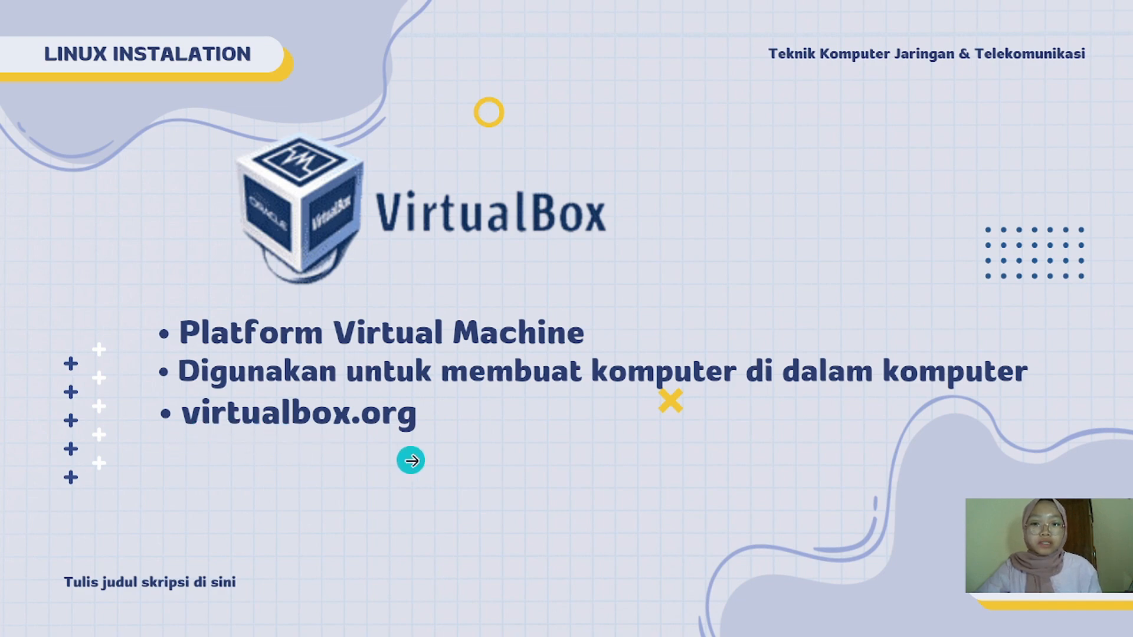
Exit Canva's full-screen slideshow, returning to the editor on page 3 of 7, the VirtualBox slide
{"action": "key", "text": "Escape"}
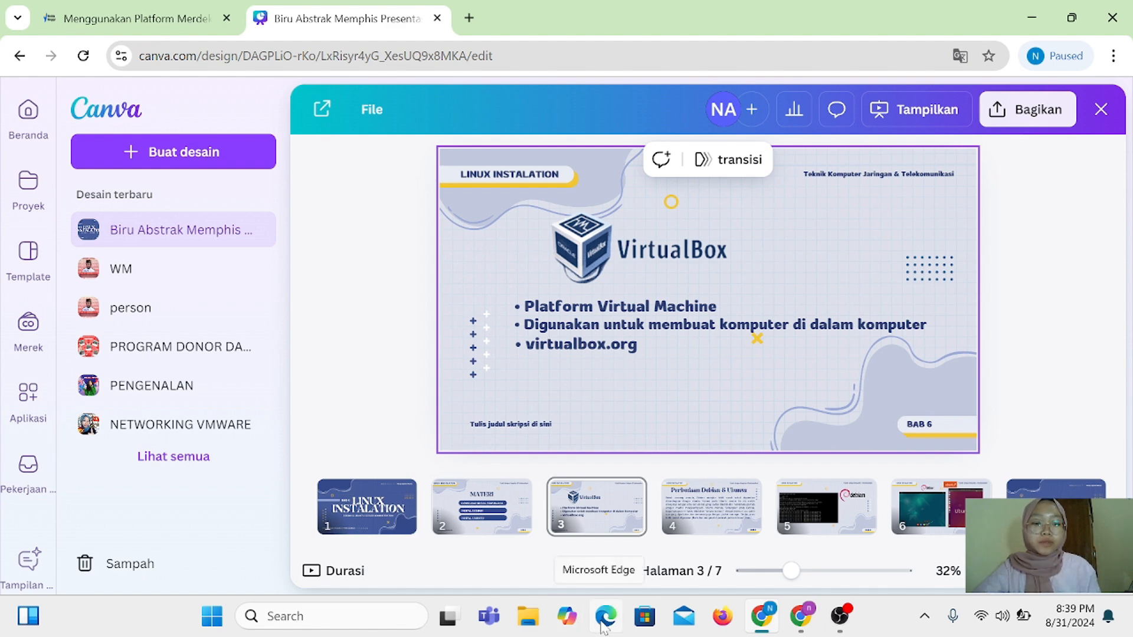
Open virtualbox.org in a new Edge tab
{"action": "left_click", "coordinate": [601, 624]}
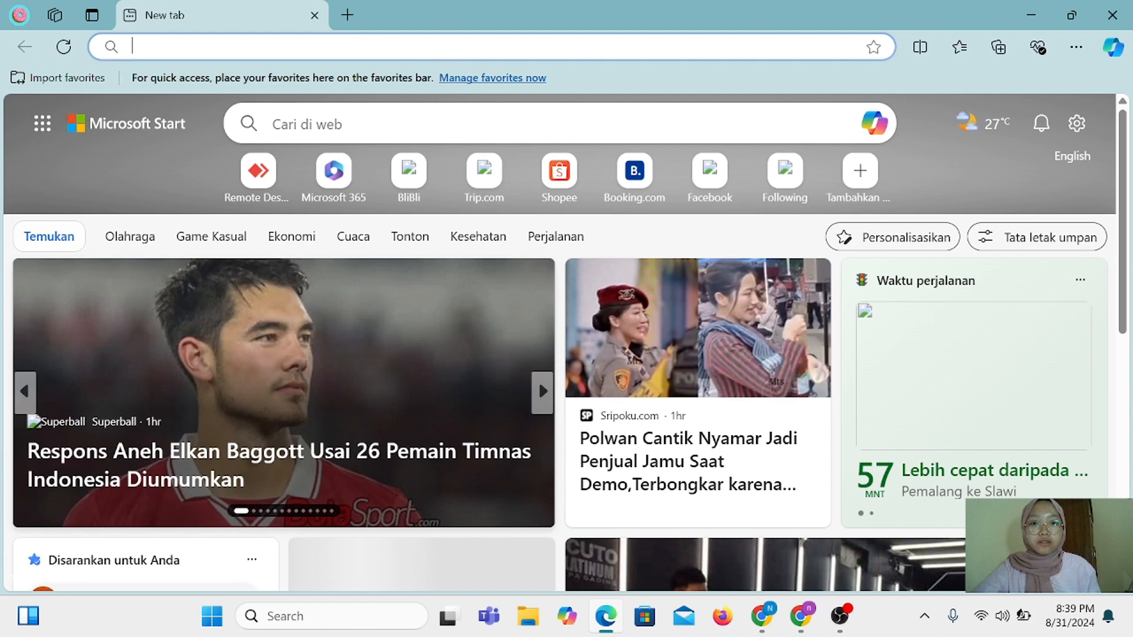
{"action": "left_click", "coordinate": [418, 46]}
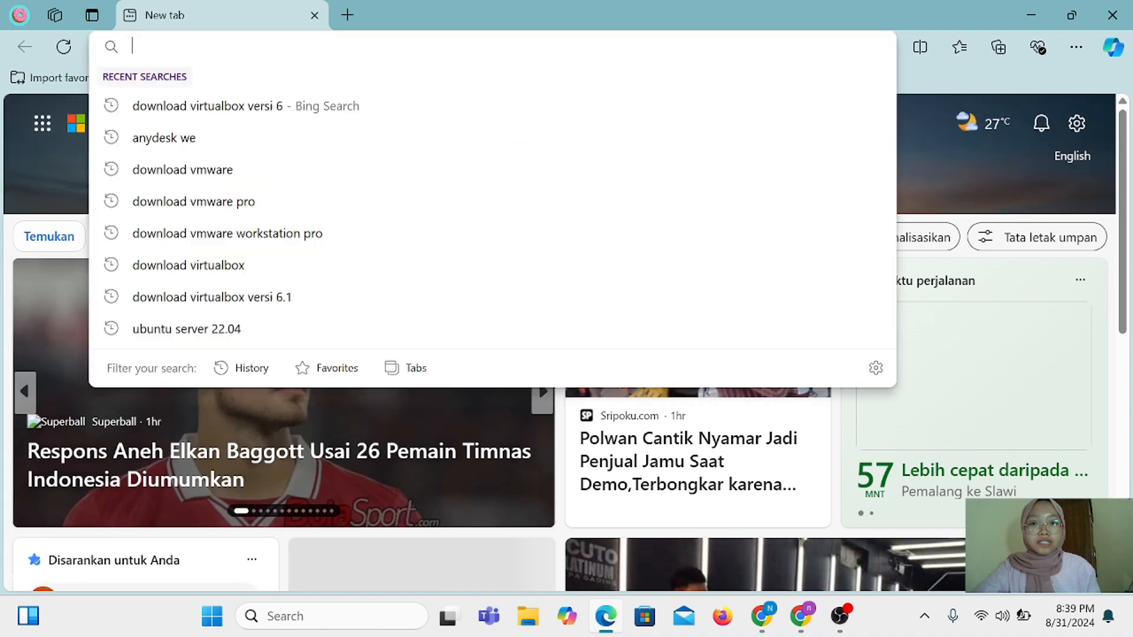
{"action": "type", "text": "vir"}
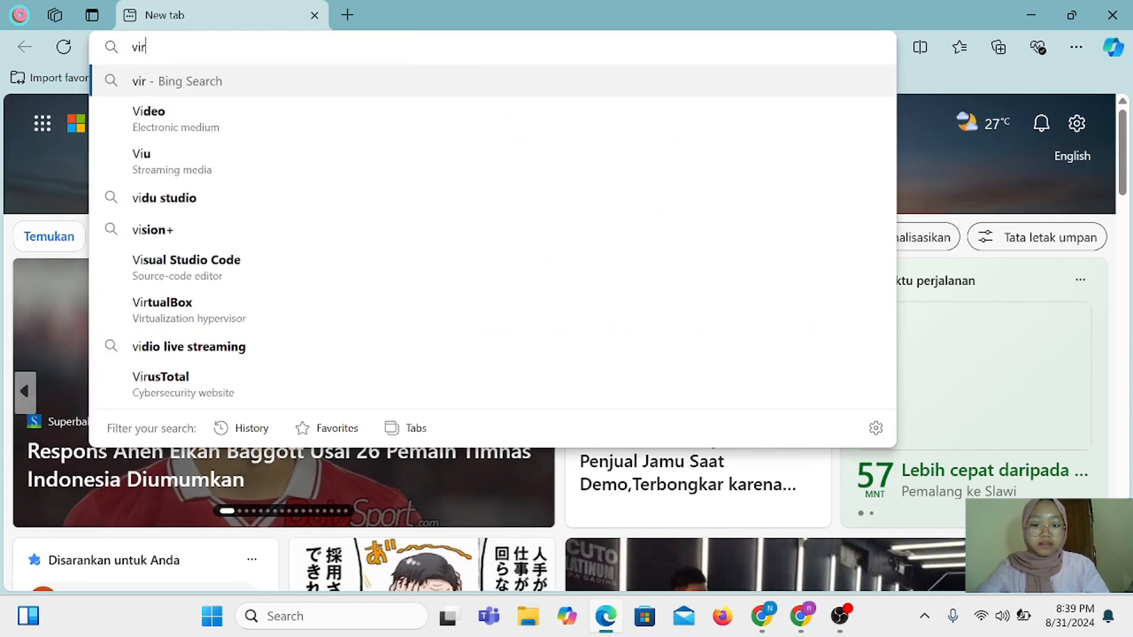
{"action": "type", "text": "tualbox"}
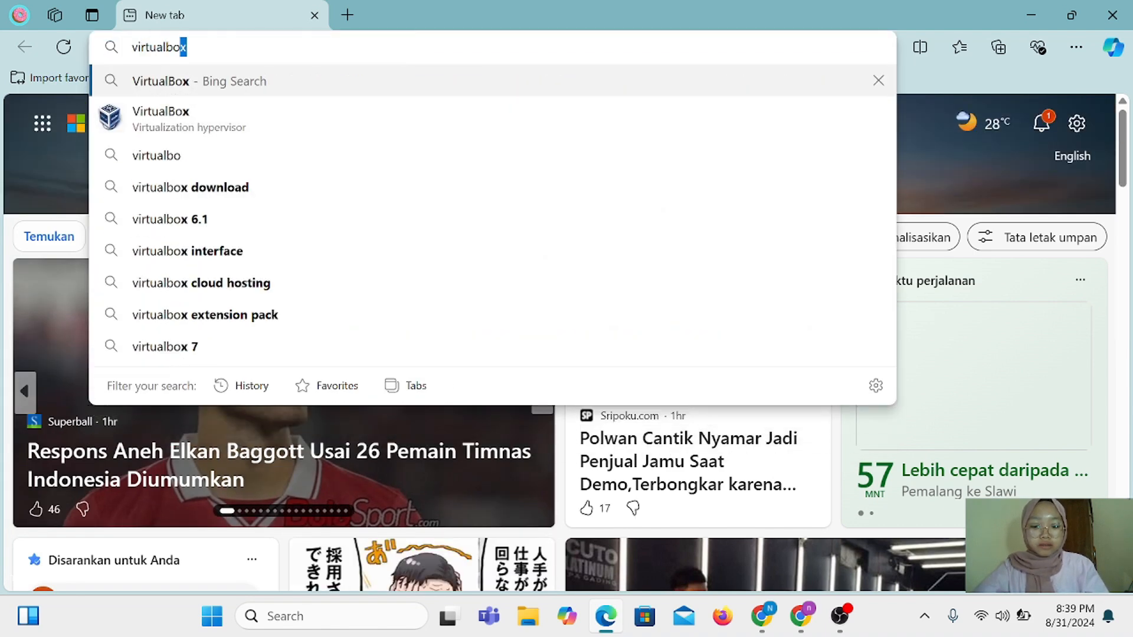
{"action": "type", "text": "."}
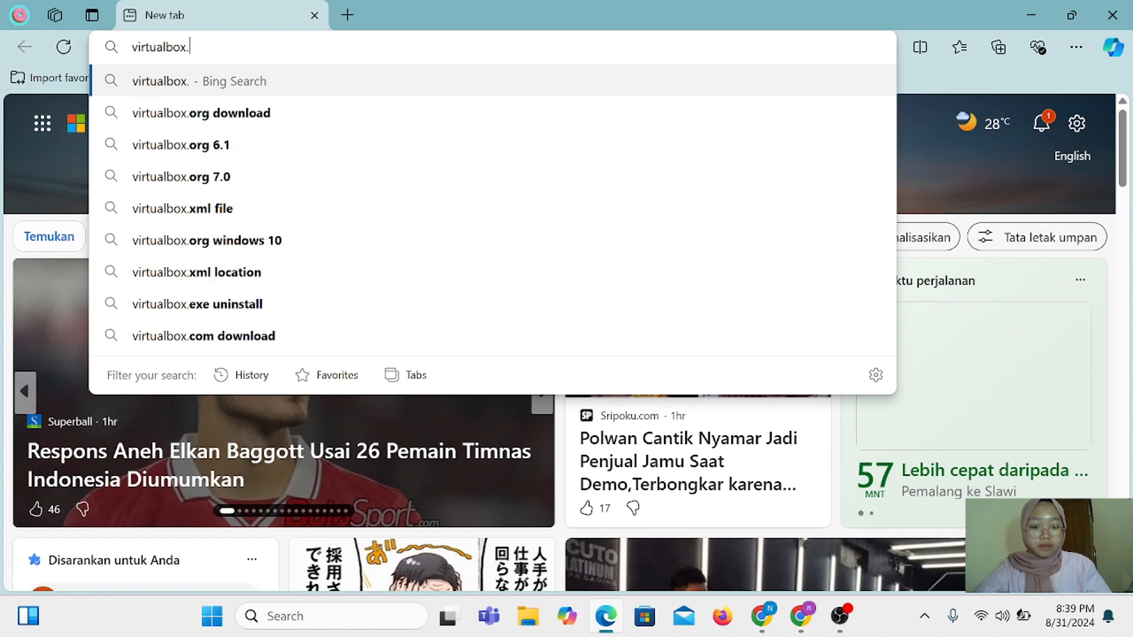
{"action": "type", "text": "org"}
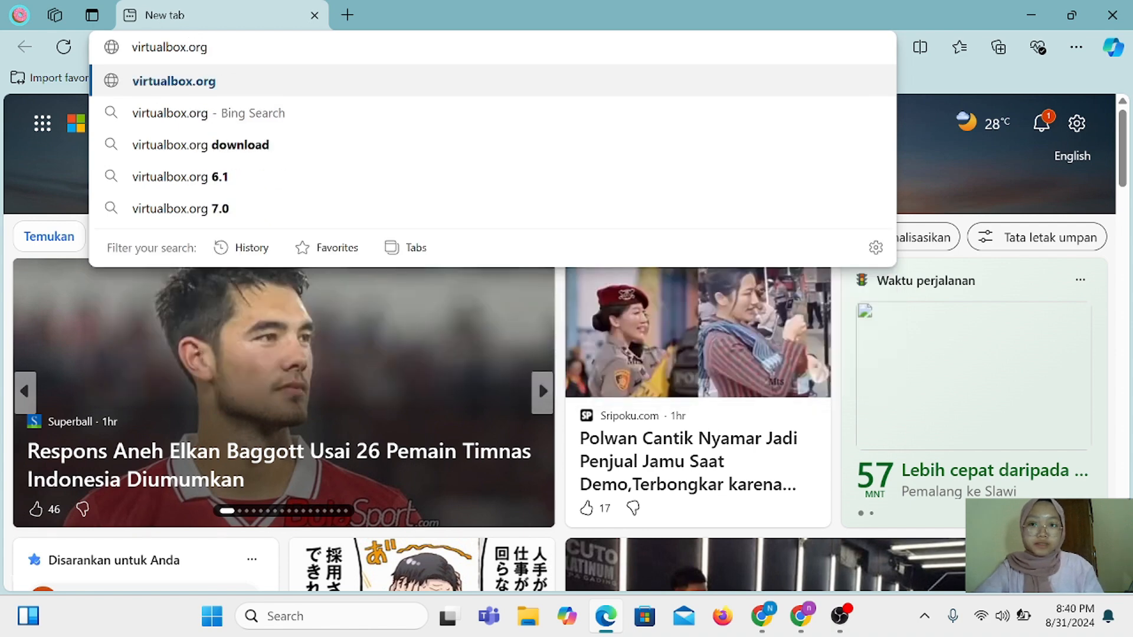
{"action": "key", "text": "Return"}
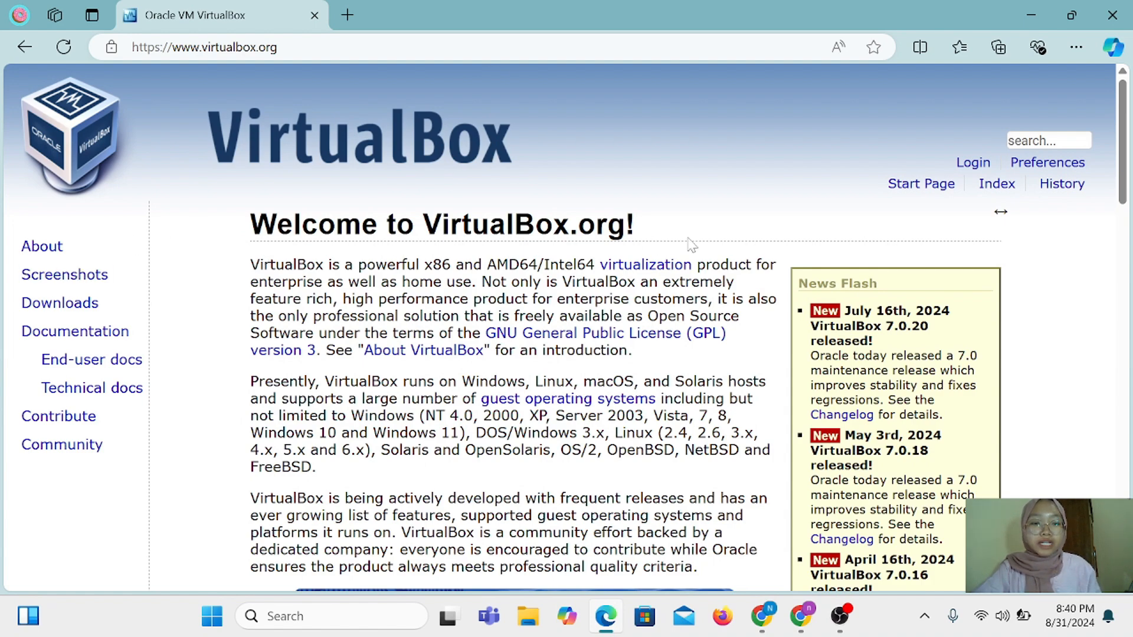
Start the VirtualBox 7.0.20 'Windows hosts' installer download, then pause it
{"action": "scroll", "coordinate": [1000, 211], "scroll_direction": "down", "scroll_amount": 2}
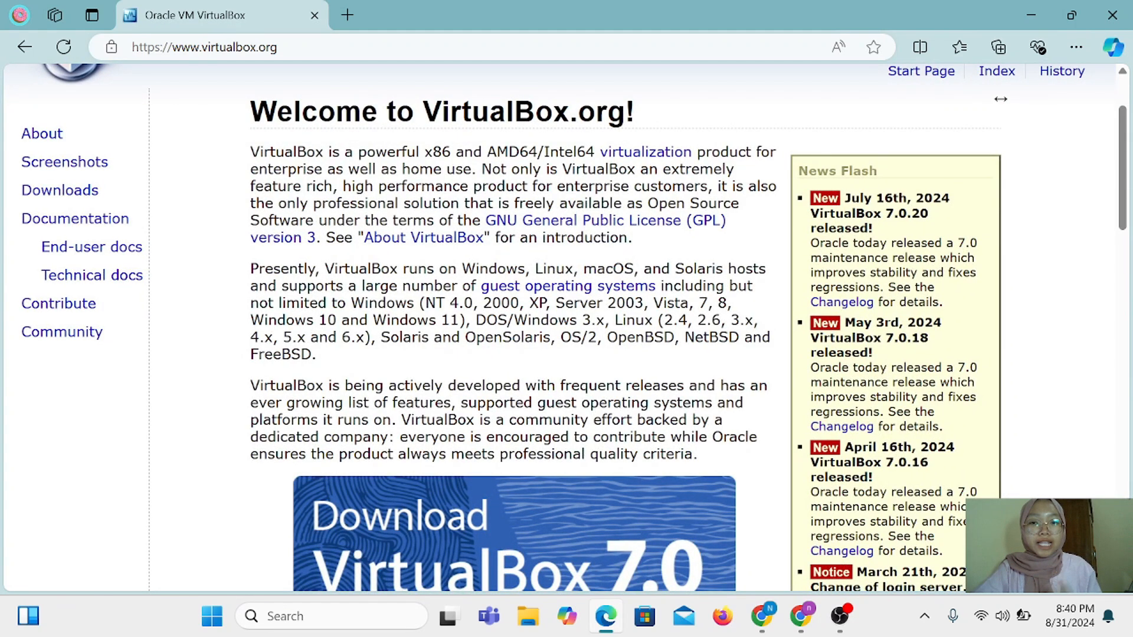
{"action": "scroll", "coordinate": [566, 327], "scroll_direction": "down", "scroll_amount": 4}
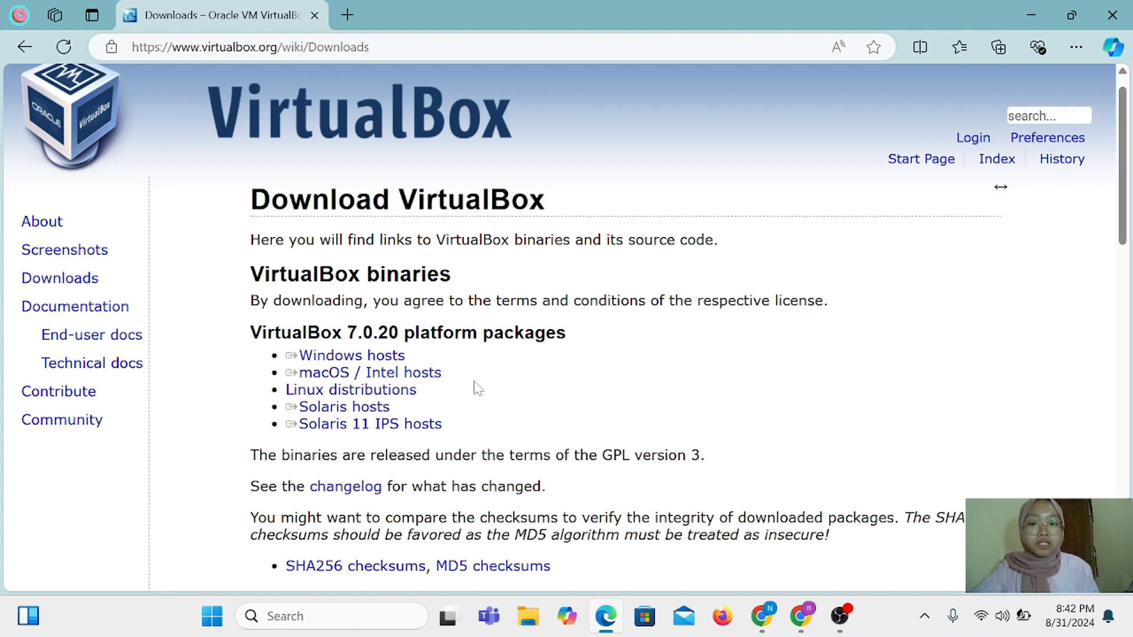
{"action": "left_click", "coordinate": [381, 355]}
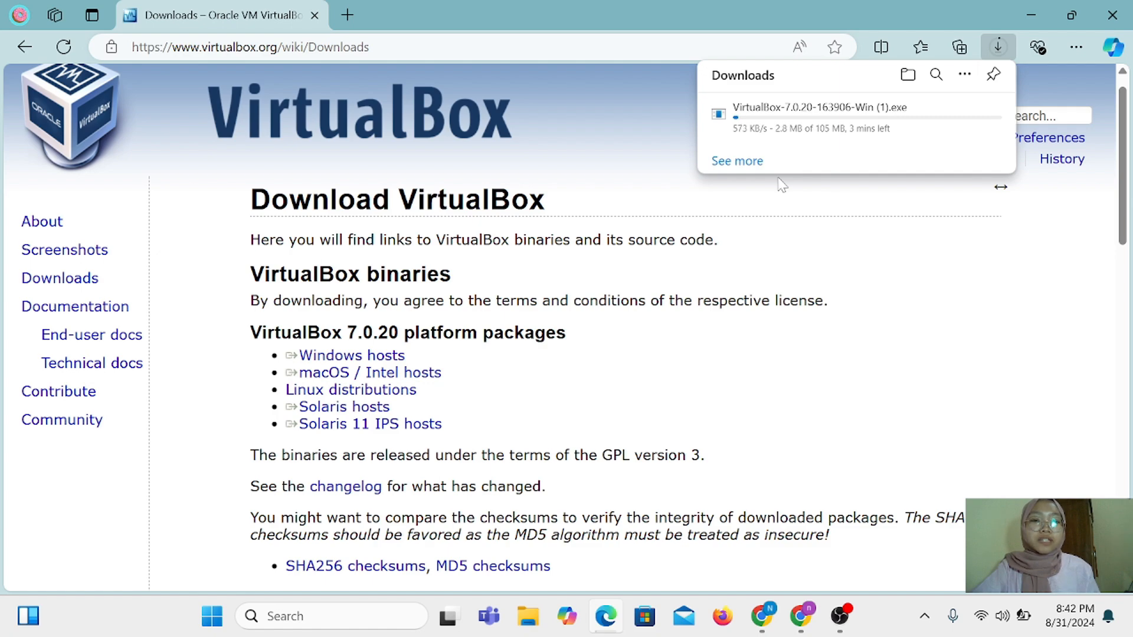
{"action": "mouse_move", "coordinate": [890, 126]}
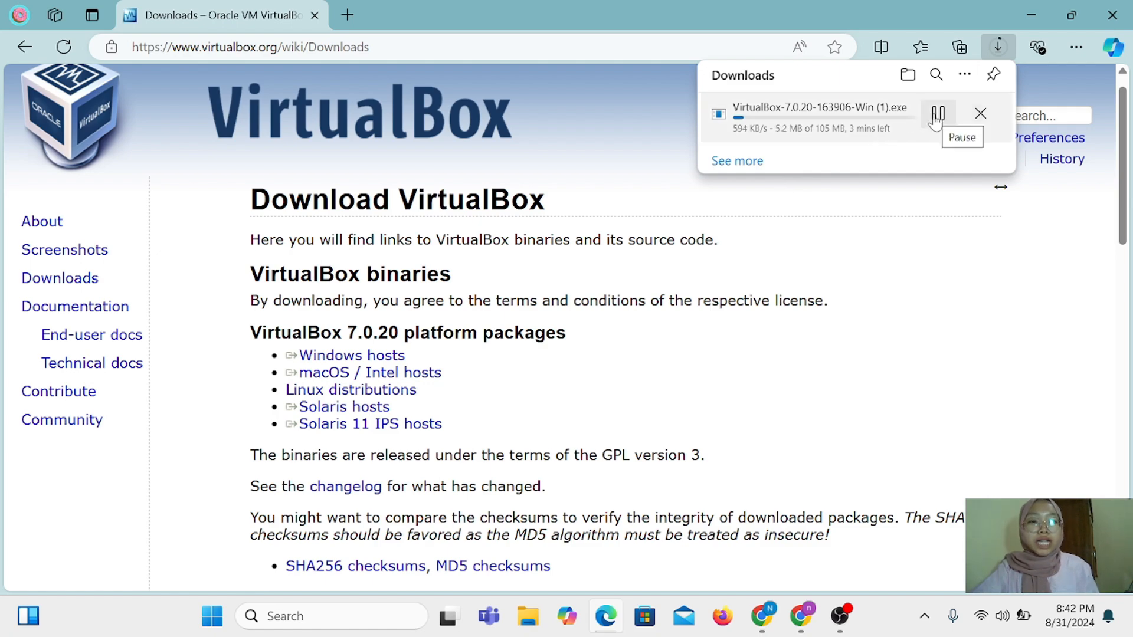
{"action": "left_click", "coordinate": [937, 114]}
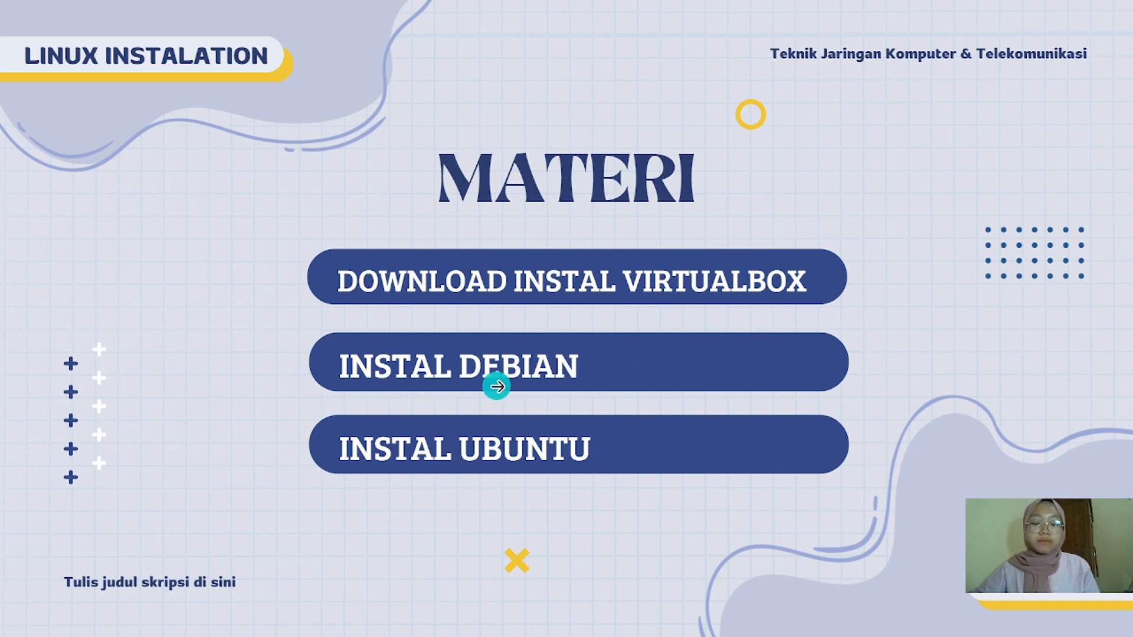
Advance to the 'Perbedaan Debian & Ubuntu' slide, then exit full-screen to the editor on page 4
{"action": "left_click", "coordinate": [497, 387]}
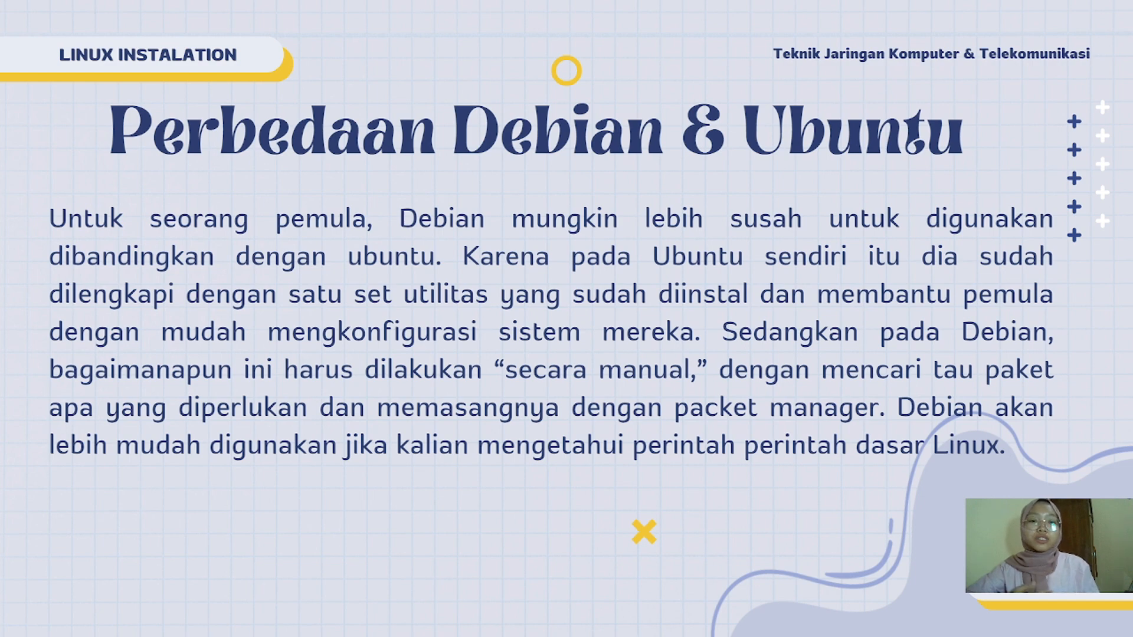
{"action": "key", "text": "Escape"}
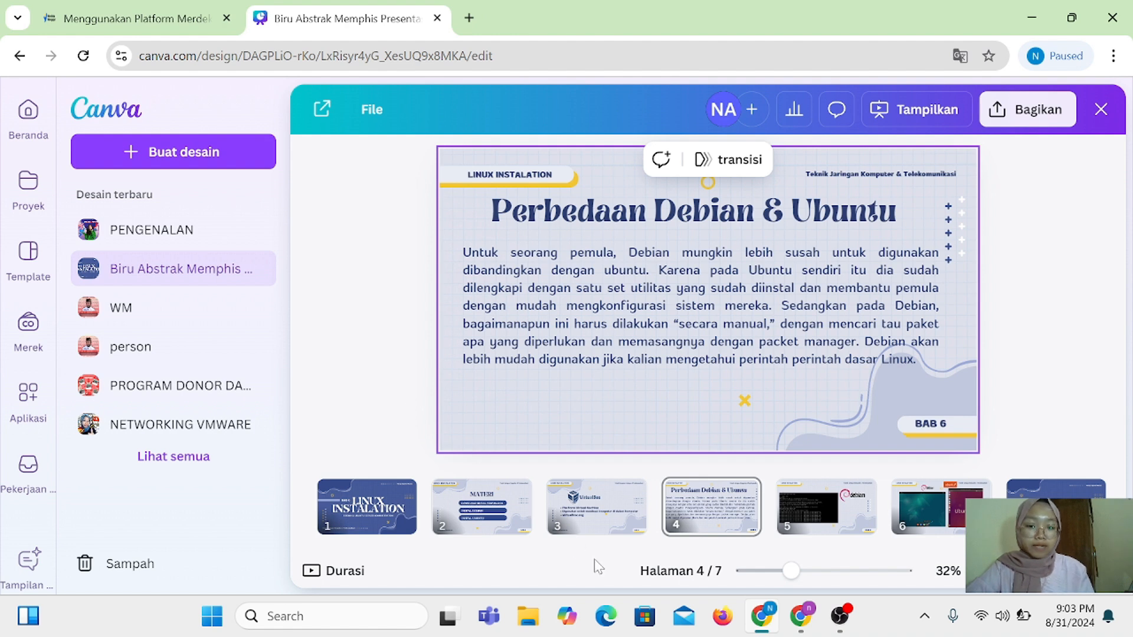
Search Bing for 'download debian server' in a new Edge tab
{"action": "left_click", "coordinate": [606, 617]}
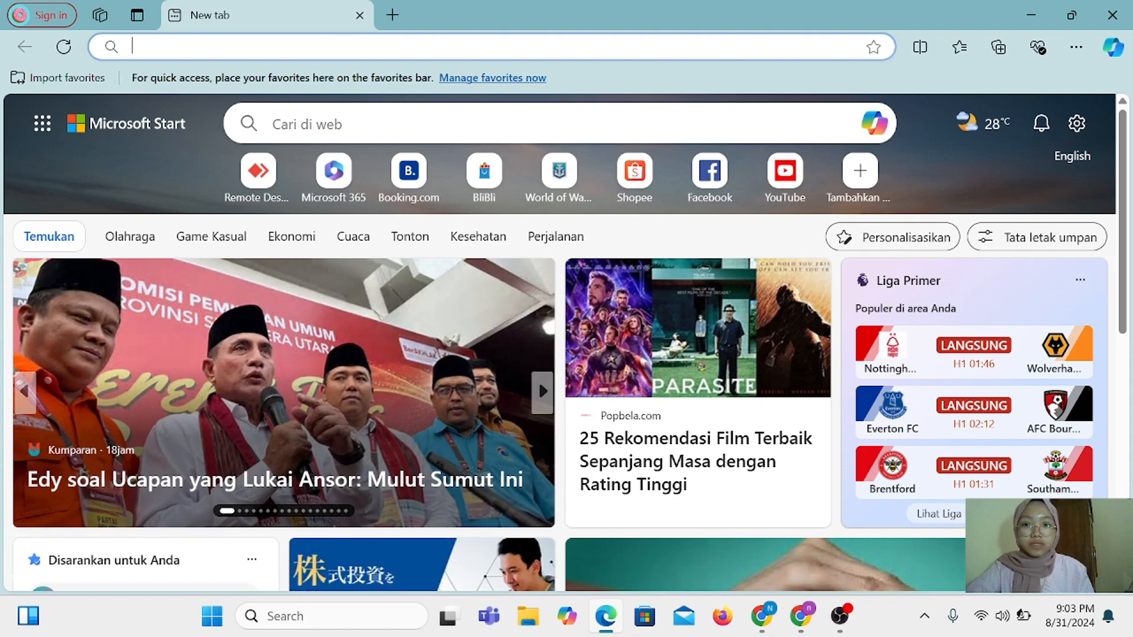
{"action": "left_click", "coordinate": [341, 46]}
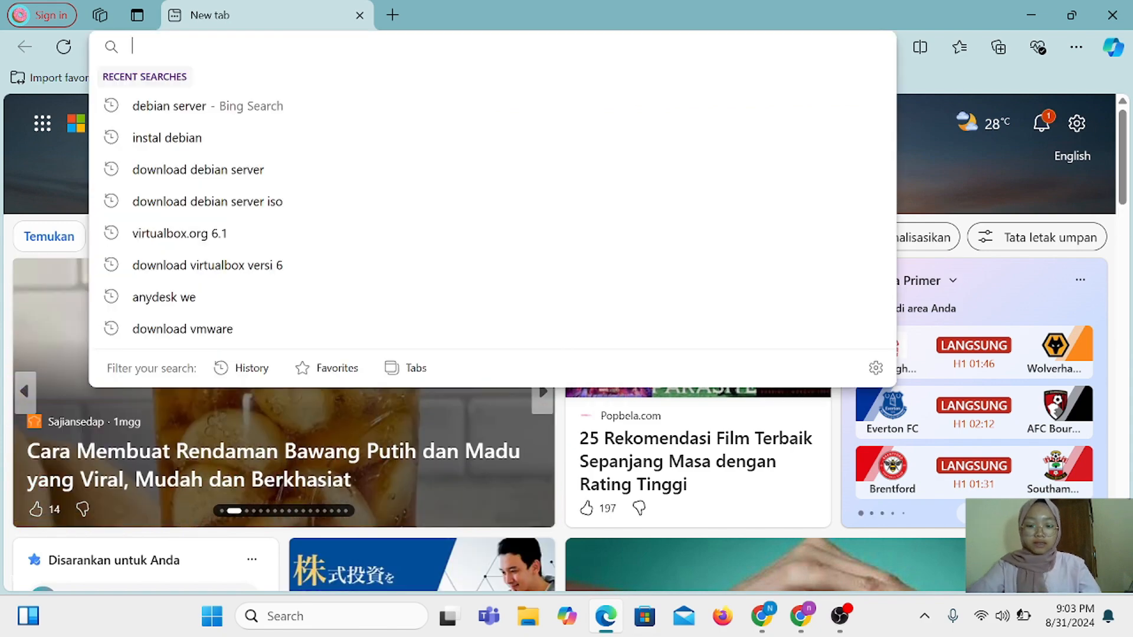
{"action": "type", "text": "download d"}
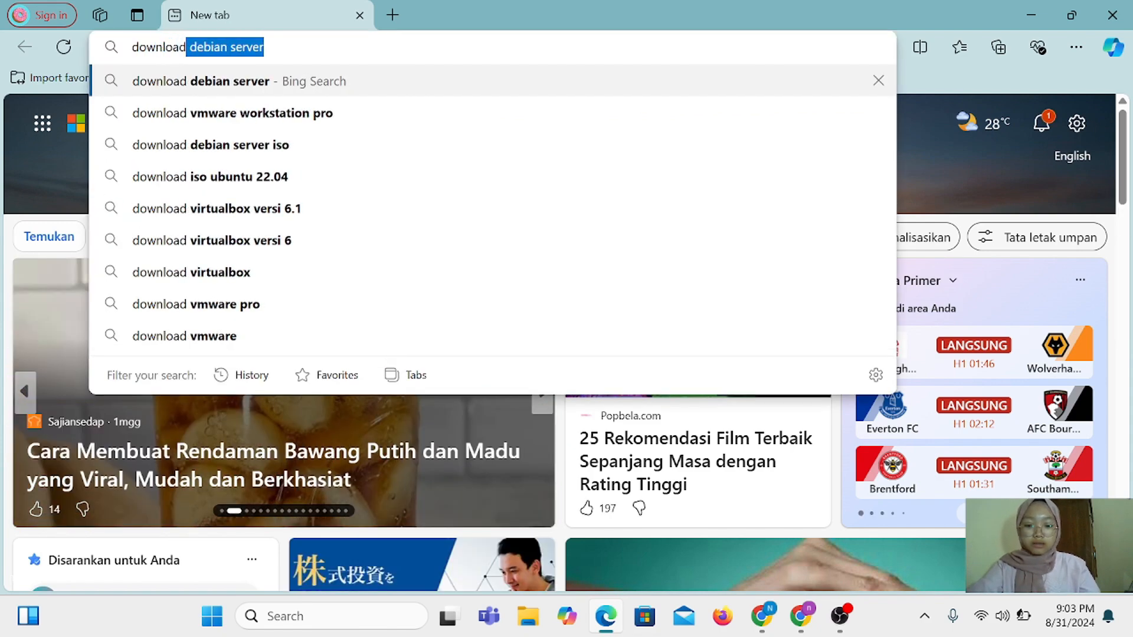
{"action": "type", "text": "ebia"}
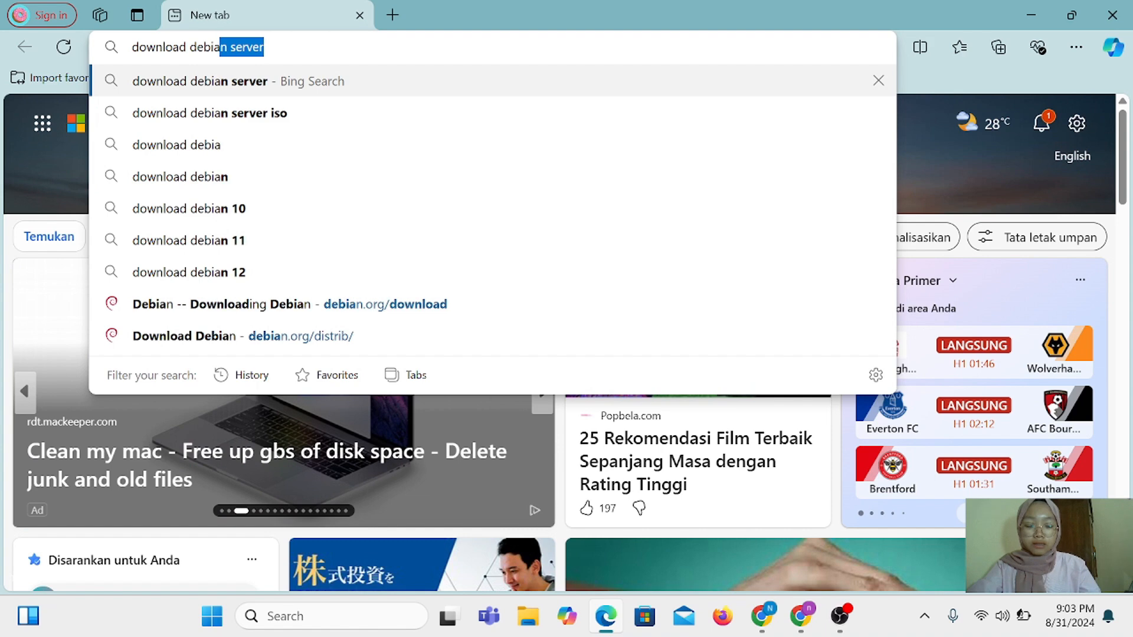
{"action": "type", "text": "n server"}
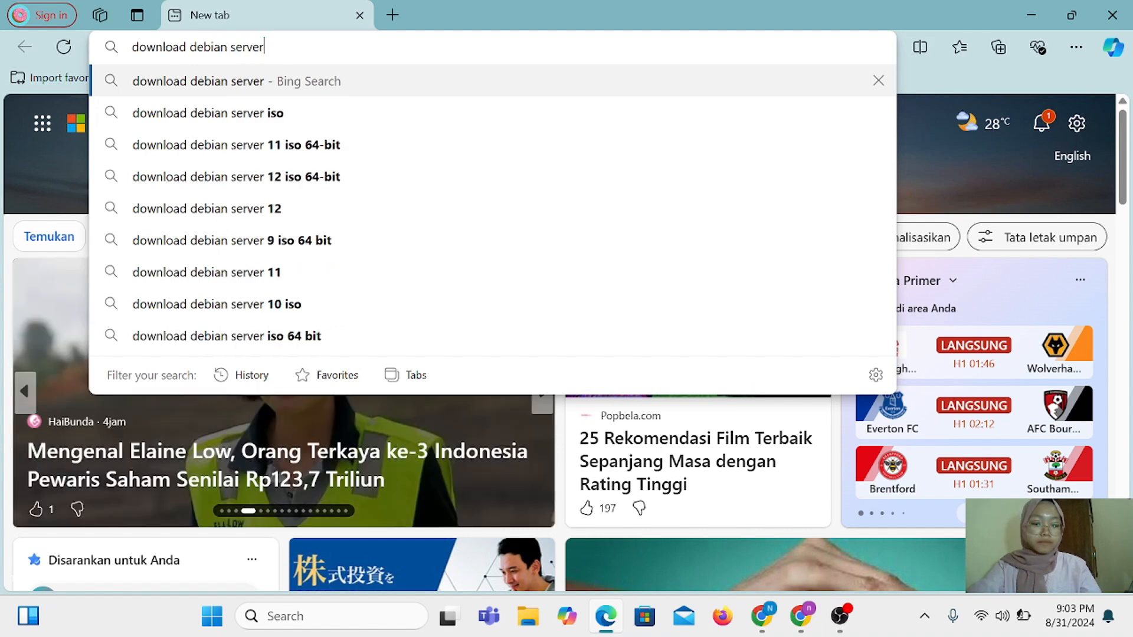
{"action": "key", "text": "Return"}
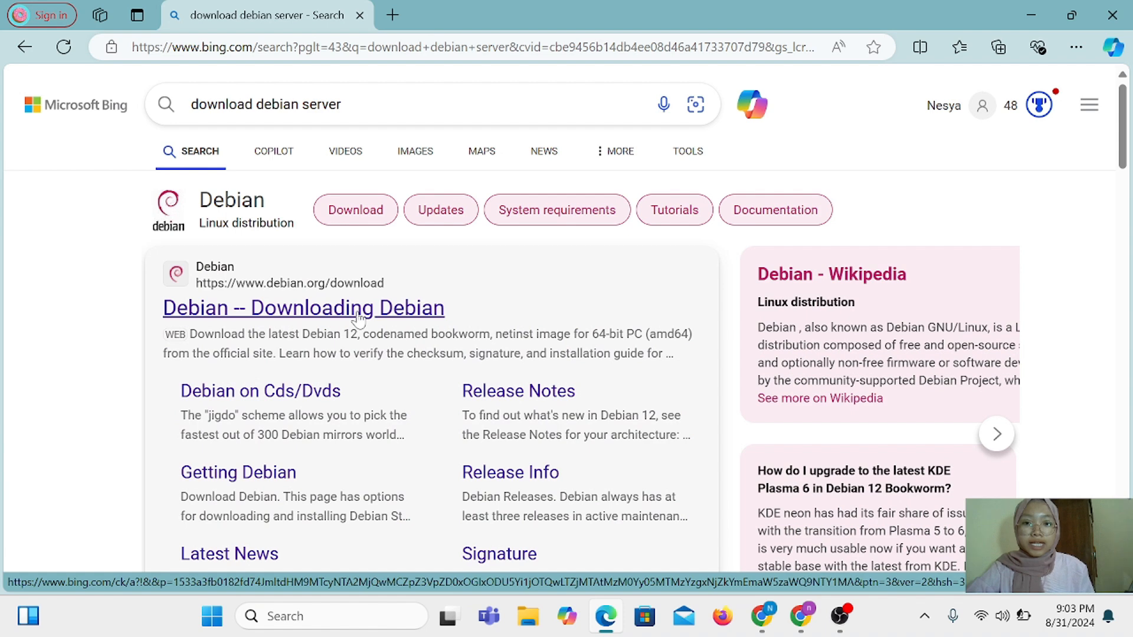
On debian.org's download page, start the debian-12.6.0-amd64-netinst.iso download, then pause and remove it
{"action": "left_click", "coordinate": [321, 312]}
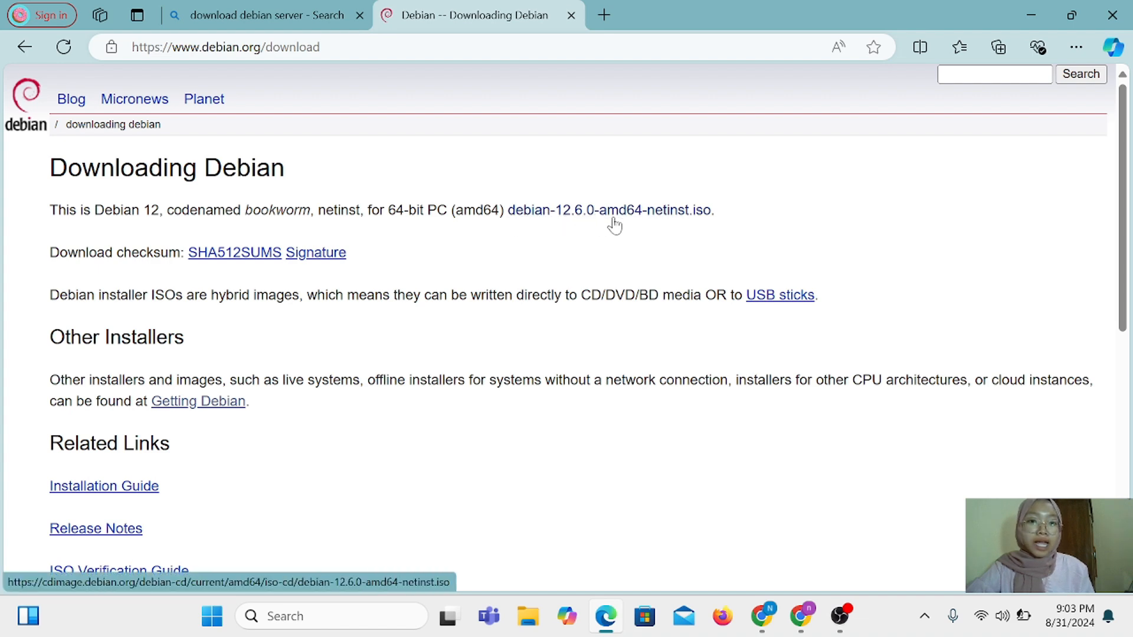
{"action": "left_click", "coordinate": [655, 213]}
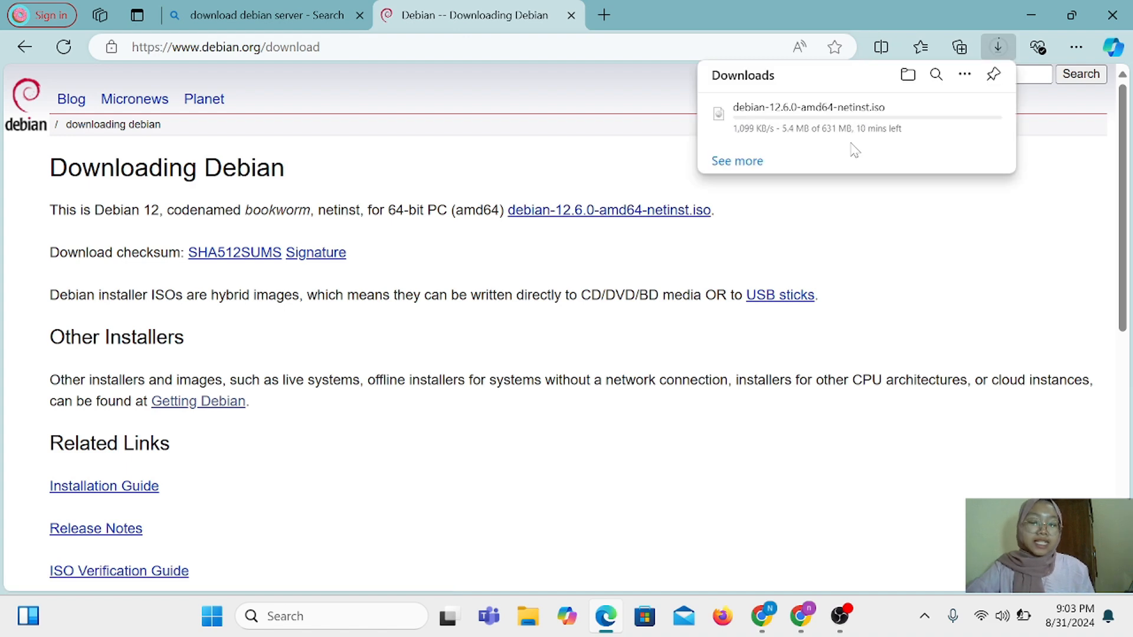
{"action": "mouse_move", "coordinate": [877, 137]}
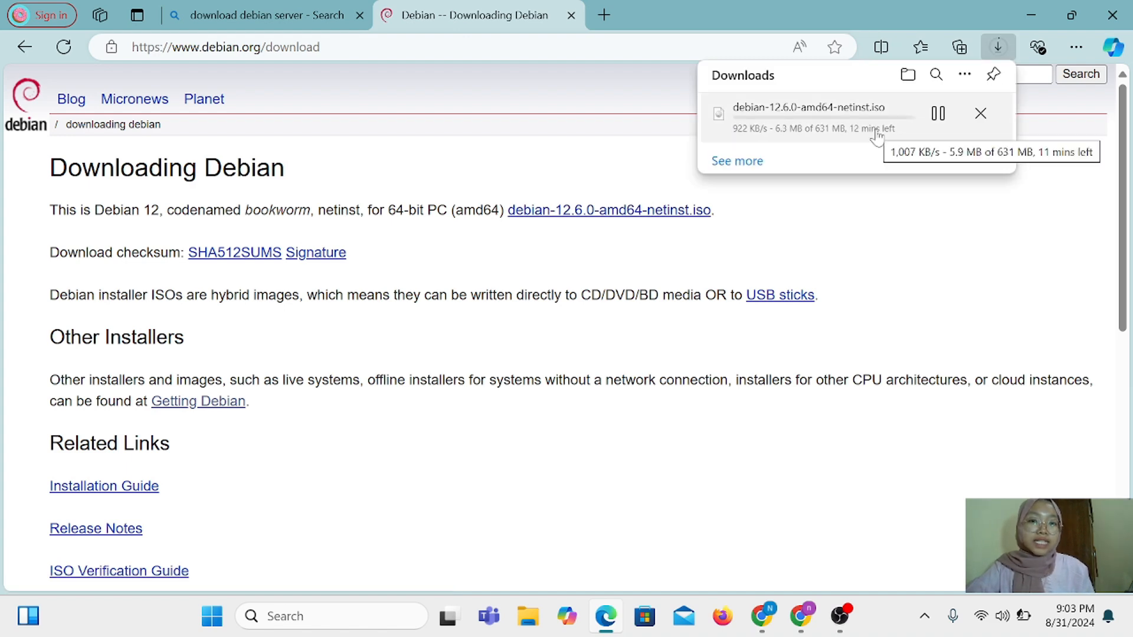
{"action": "left_click", "coordinate": [937, 114]}
{"action": "left_click", "coordinate": [979, 114]}
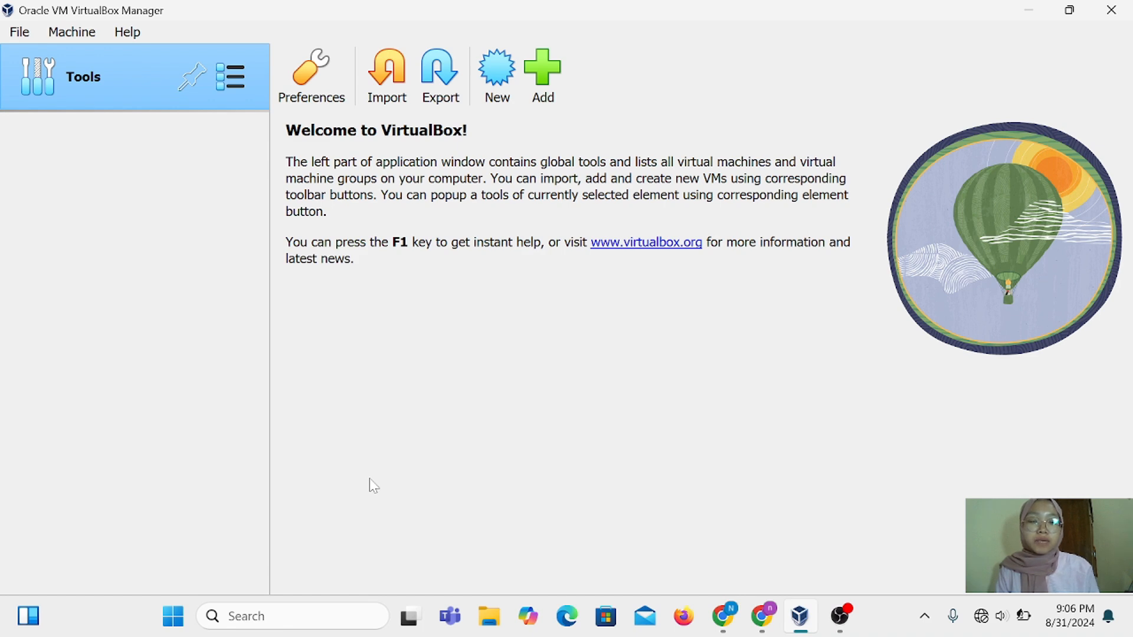
Create a new VM named 'Debian Server', accepting 1024 MB RAM, one CPU and a 10 GB disk
{"action": "left_click", "coordinate": [496, 97]}
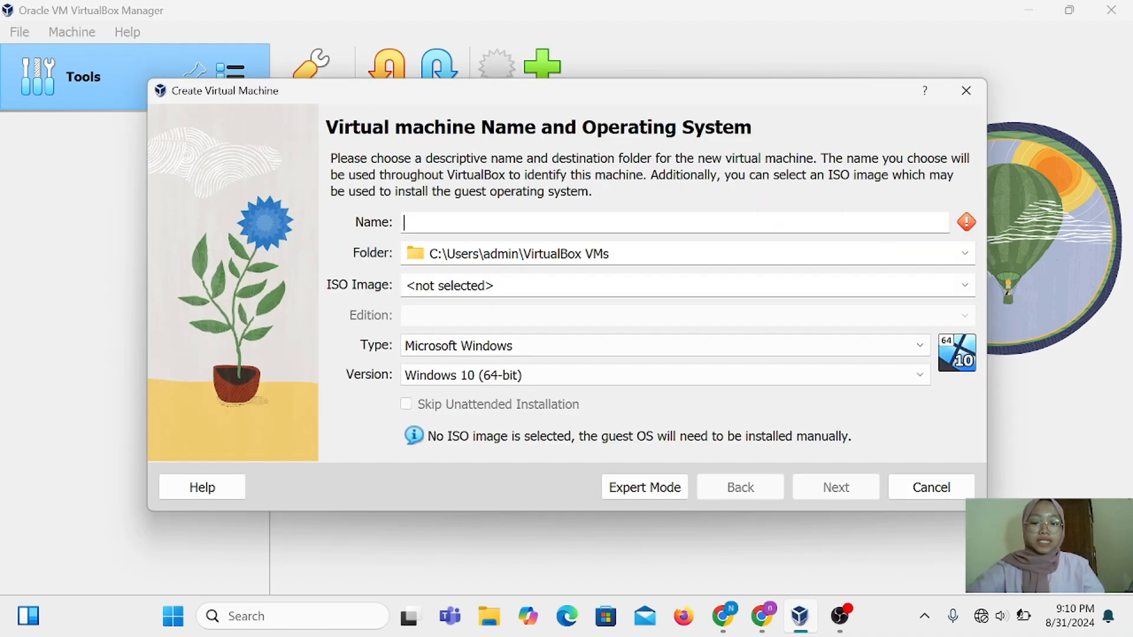
{"action": "type", "text": "Deb"}
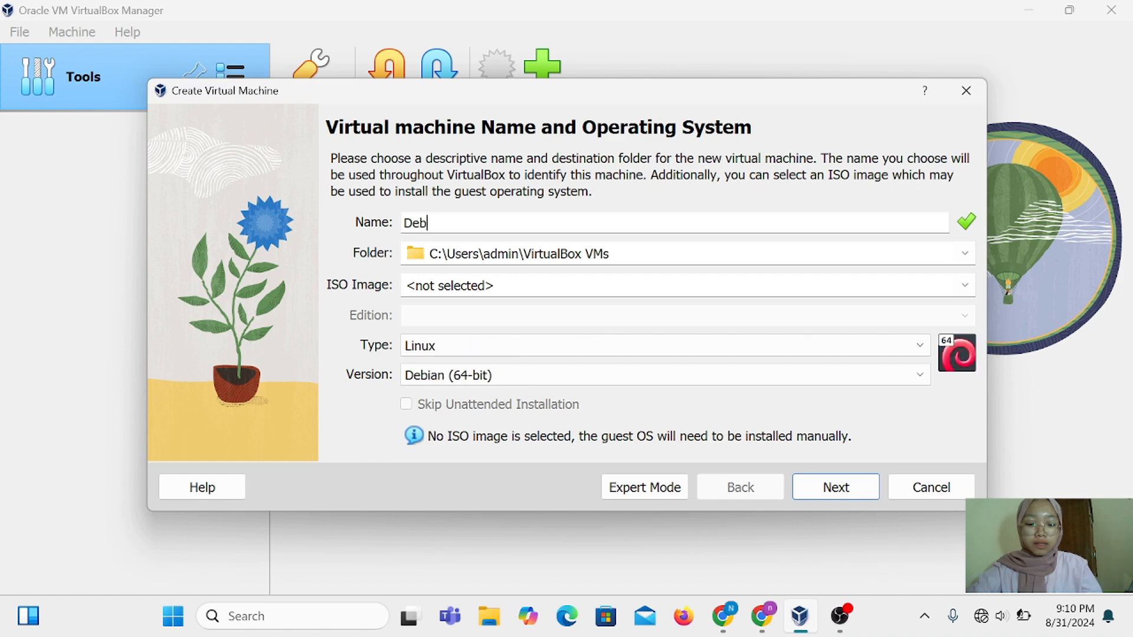
{"action": "type", "text": "ian Server"}
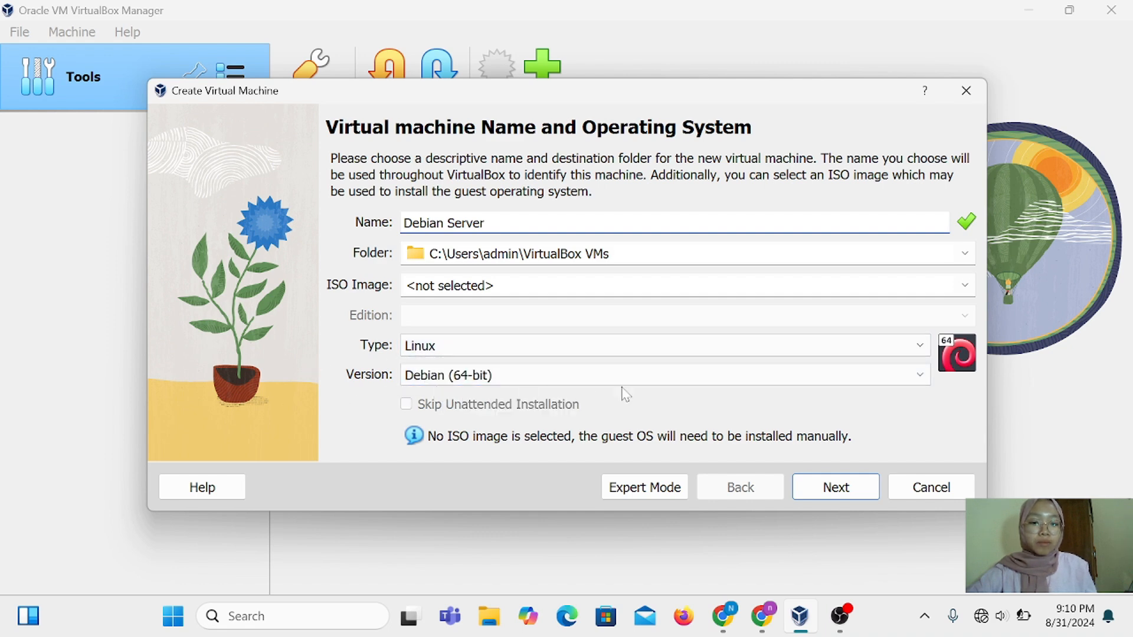
{"action": "left_click", "coordinate": [823, 485]}
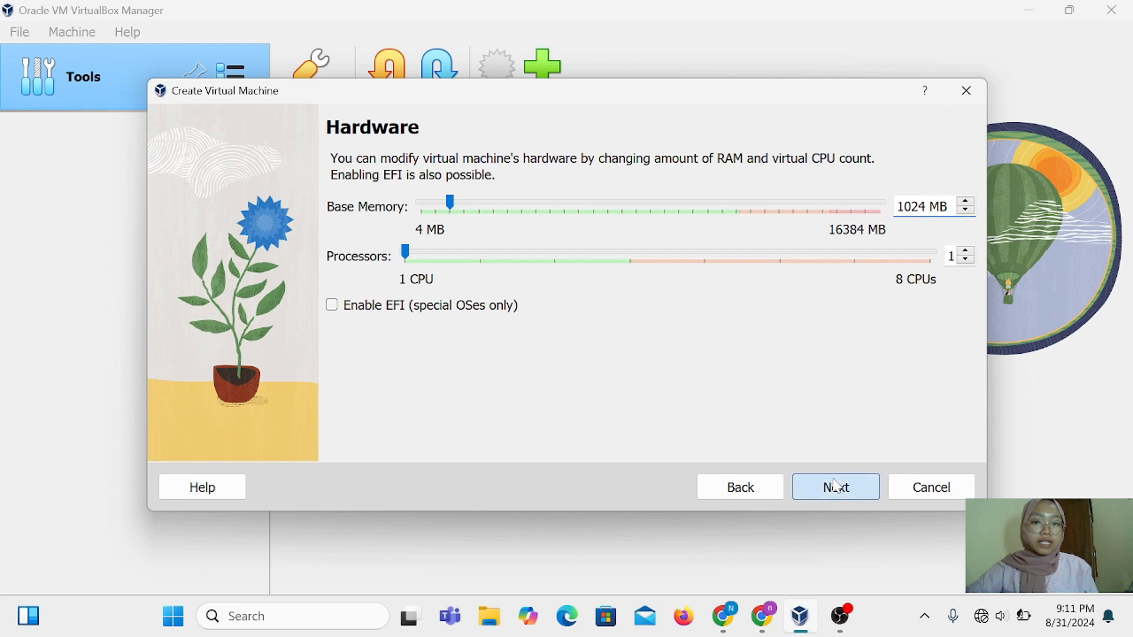
{"action": "left_click", "coordinate": [835, 486]}
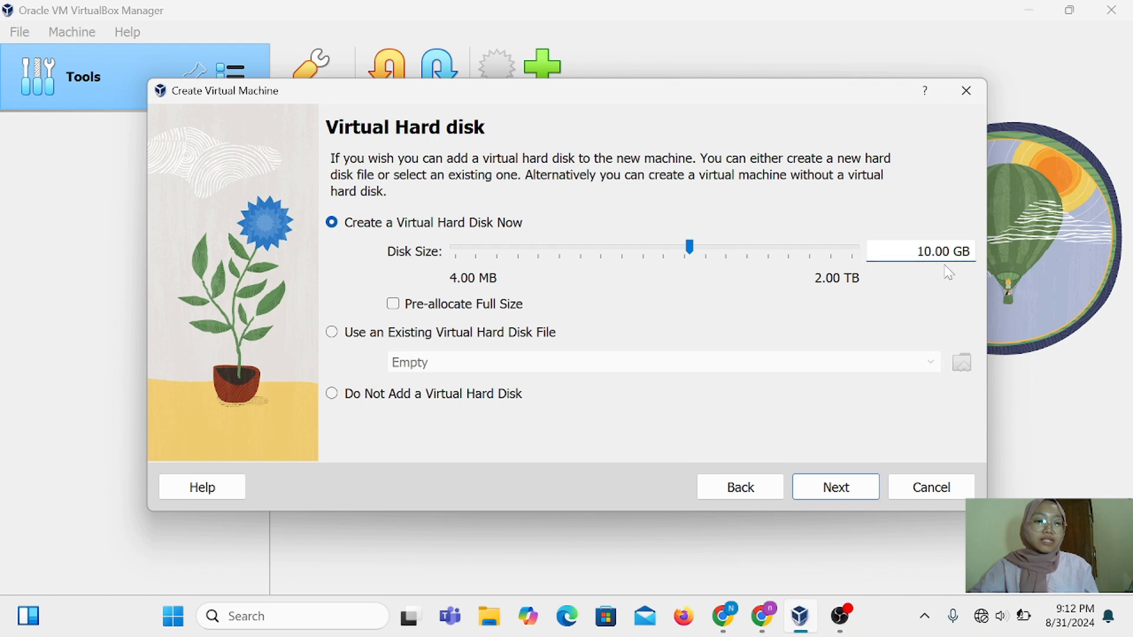
{"action": "left_click", "coordinate": [836, 487]}
{"action": "left_click", "coordinate": [814, 485]}
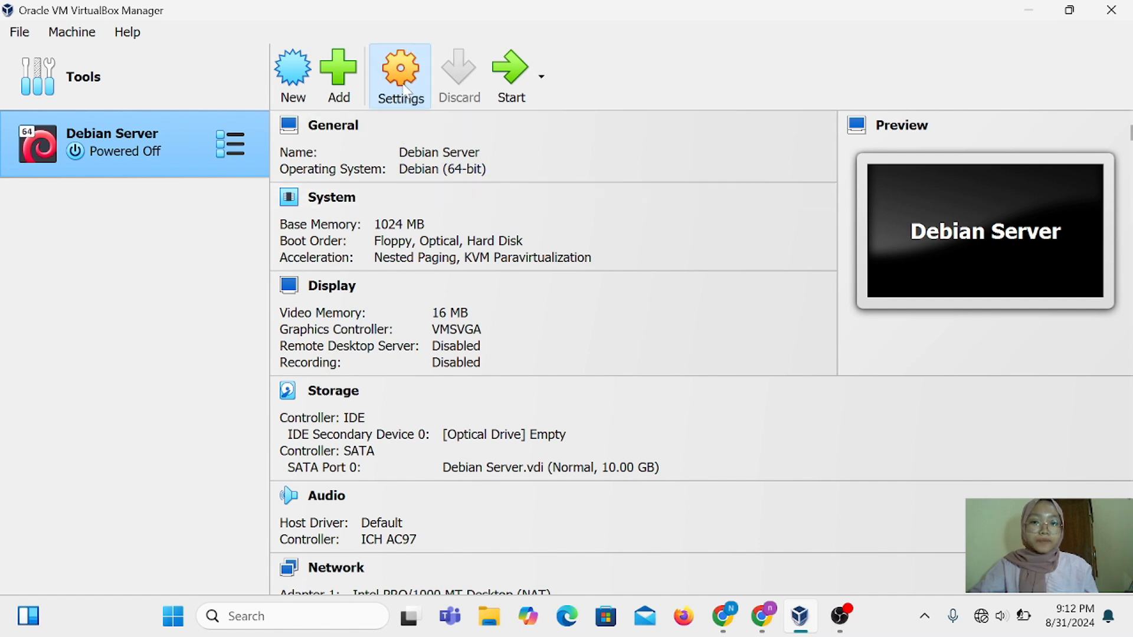
Load the debian-12.6.0-amd64-DVD-1 ISO into Debian Server's empty optical drive and save the settings
{"action": "left_click", "coordinate": [400, 89]}
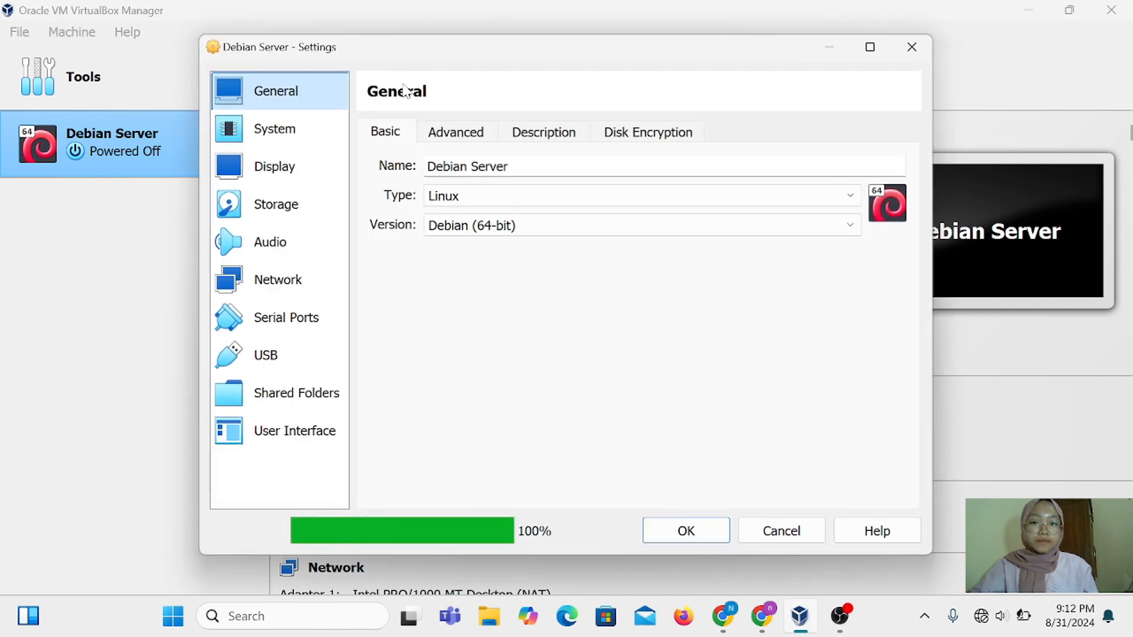
{"action": "left_click", "coordinate": [298, 206]}
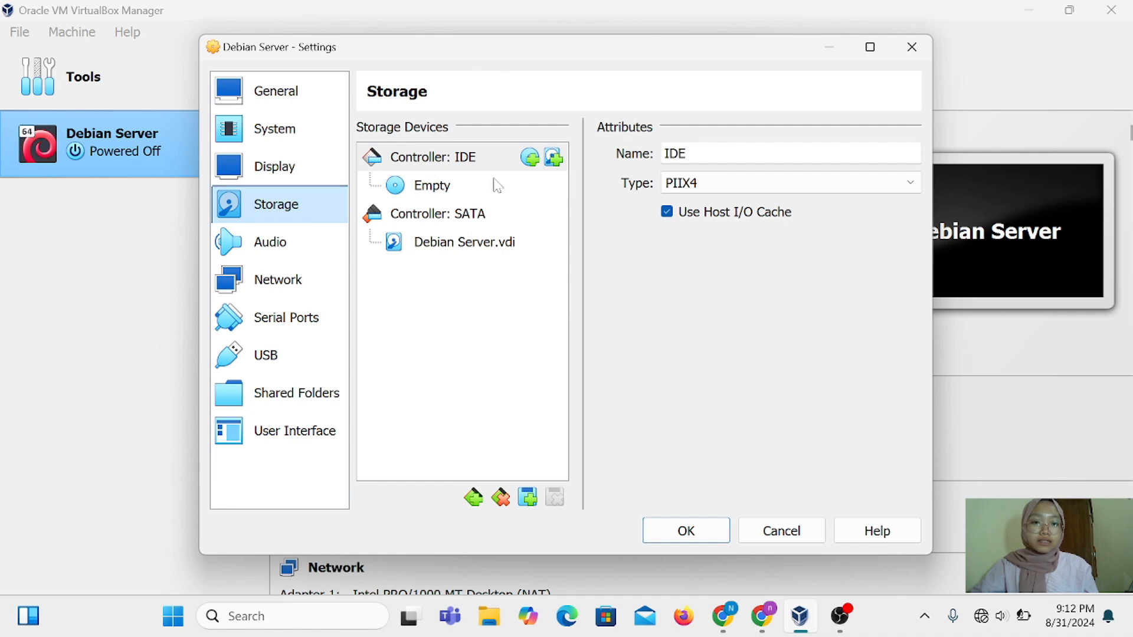
{"action": "left_click", "coordinate": [432, 185]}
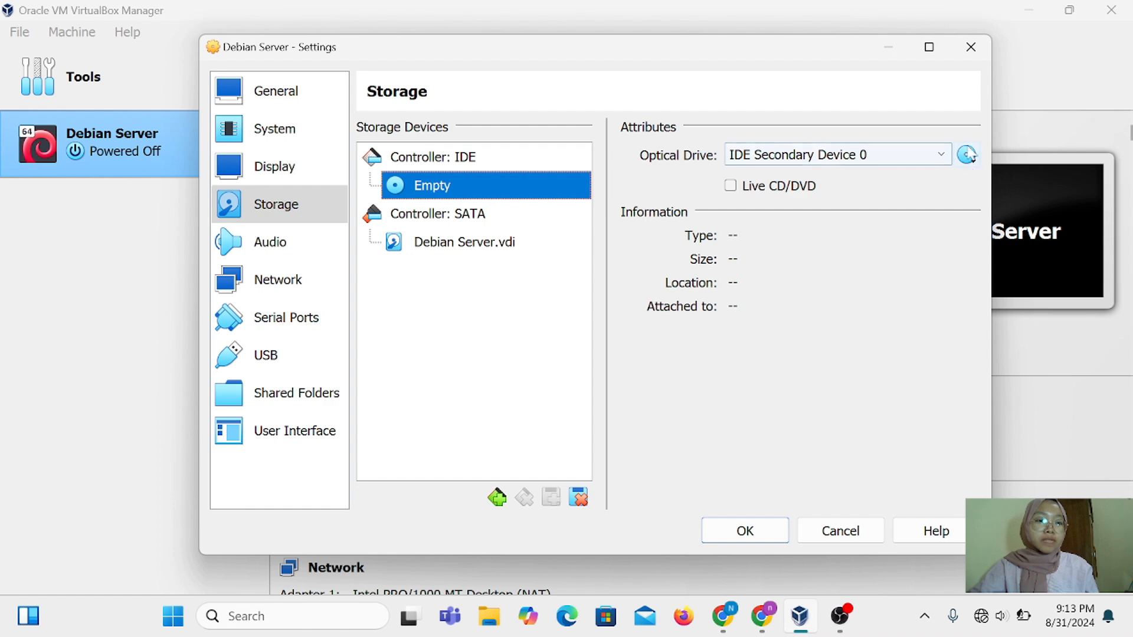
{"action": "left_click", "coordinate": [968, 155]}
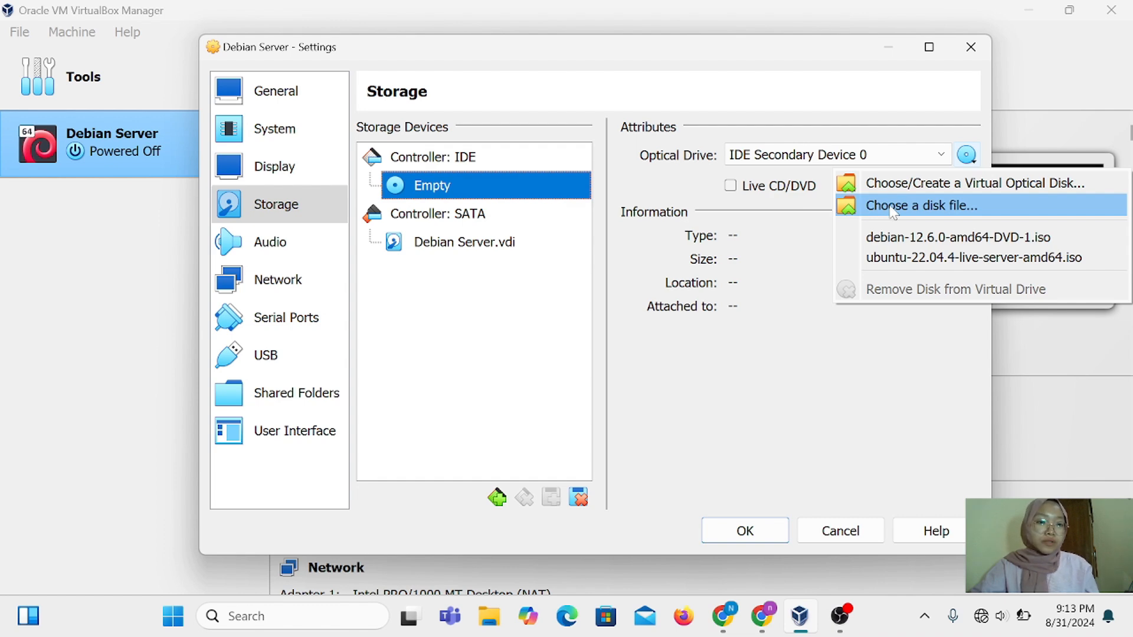
{"action": "left_click", "coordinate": [892, 208]}
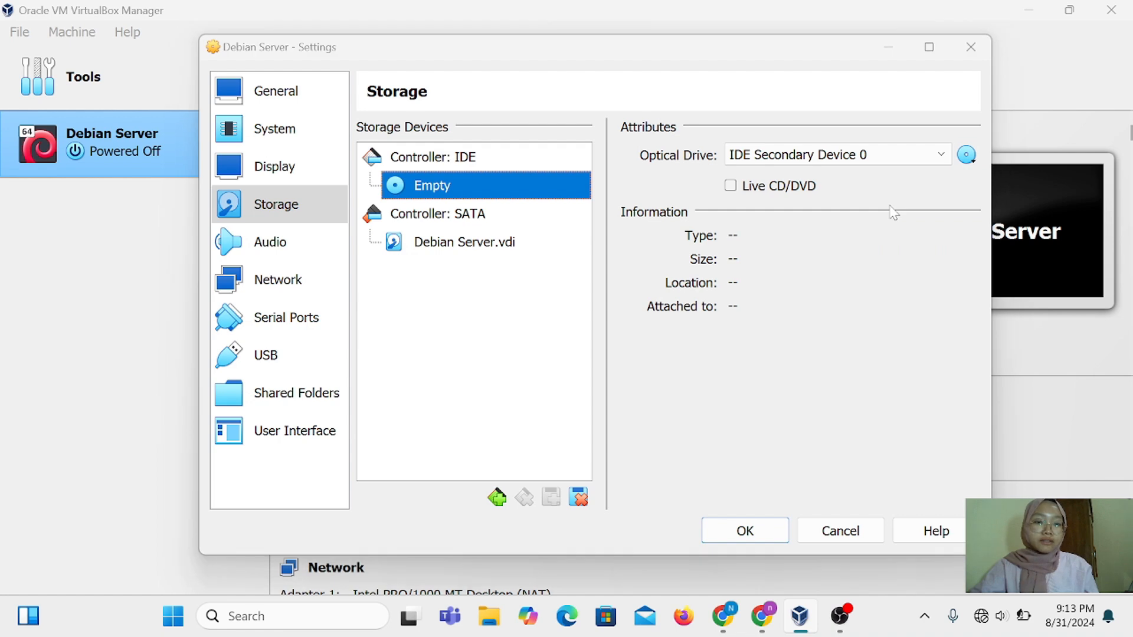
{"action": "left_click", "coordinate": [438, 206]}
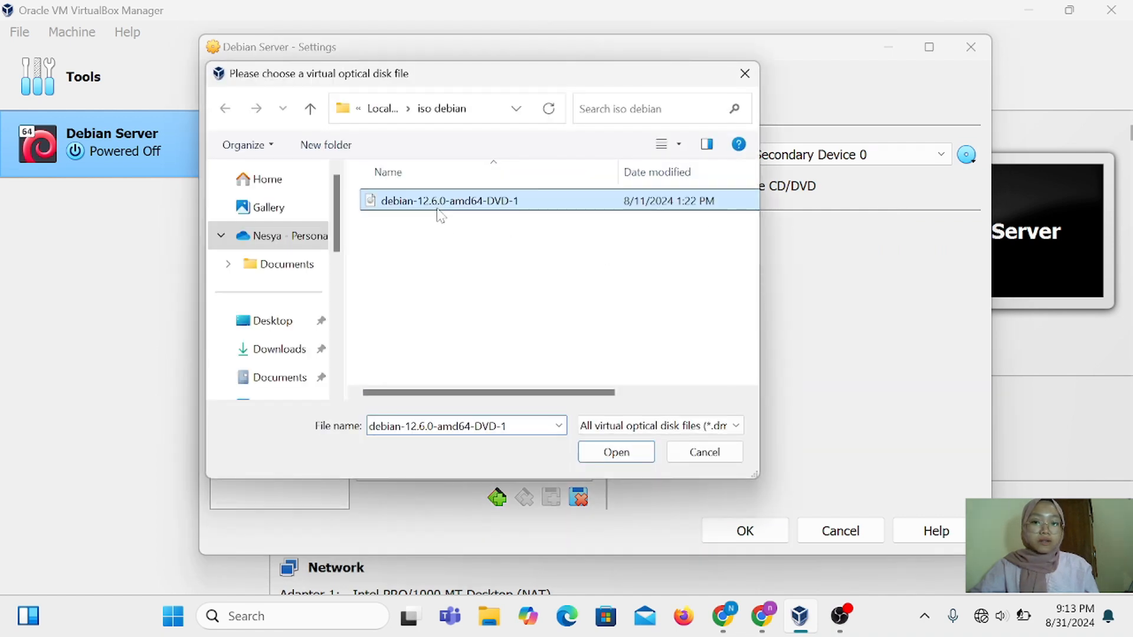
{"action": "left_click", "coordinate": [613, 452]}
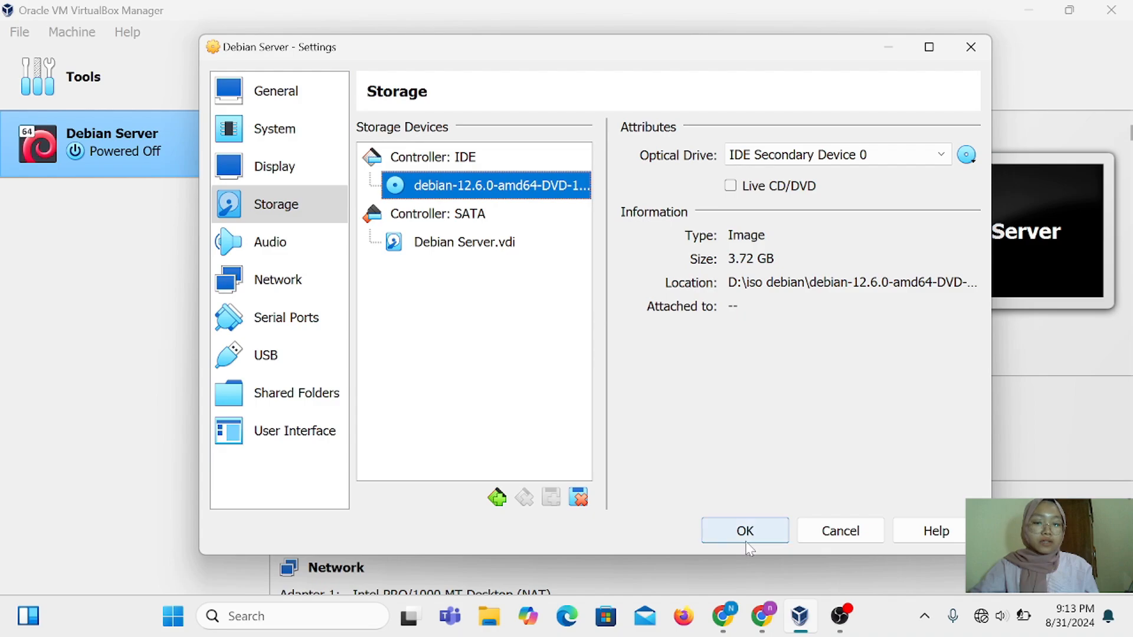
{"action": "left_click", "coordinate": [770, 533]}
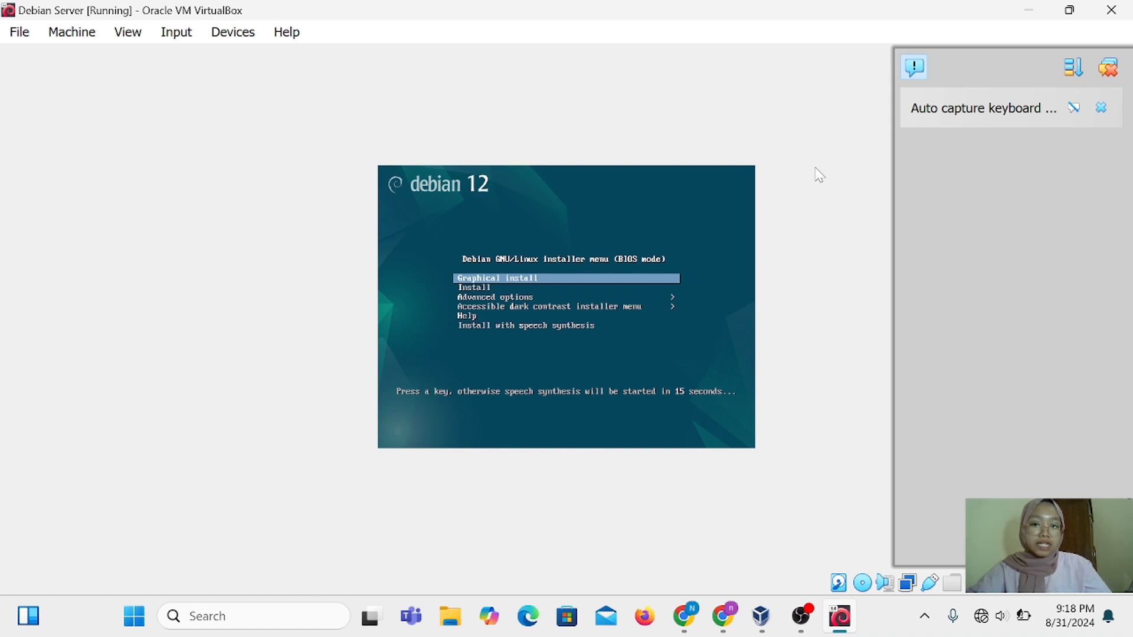
Launch the Debian graphical install in Indonesian with Indonesia location and American English keyboard
{"action": "key", "text": "Return"}
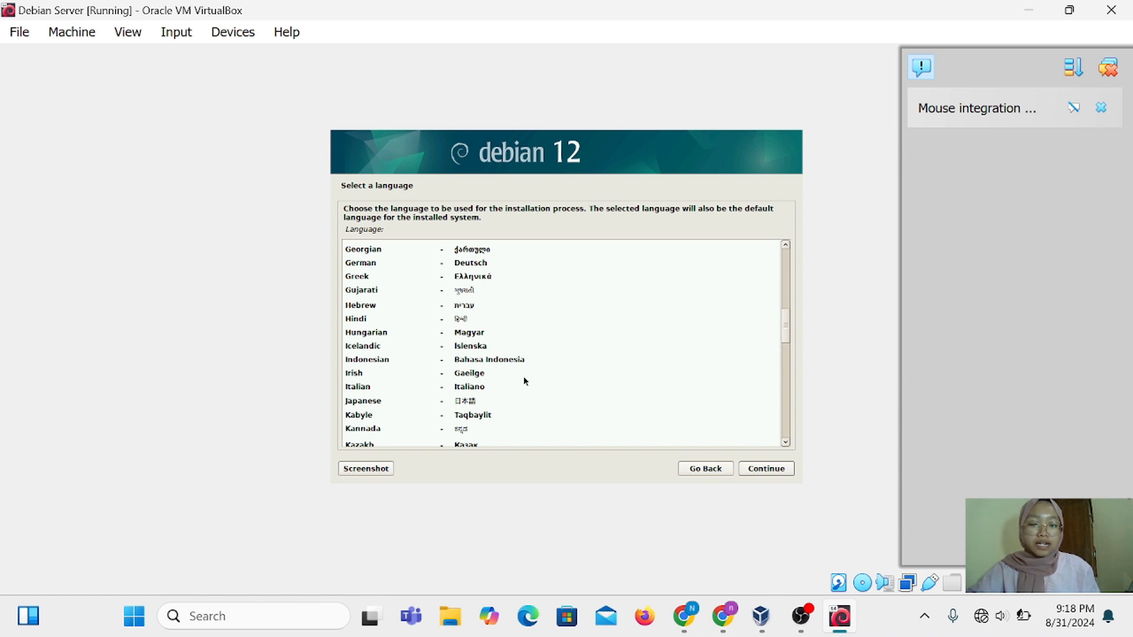
{"action": "left_click", "coordinate": [482, 361]}
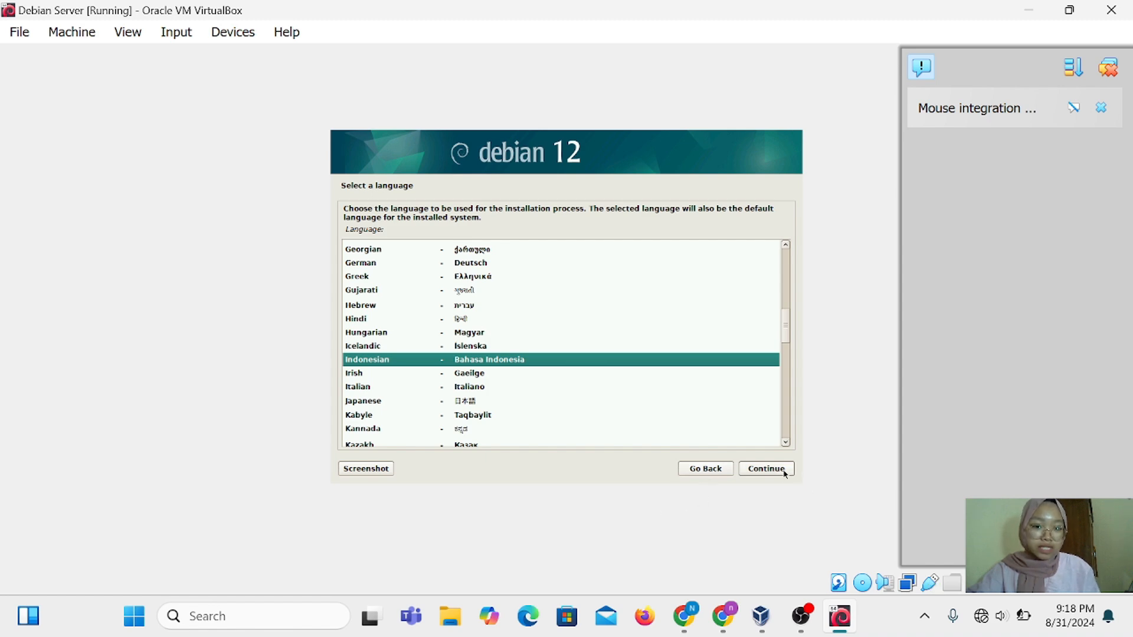
{"action": "left_click", "coordinate": [766, 468]}
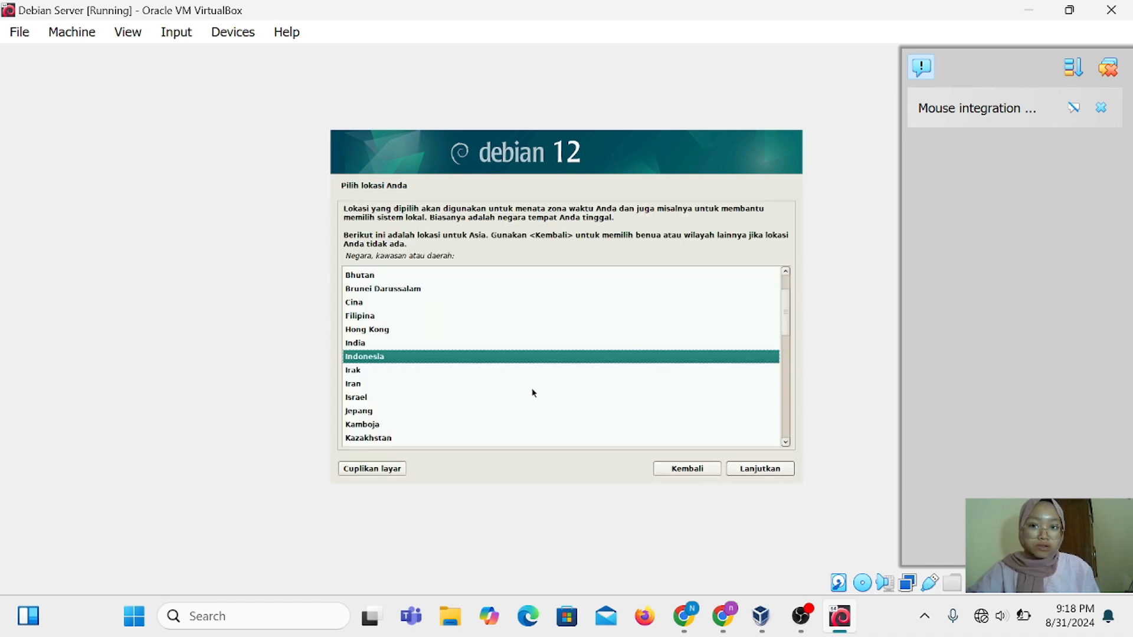
{"action": "left_click", "coordinate": [756, 469]}
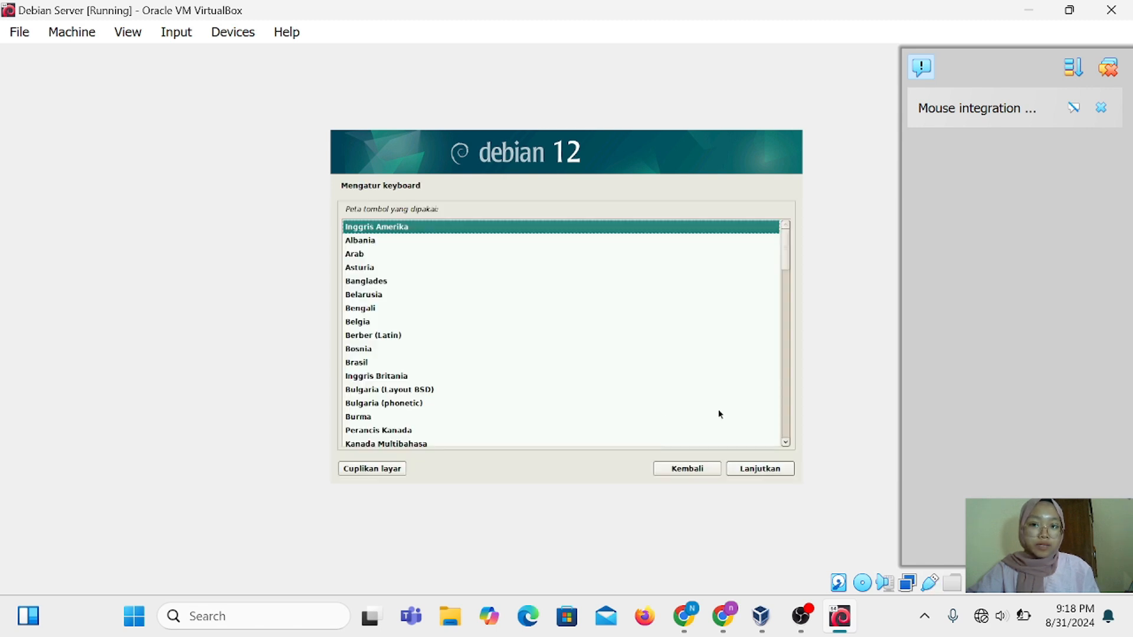
{"action": "left_click", "coordinate": [776, 476]}
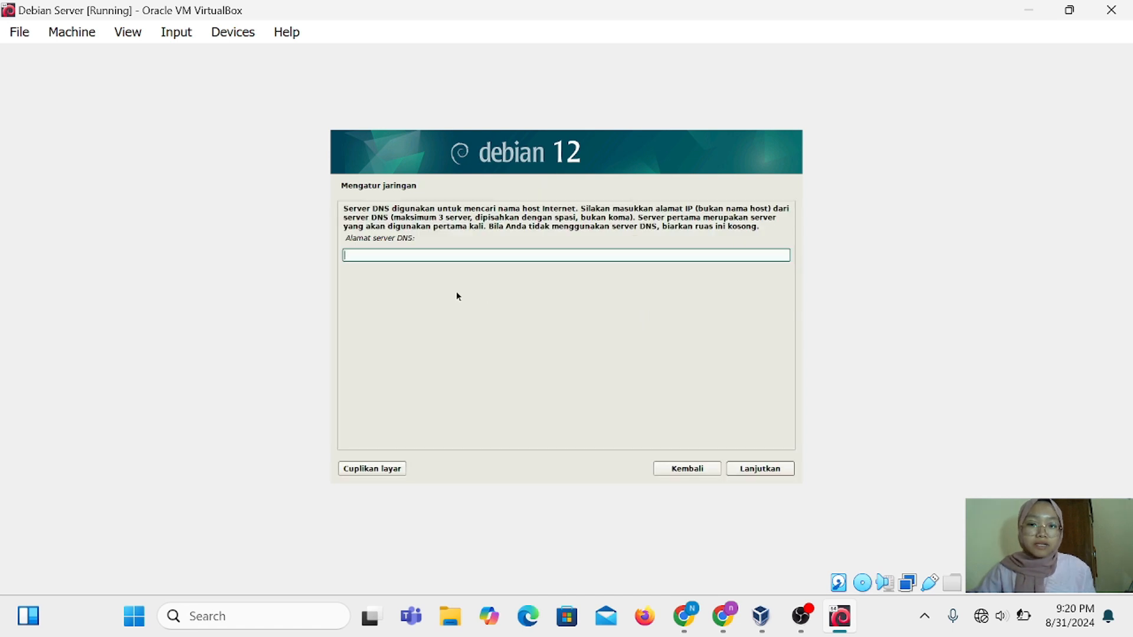
Skip the DNS server, enter the machine hostname, and set the domain name to 'nsmpn'
{"action": "left_click", "coordinate": [777, 471]}
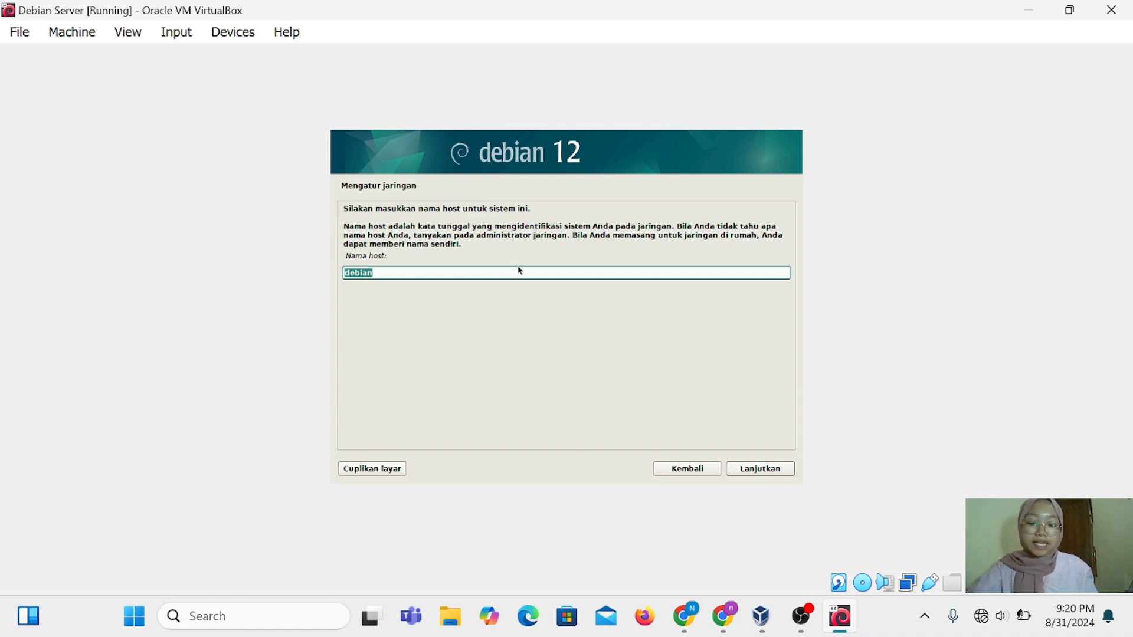
{"action": "type", "text": "nenga"}
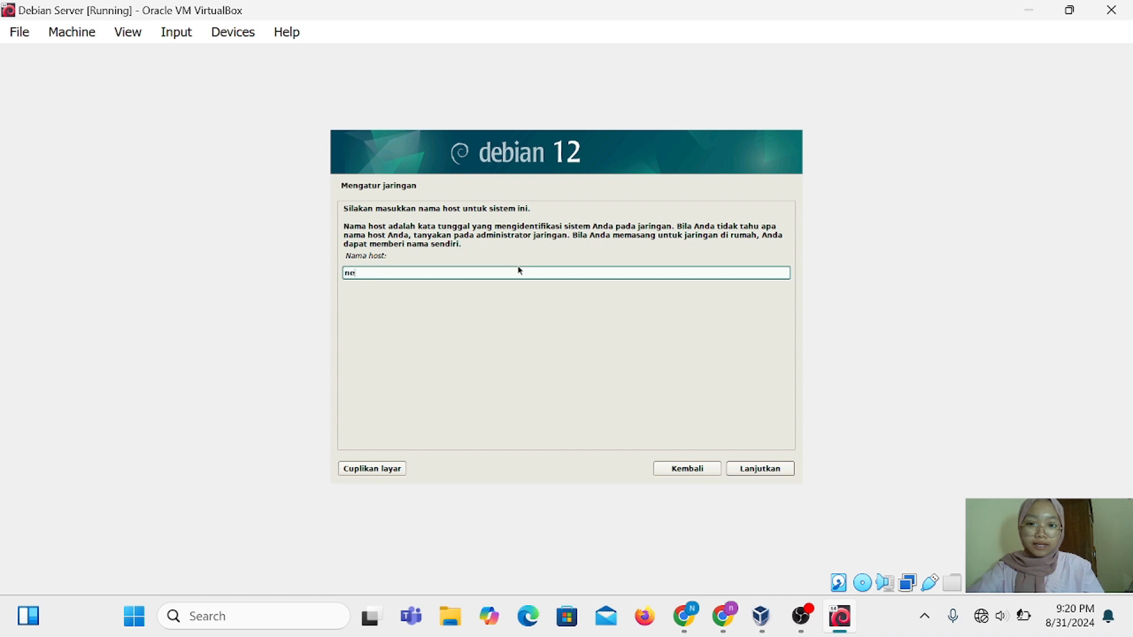
{"action": "key", "text": "BackSpace"}
{"action": "key", "text": "BackSpace"}
{"action": "key", "text": "BackSpace"}
{"action": "key", "text": "BackSpace"}
{"action": "type", "text": "esyaaya"}
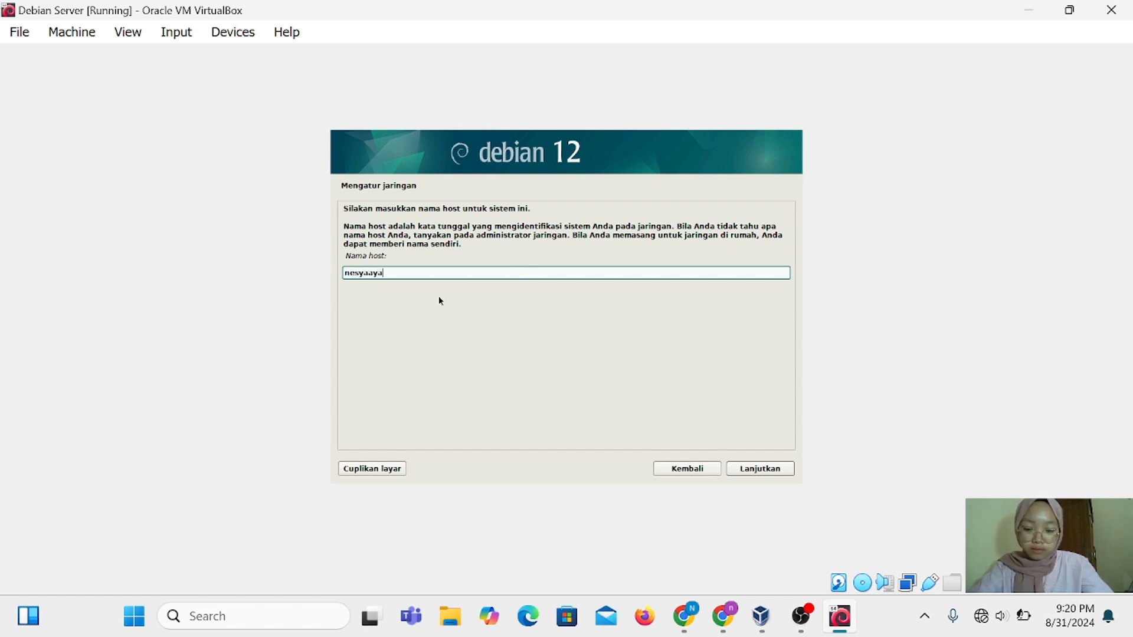
{"action": "type", "text": "ttul"}
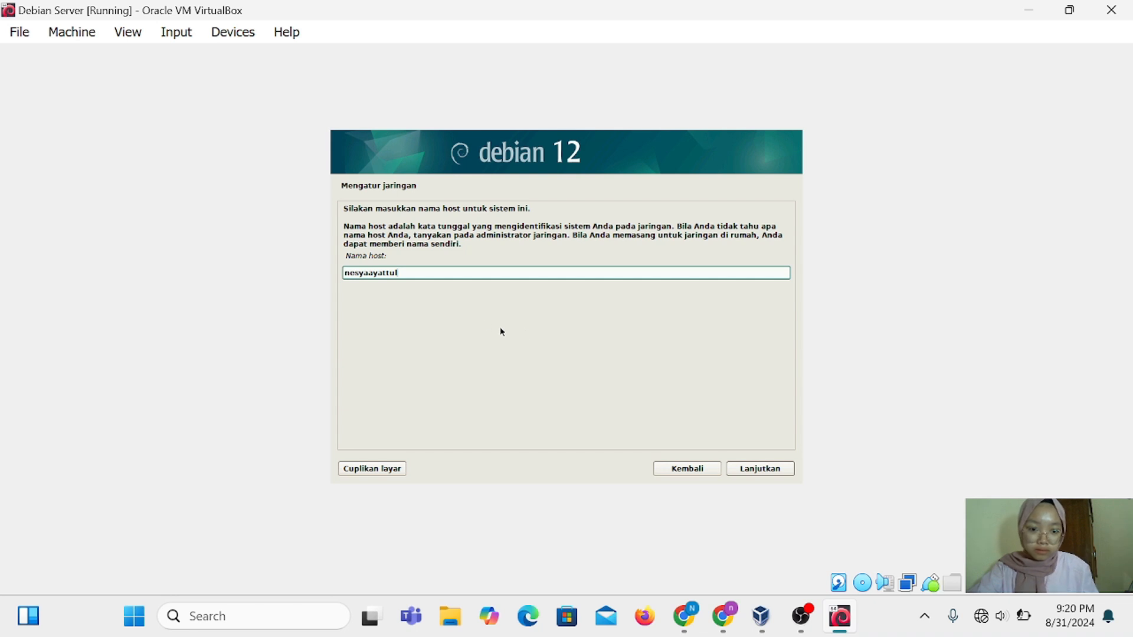
{"action": "left_click", "coordinate": [751, 471]}
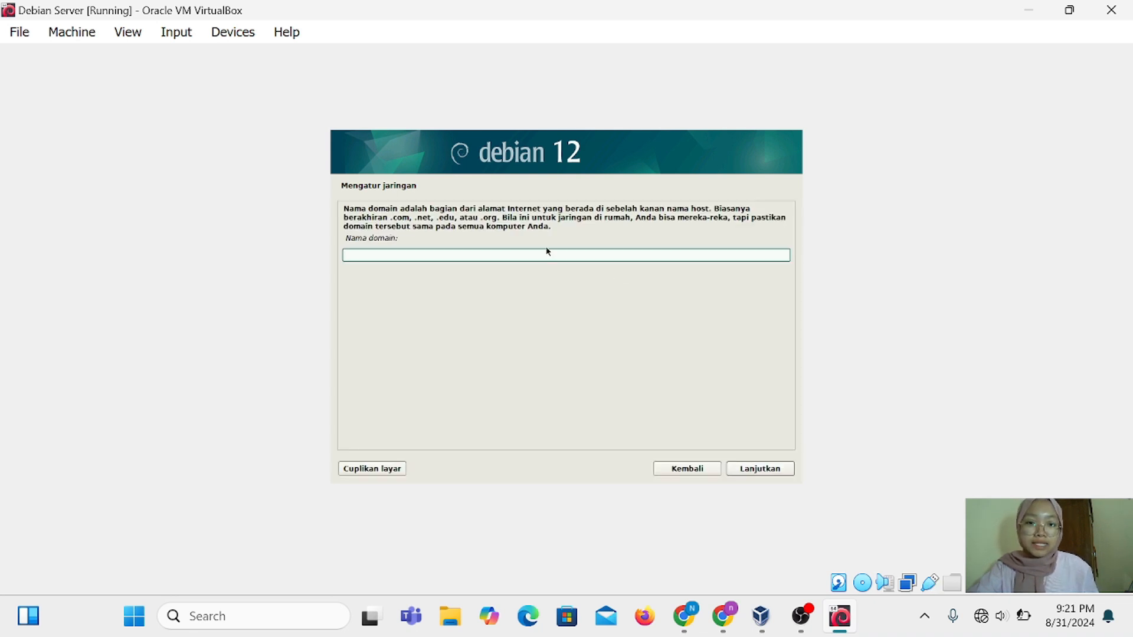
{"action": "type", "text": "n"}
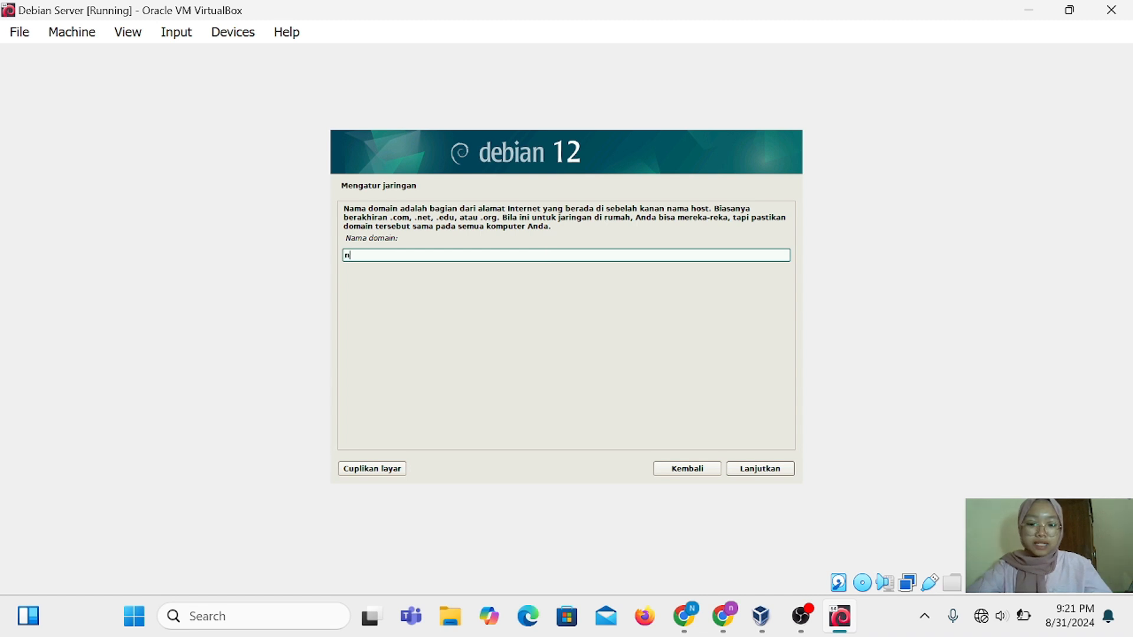
{"action": "type", "text": "smpn"}
{"action": "key", "text": "Return"}
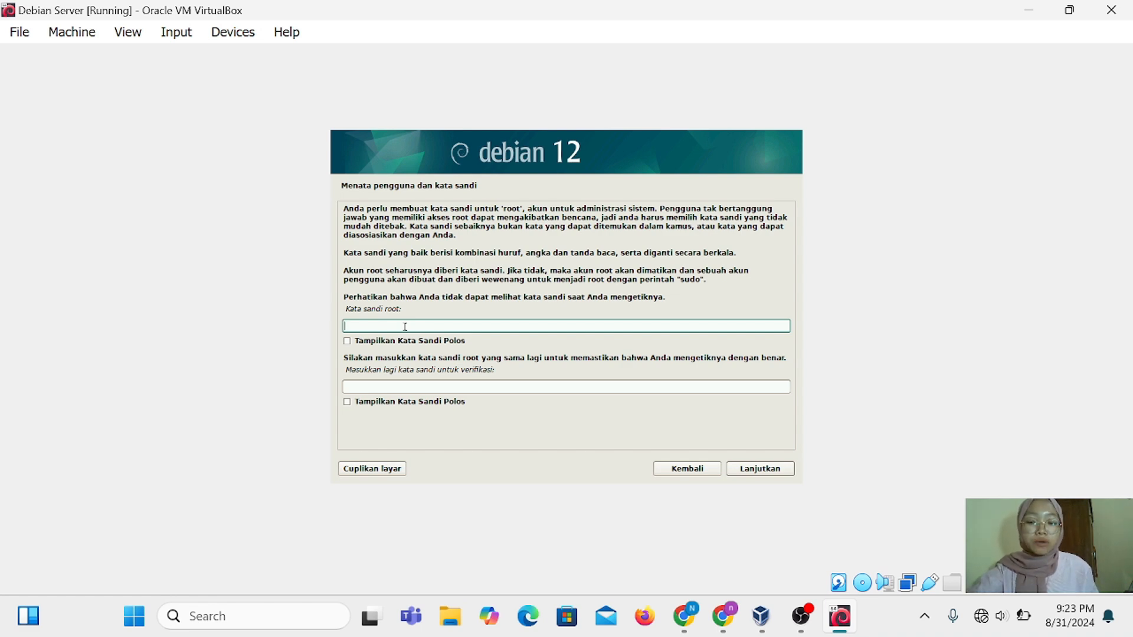
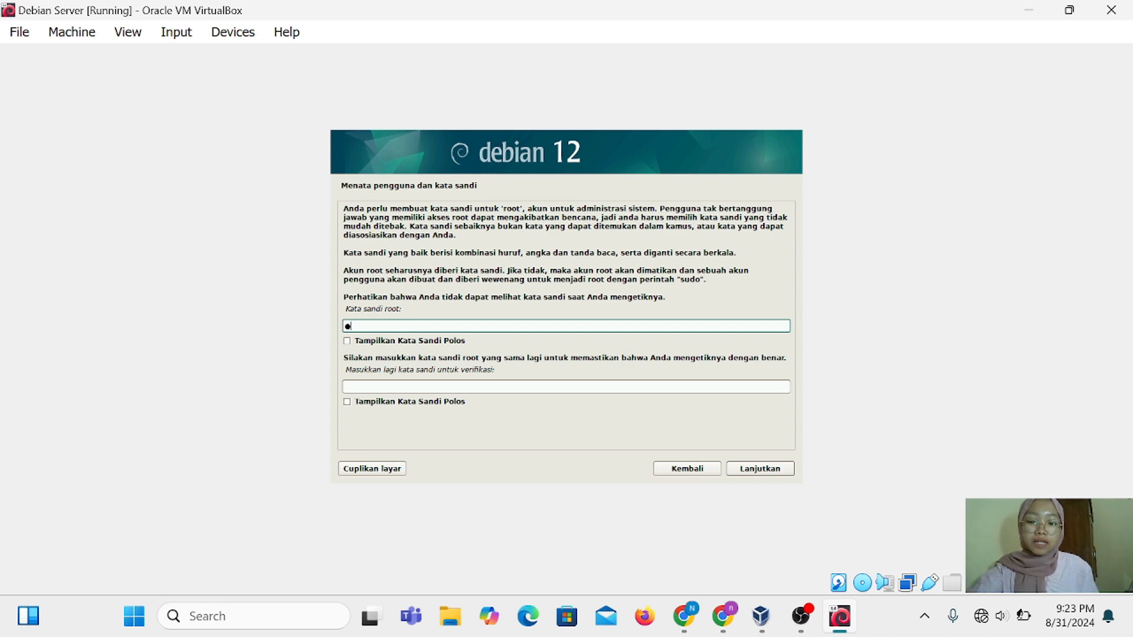
Enter the root password and its verification, then continue
{"action": "left_click", "coordinate": [363, 390]}
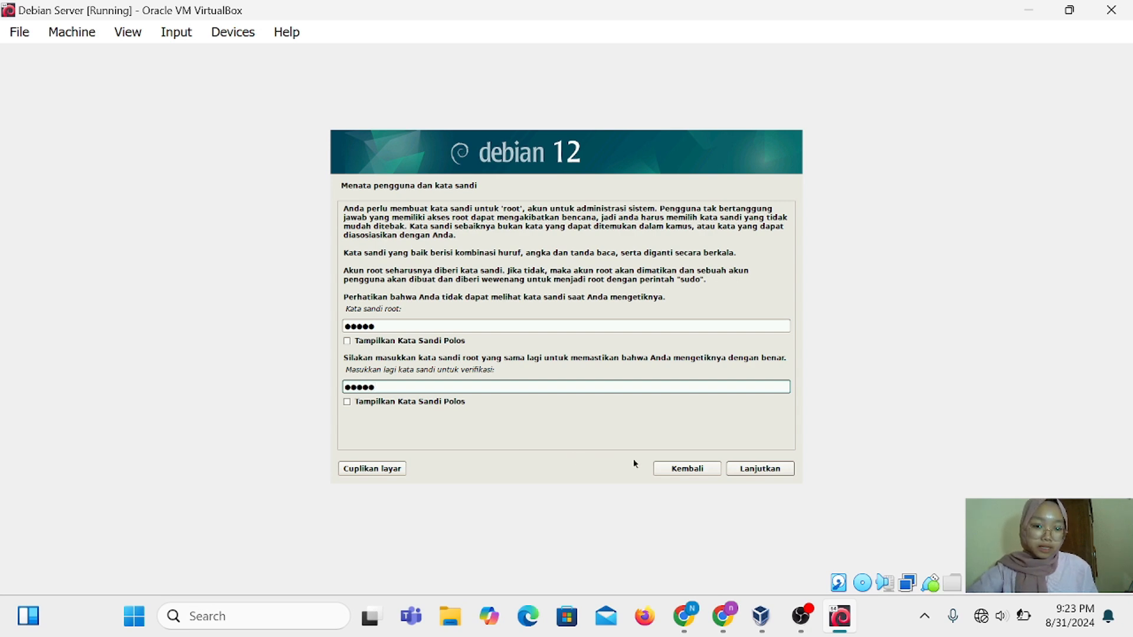
{"action": "left_click", "coordinate": [749, 470]}
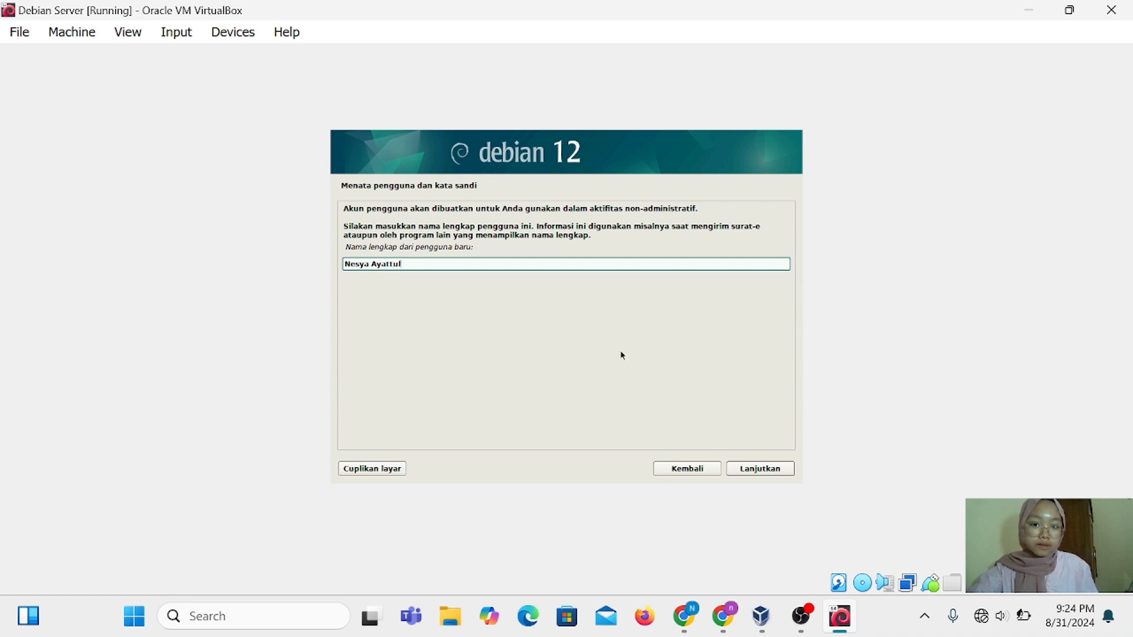
Accept the user's full name and suggested username, then enter and verify the user password
{"action": "left_click", "coordinate": [747, 470]}
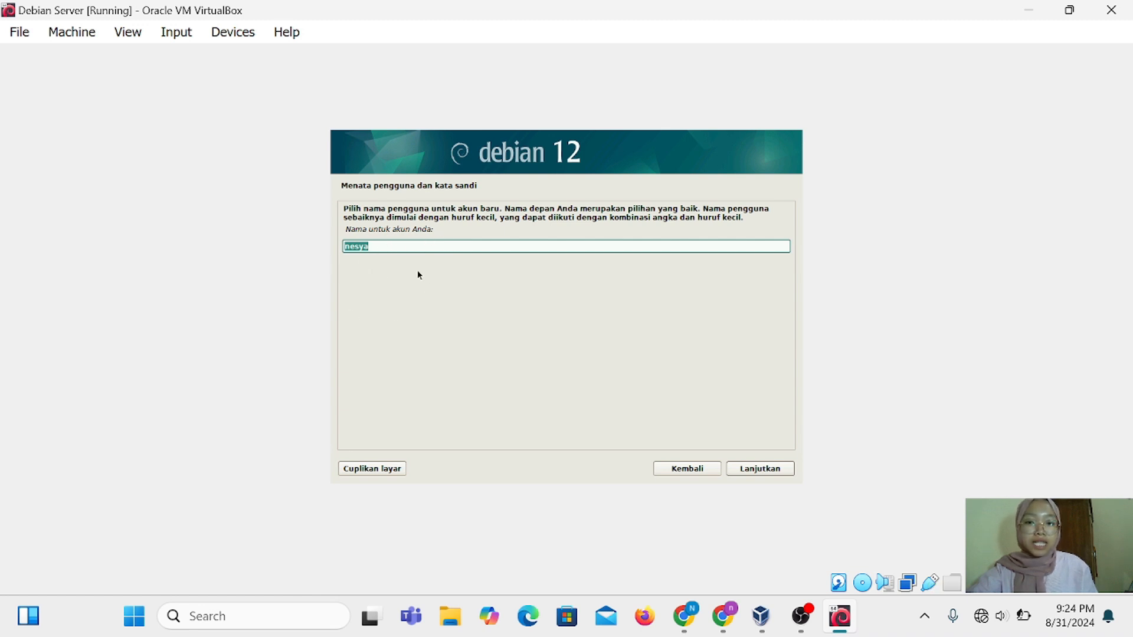
{"action": "left_click", "coordinate": [768, 470]}
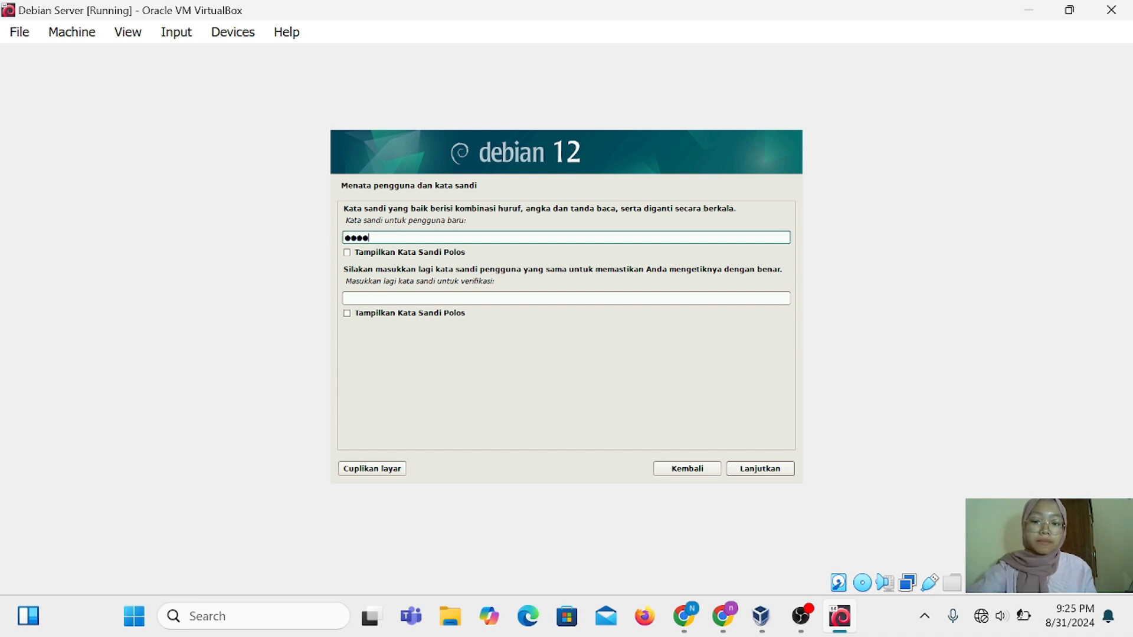
{"action": "type", "text": "a"}
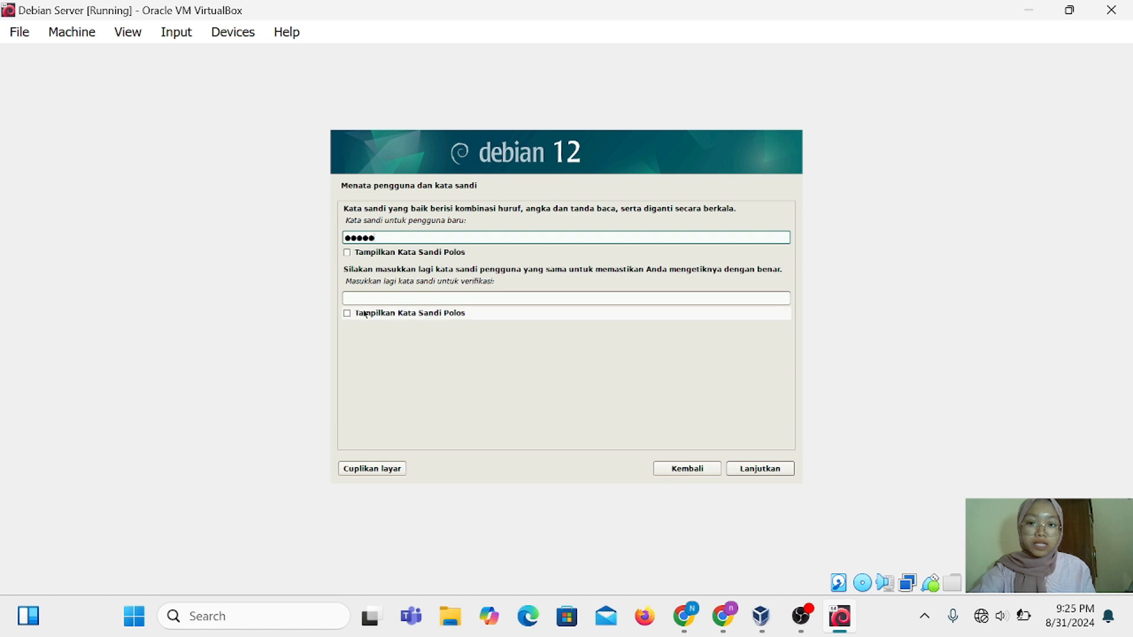
{"action": "left_click", "coordinate": [372, 300]}
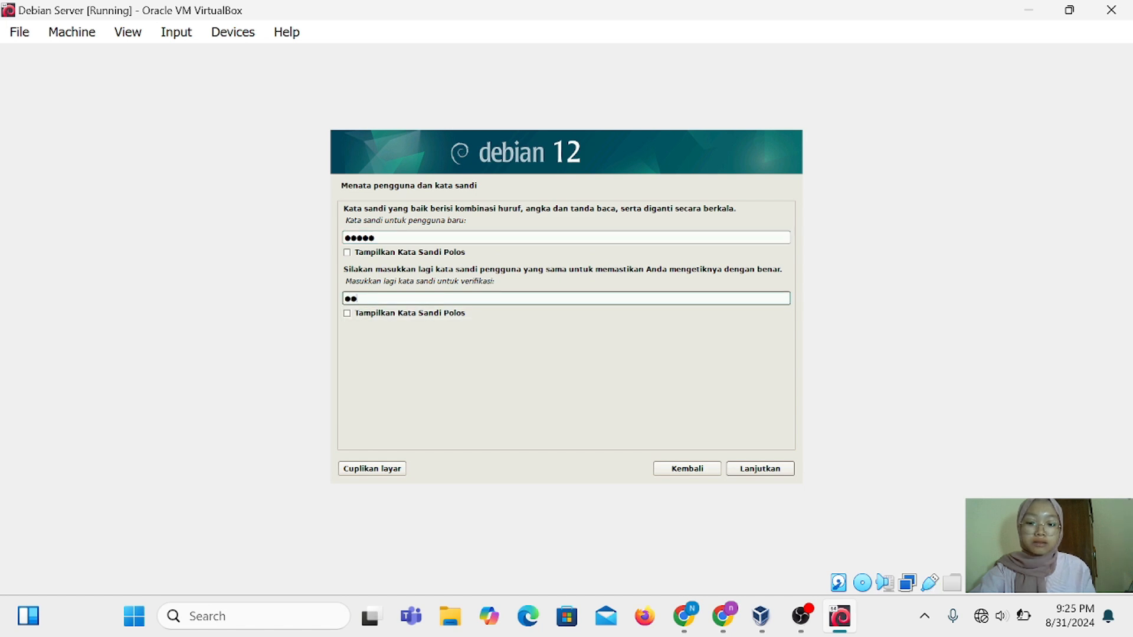
{"action": "type", "text": "aaaaa"}
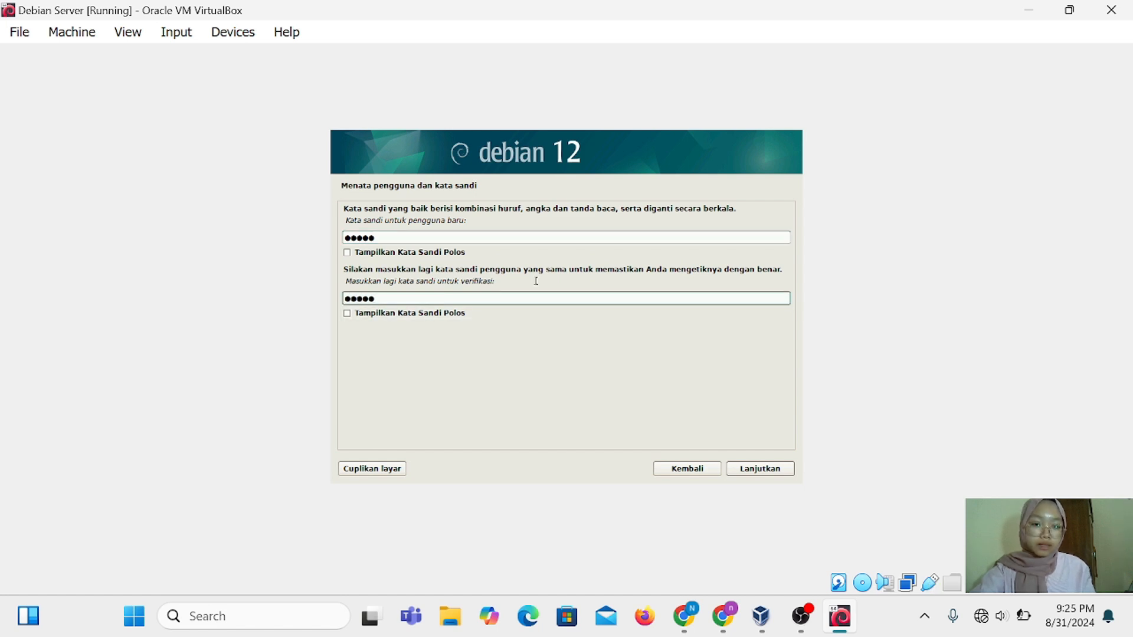
{"action": "left_click", "coordinate": [760, 468]}
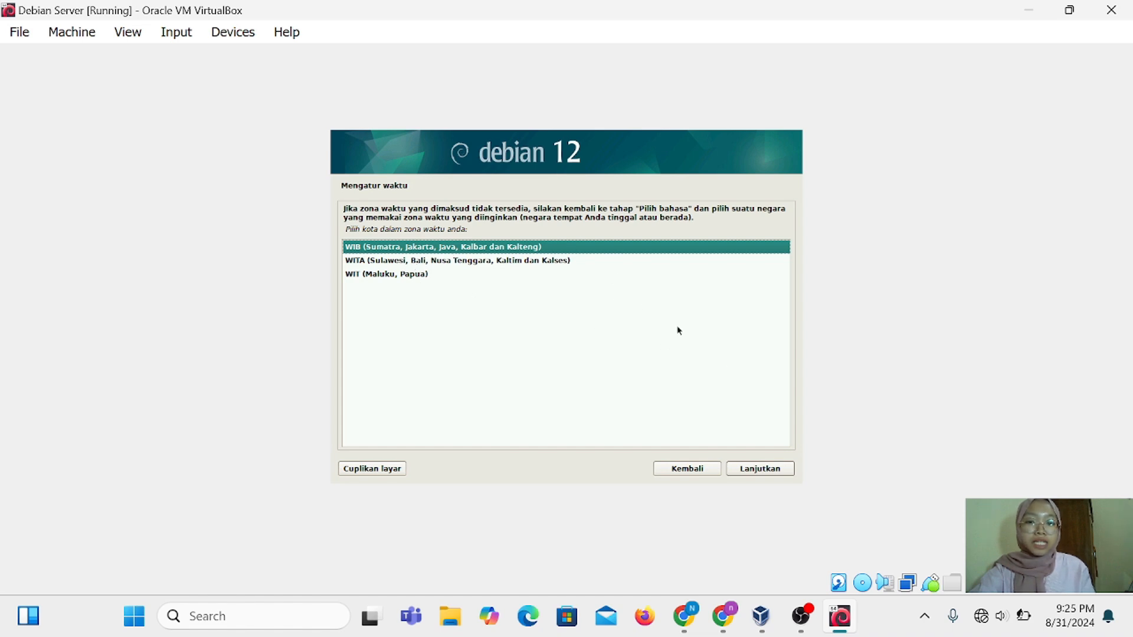
Keep WIB as the time zone and continue to the disk partitioning step
{"action": "left_click", "coordinate": [760, 470]}
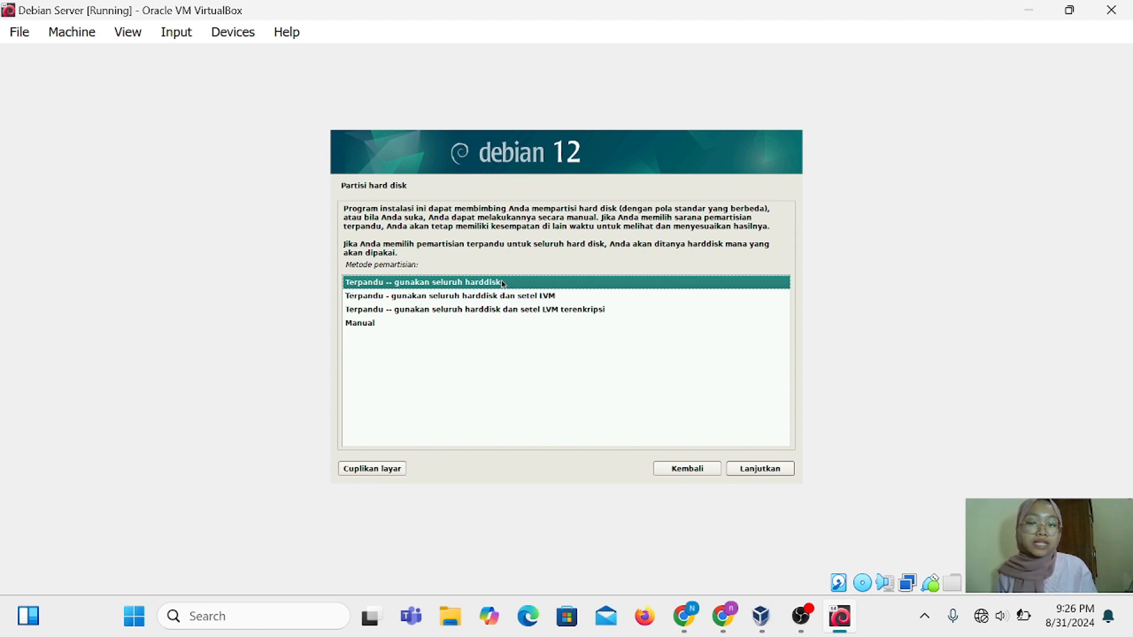
Choose guided whole-disk partitioning on the 10.7 GB sda disk, all files in one partition
{"action": "left_click", "coordinate": [770, 472]}
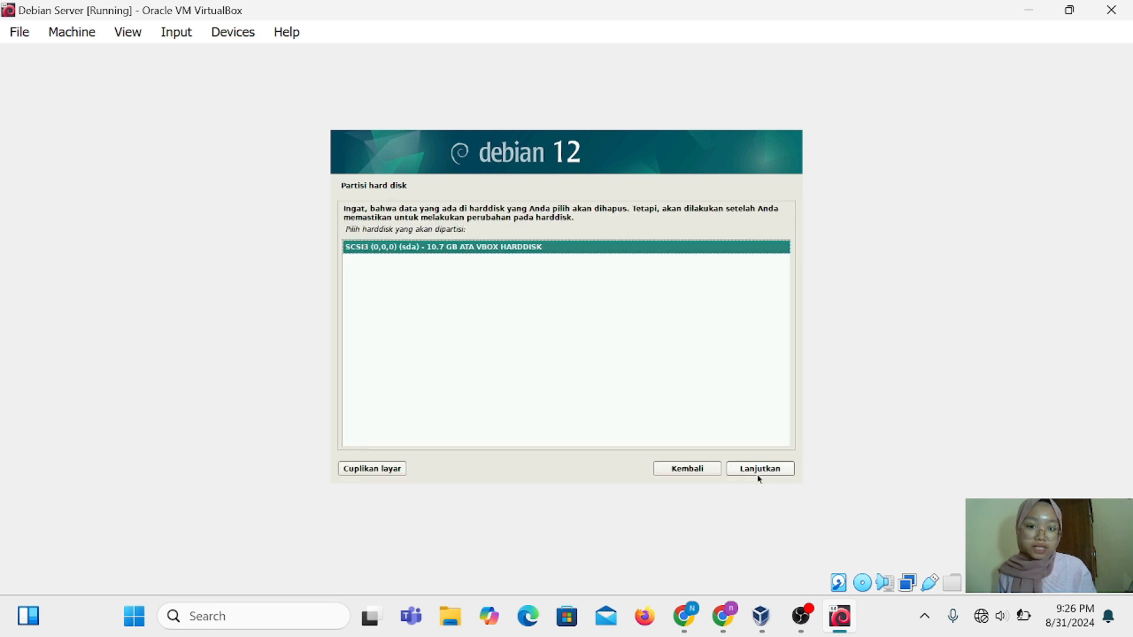
{"action": "left_click", "coordinate": [759, 469]}
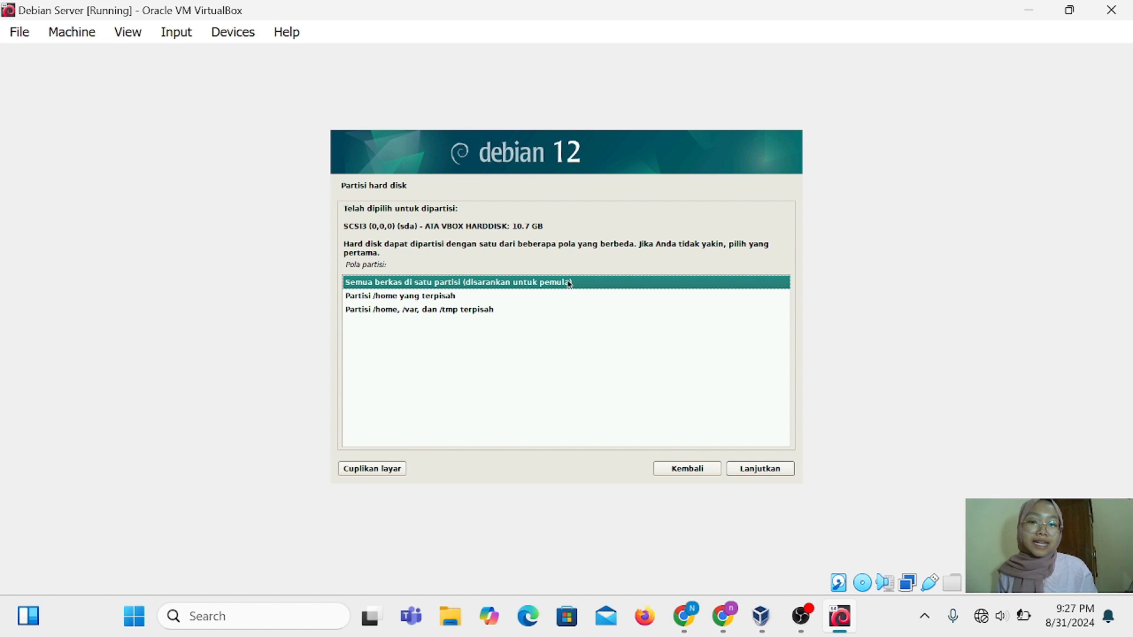
{"action": "left_click", "coordinate": [770, 474]}
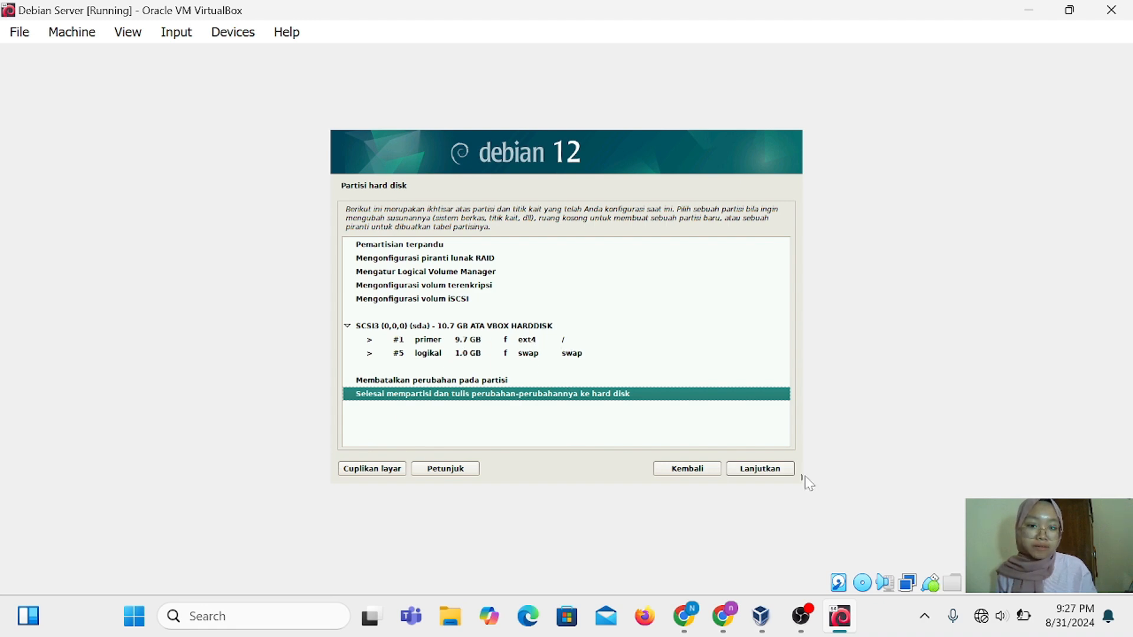
Finish partitioning, answer Ya to write the changes, and begin the base system install
{"action": "left_click", "coordinate": [768, 470]}
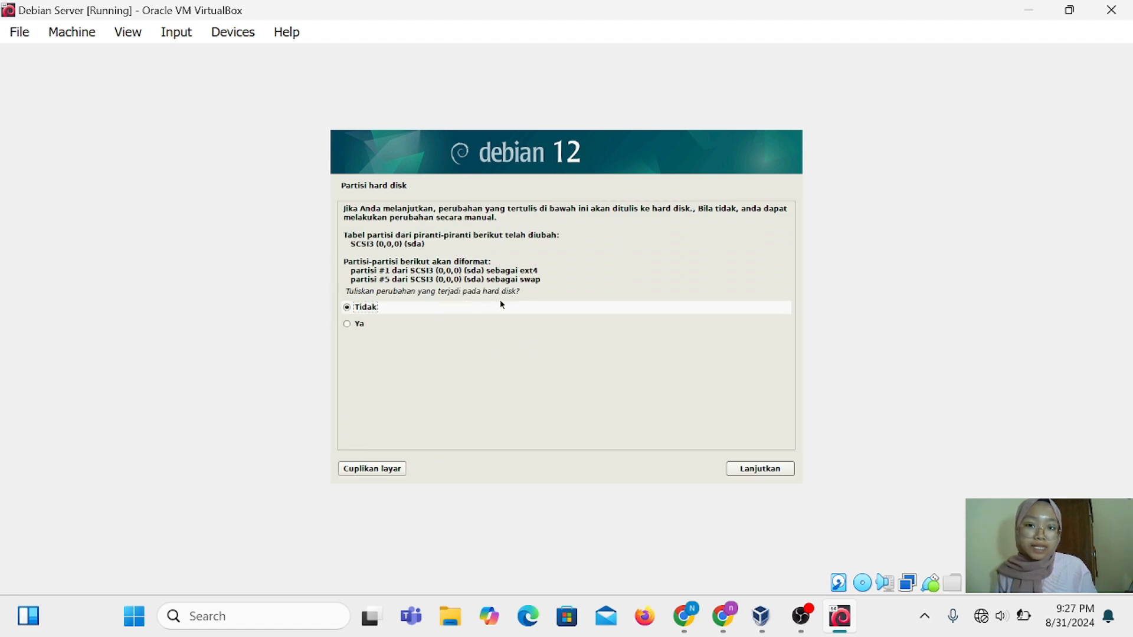
{"action": "left_click", "coordinate": [347, 324]}
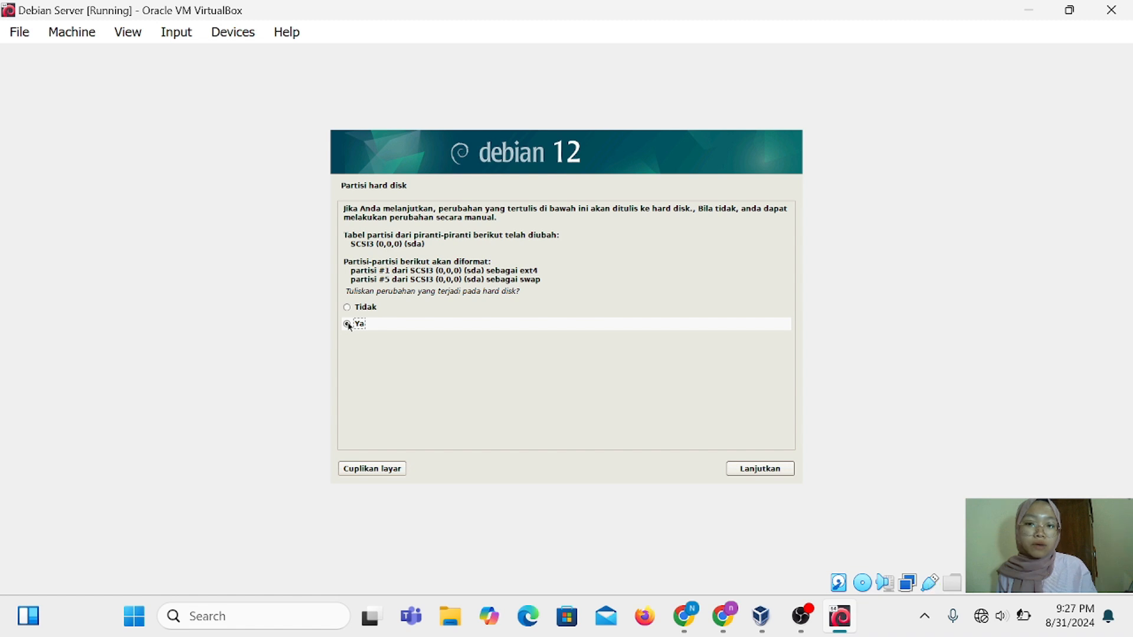
{"action": "left_click", "coordinate": [772, 470]}
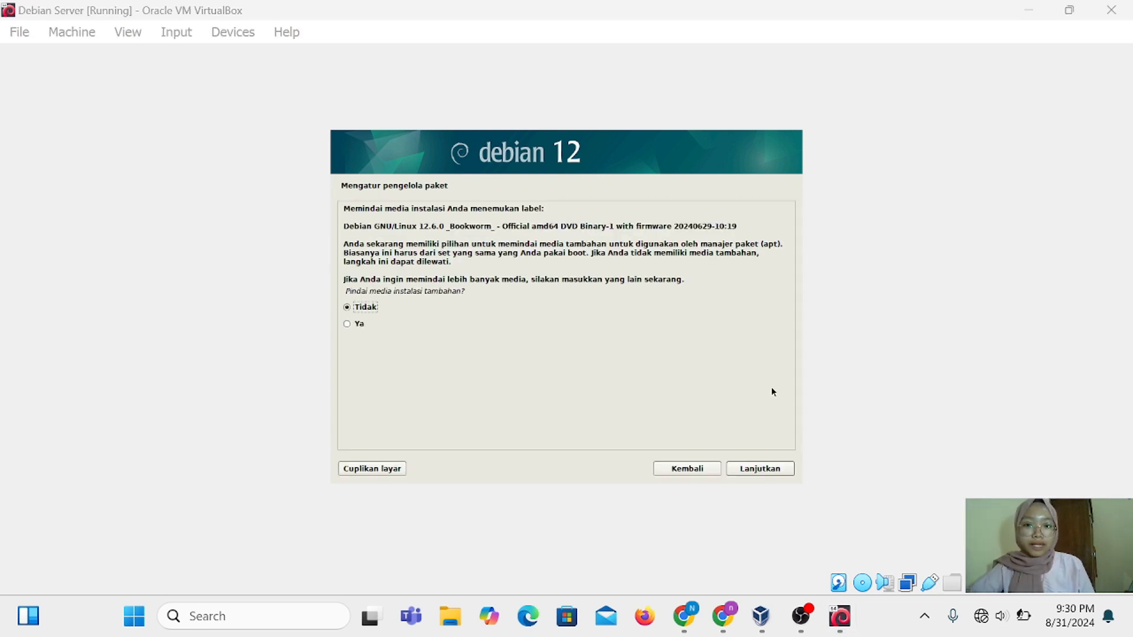
Answer Tidak to media scanning, network mirror, and the popularity-contest survey
{"action": "left_click", "coordinate": [440, 305]}
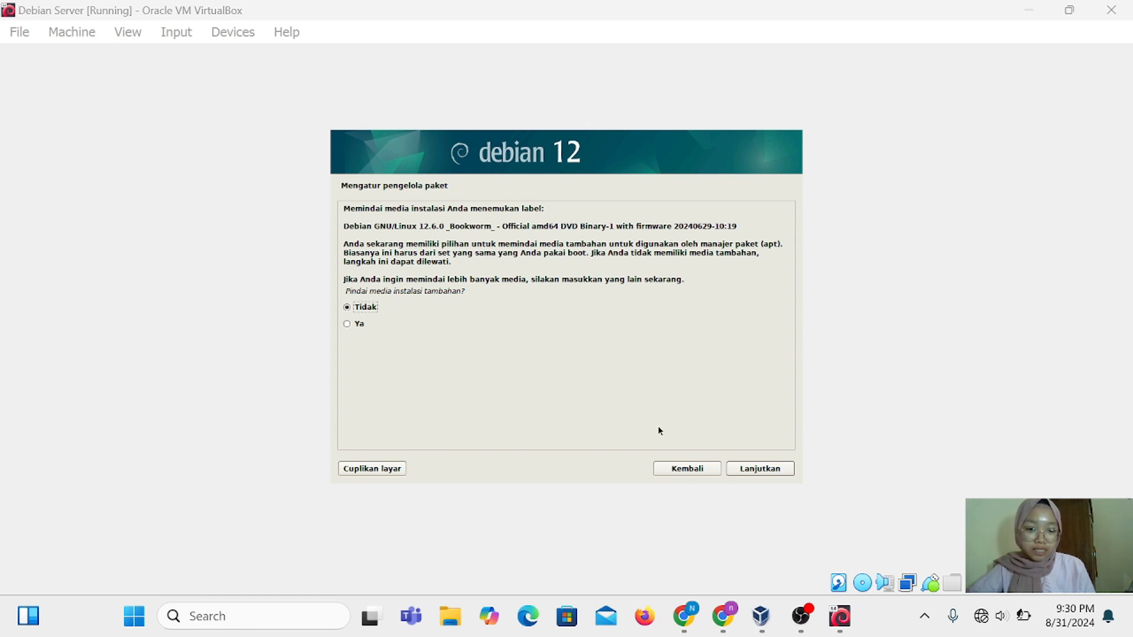
{"action": "left_click", "coordinate": [779, 467]}
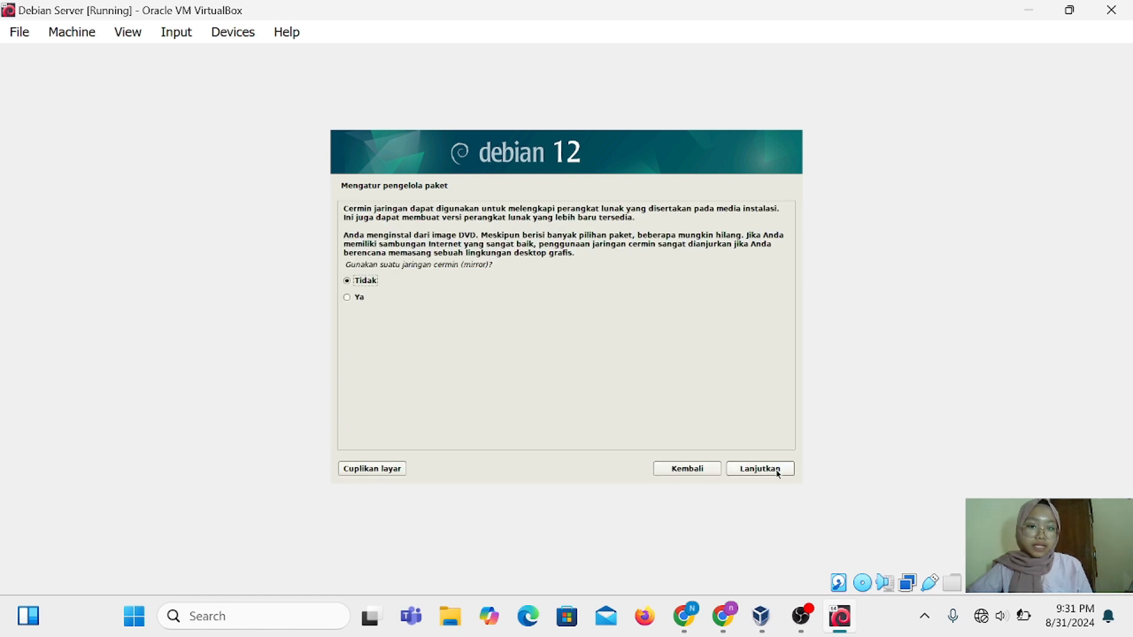
{"action": "left_click", "coordinate": [777, 470]}
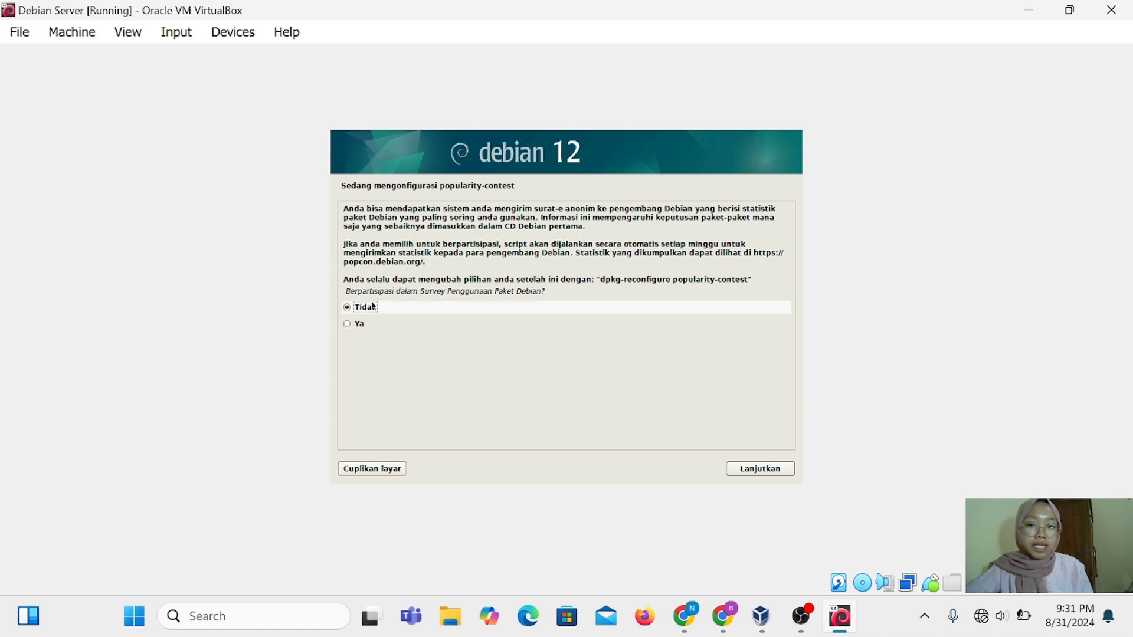
{"action": "left_click", "coordinate": [774, 472]}
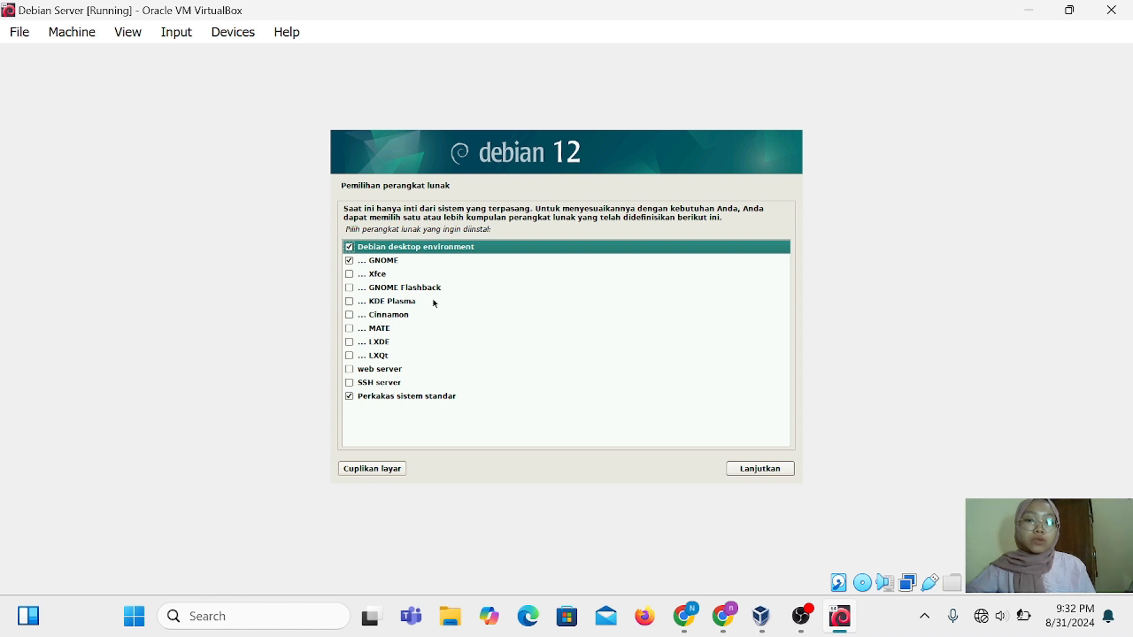
Untick GNOME in the software selection and install the remaining selected software
{"action": "left_click", "coordinate": [346, 260]}
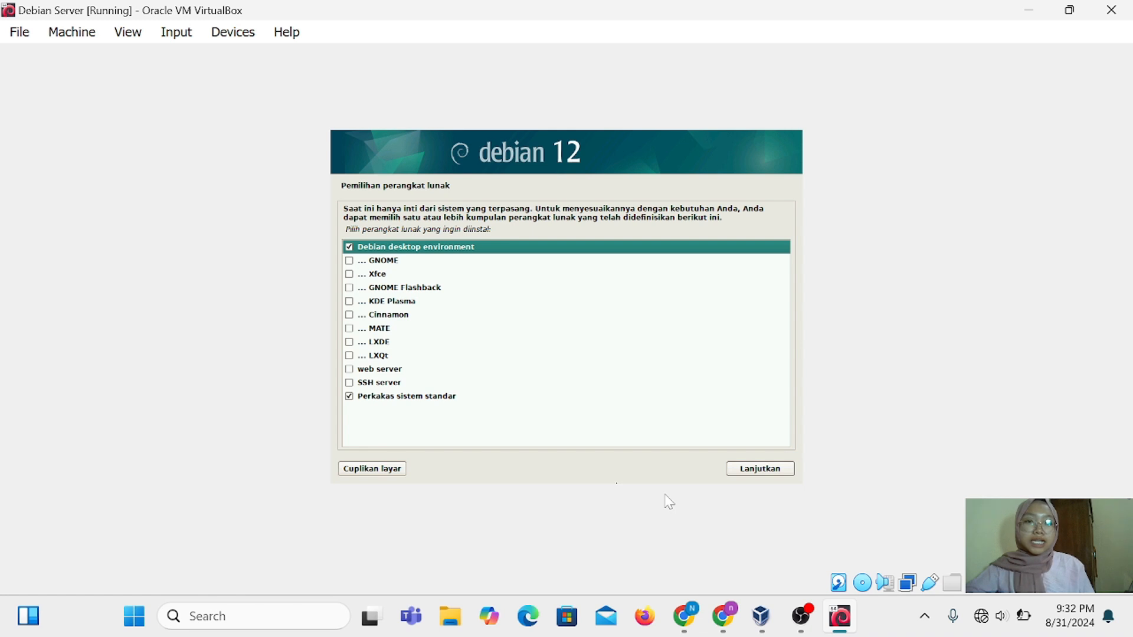
{"action": "left_click", "coordinate": [744, 472]}
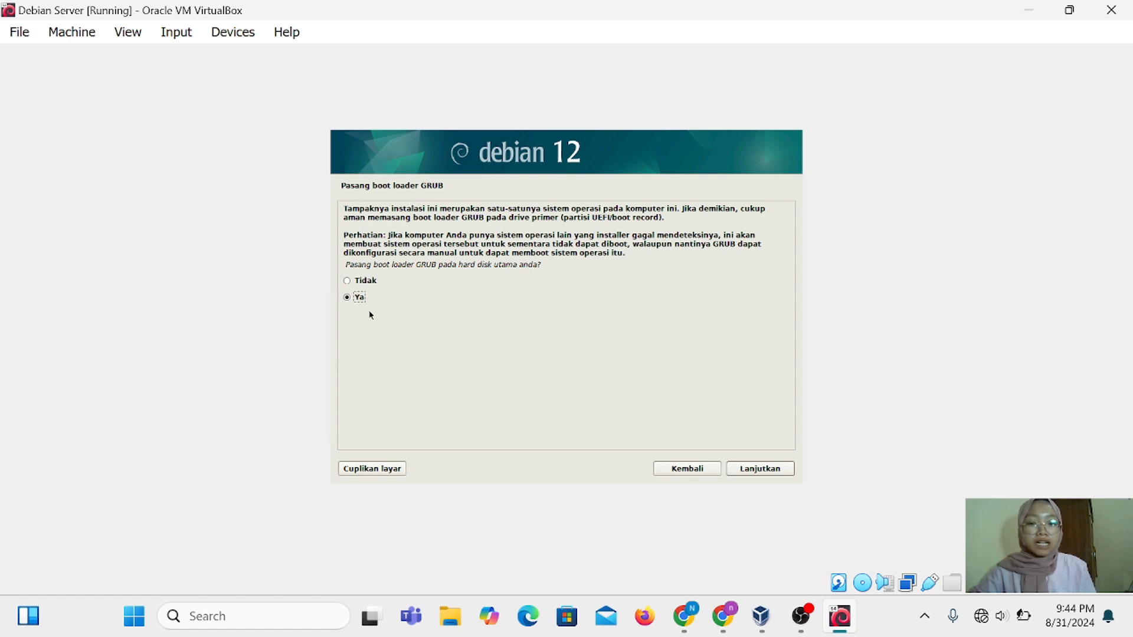
Answer Ya to installing GRUB and put the boot loader on /dev/sda
{"action": "left_click", "coordinate": [775, 470]}
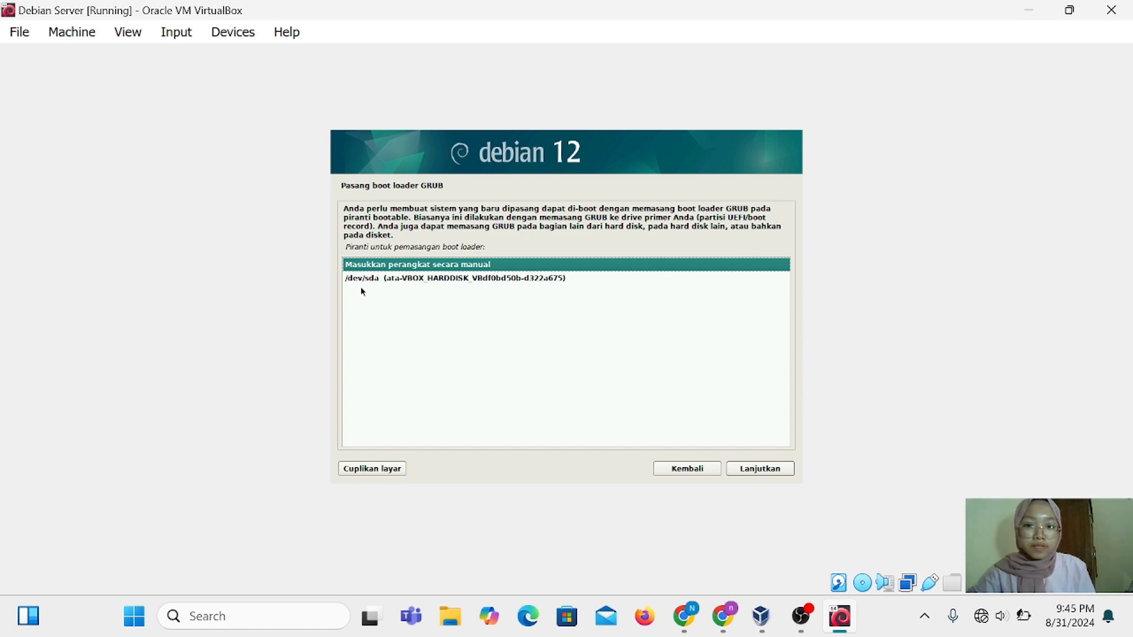
{"action": "left_click", "coordinate": [387, 277]}
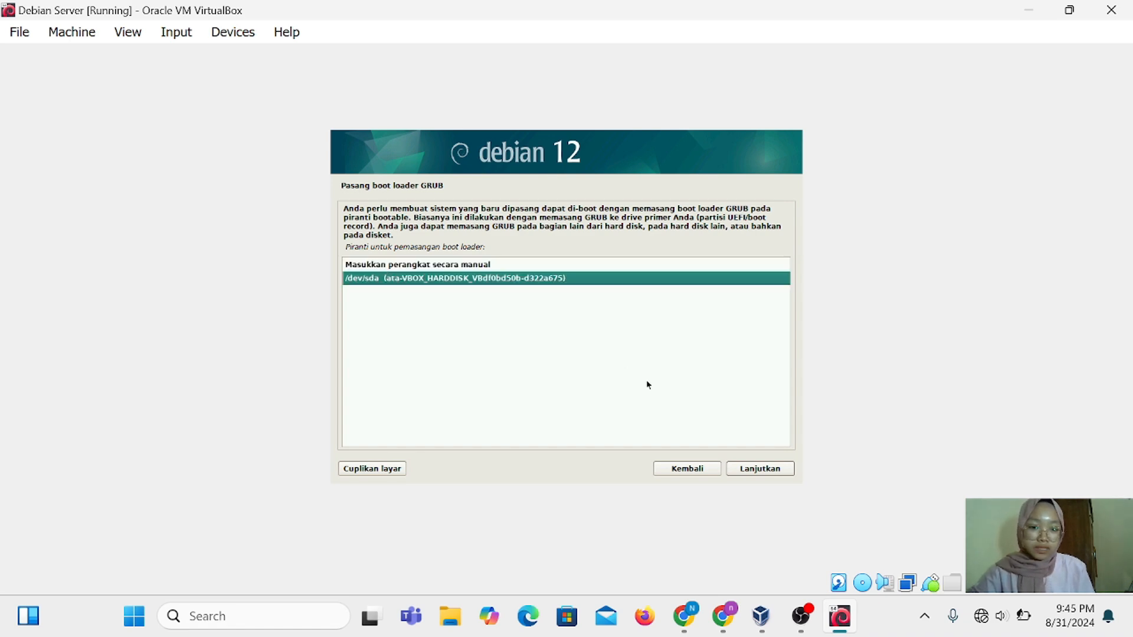
{"action": "left_click", "coordinate": [763, 468]}
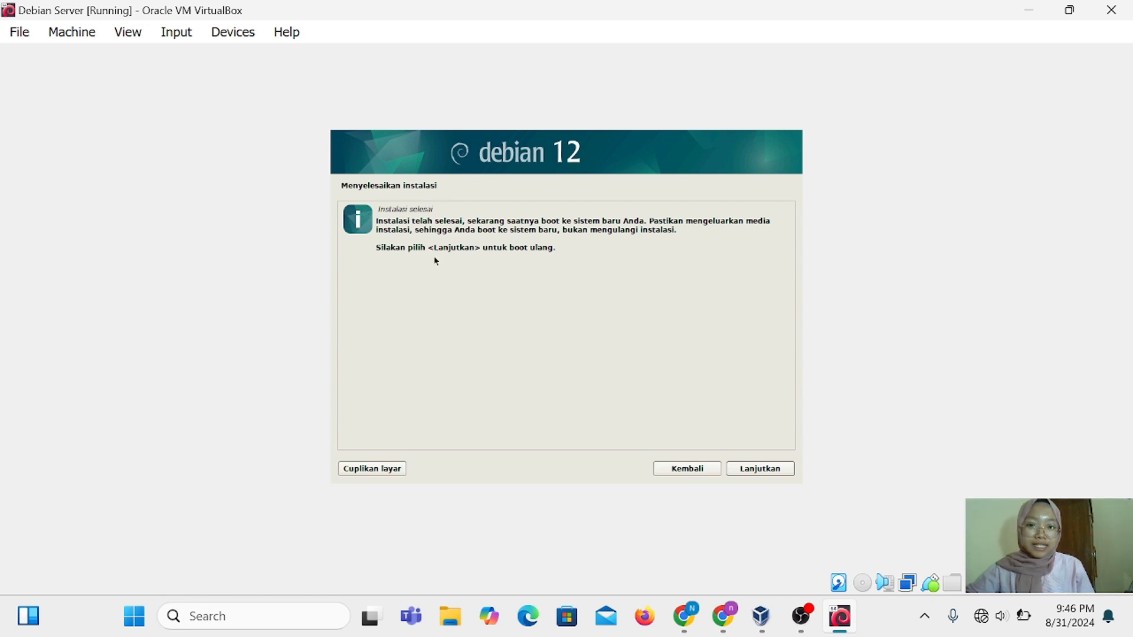
Reboot into the installed Debian and log in with the user's password
{"action": "left_click", "coordinate": [758, 470]}
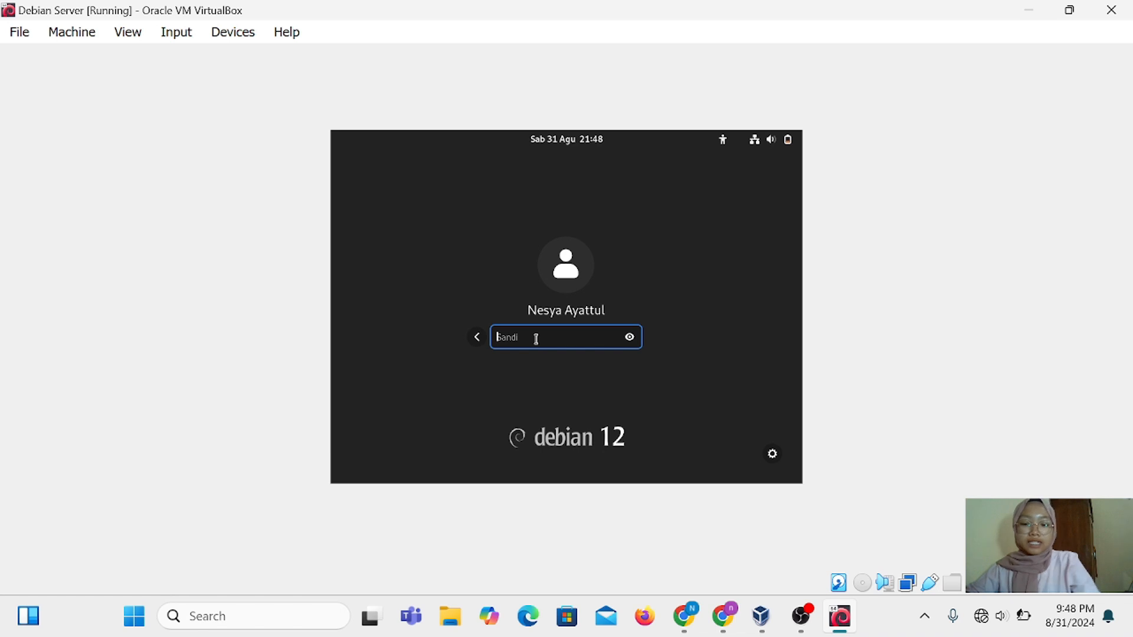
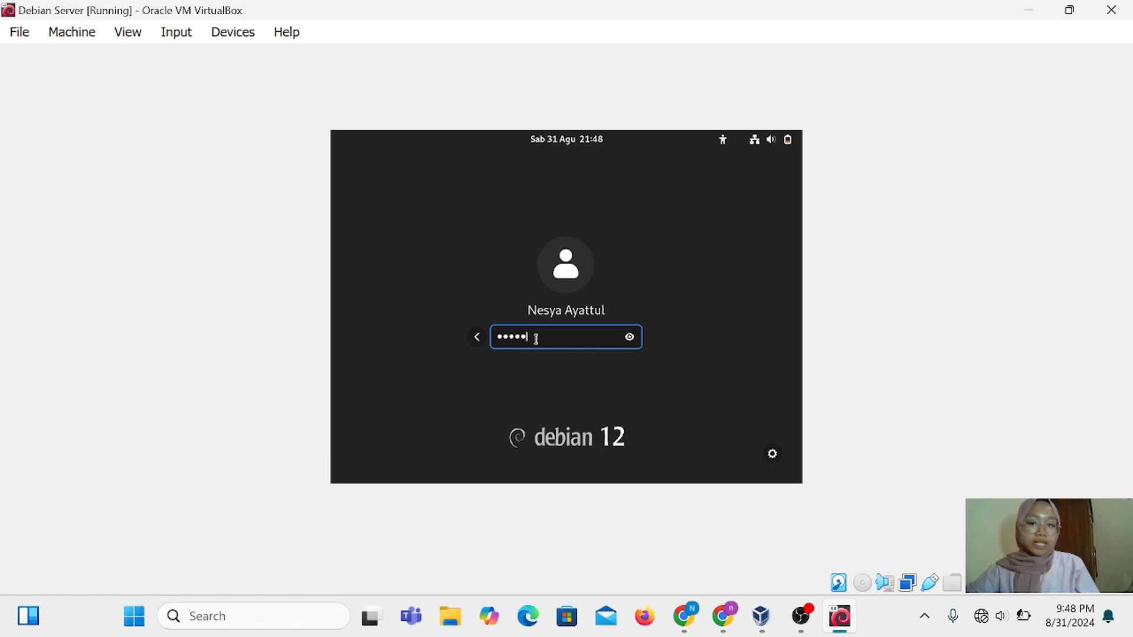
{"action": "key", "text": "Return"}
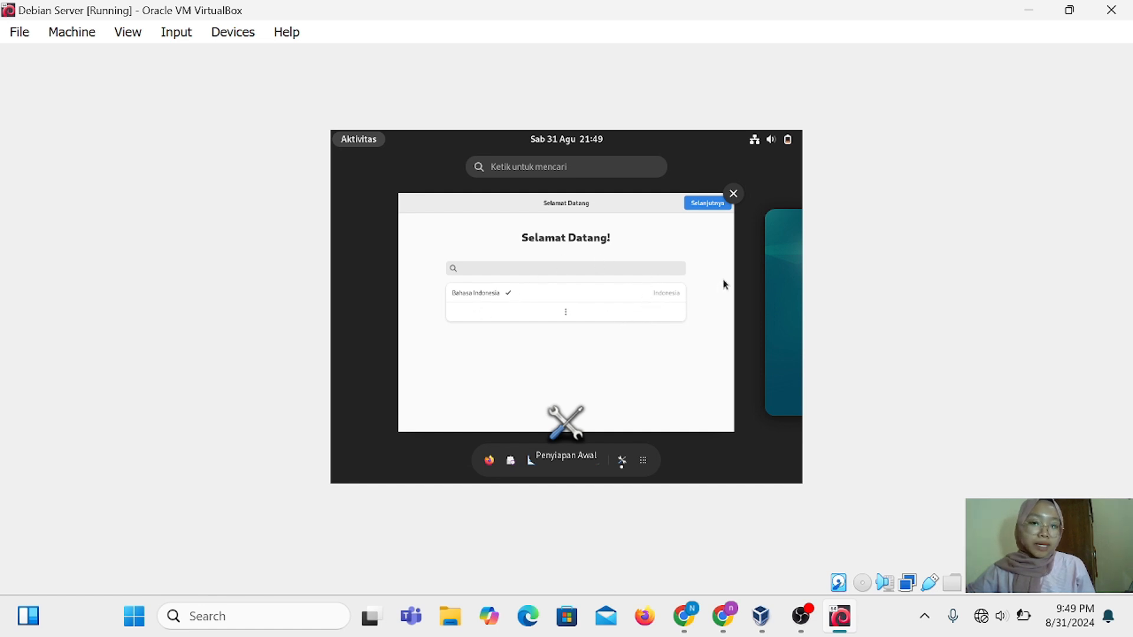
Keep English (US) keyboard, pass privacy, skip online accounts, and start using Debian GNU/Linux
{"action": "left_click", "coordinate": [699, 204]}
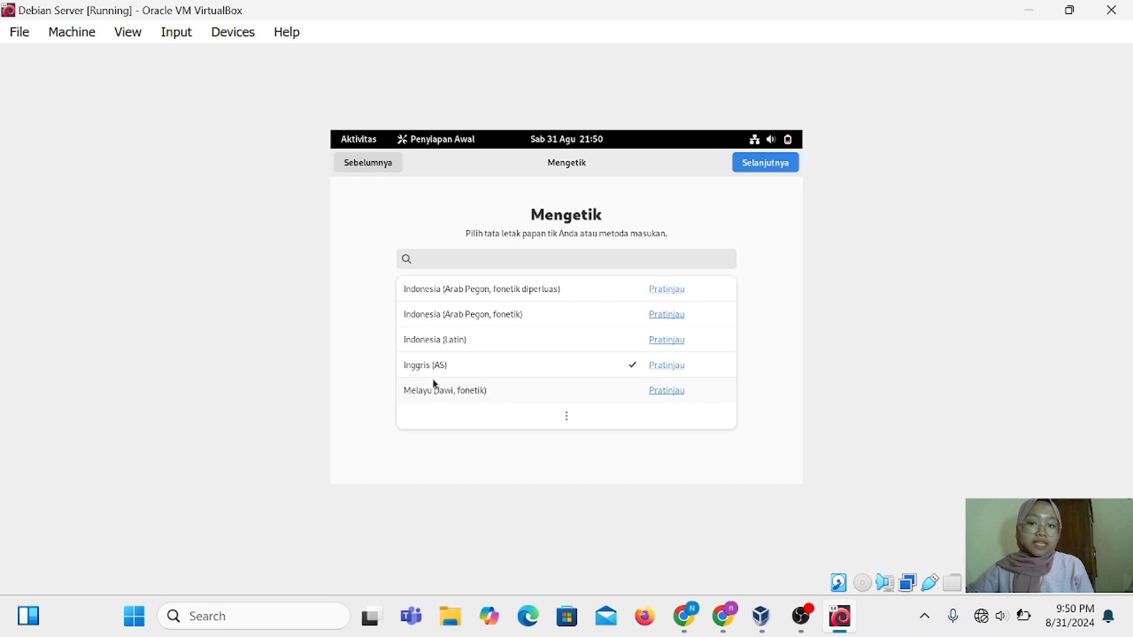
{"action": "left_click", "coordinate": [763, 166]}
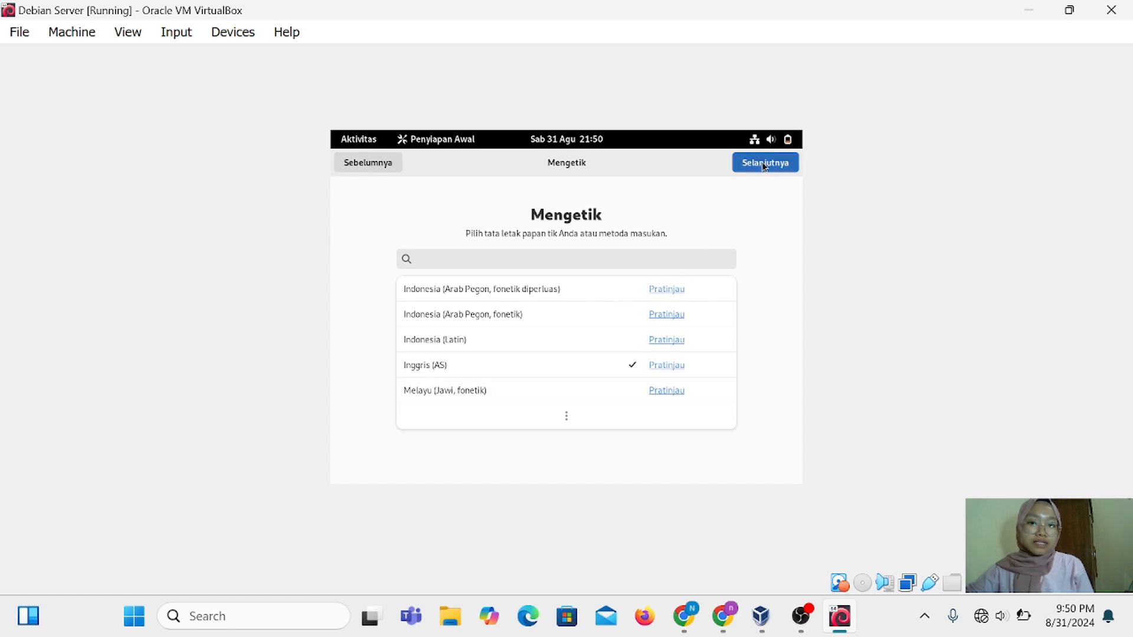
{"action": "left_click", "coordinate": [770, 167]}
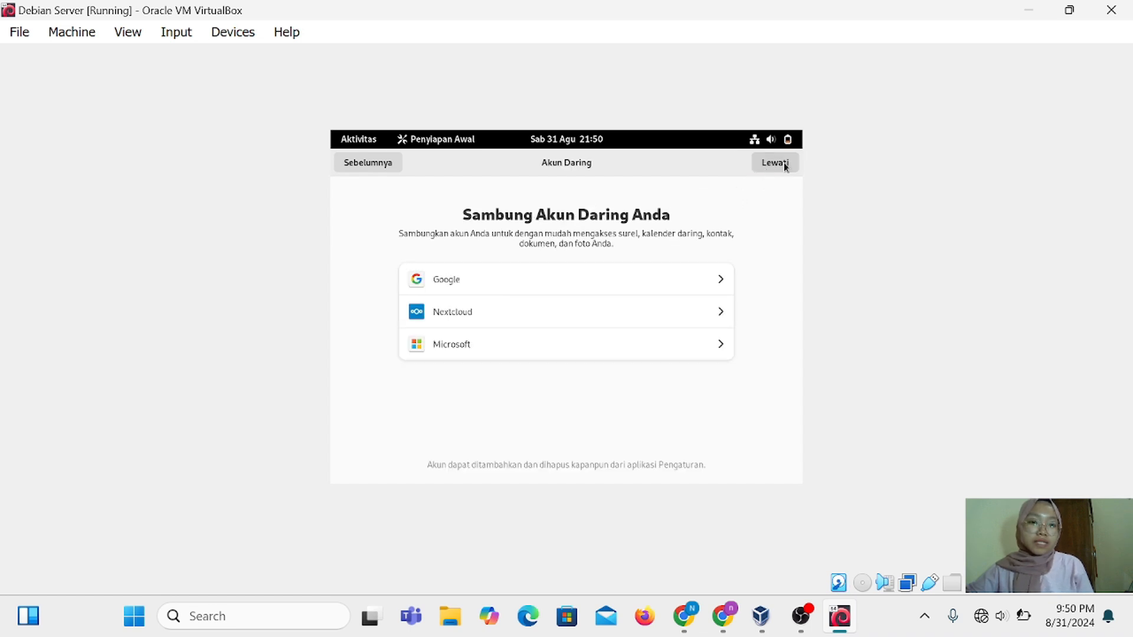
{"action": "left_click", "coordinate": [784, 167]}
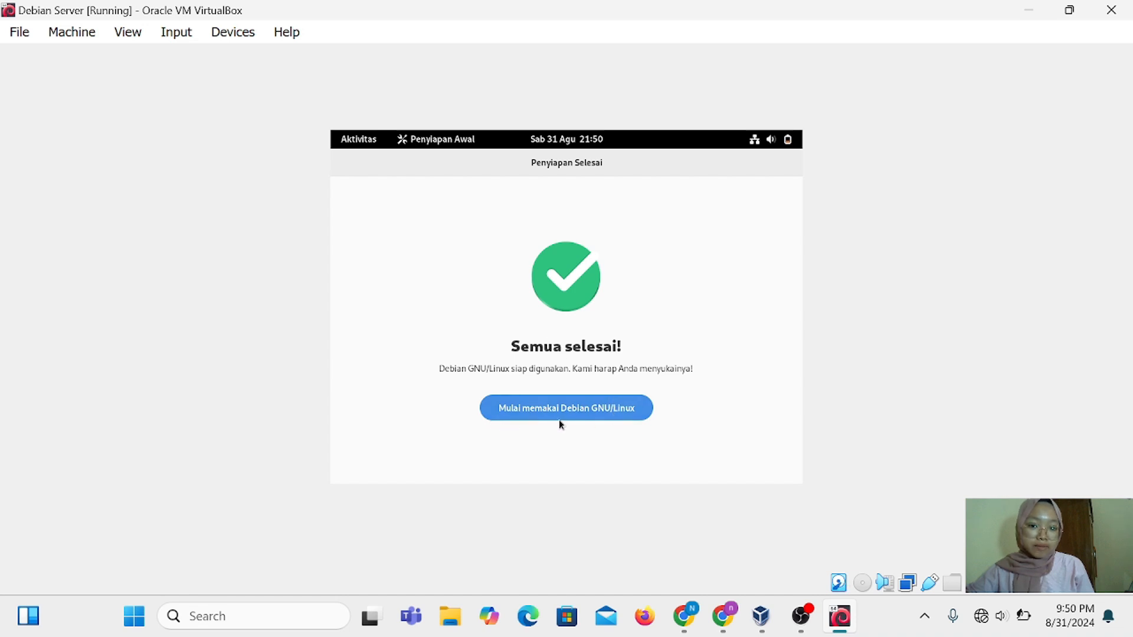
{"action": "left_click", "coordinate": [621, 409]}
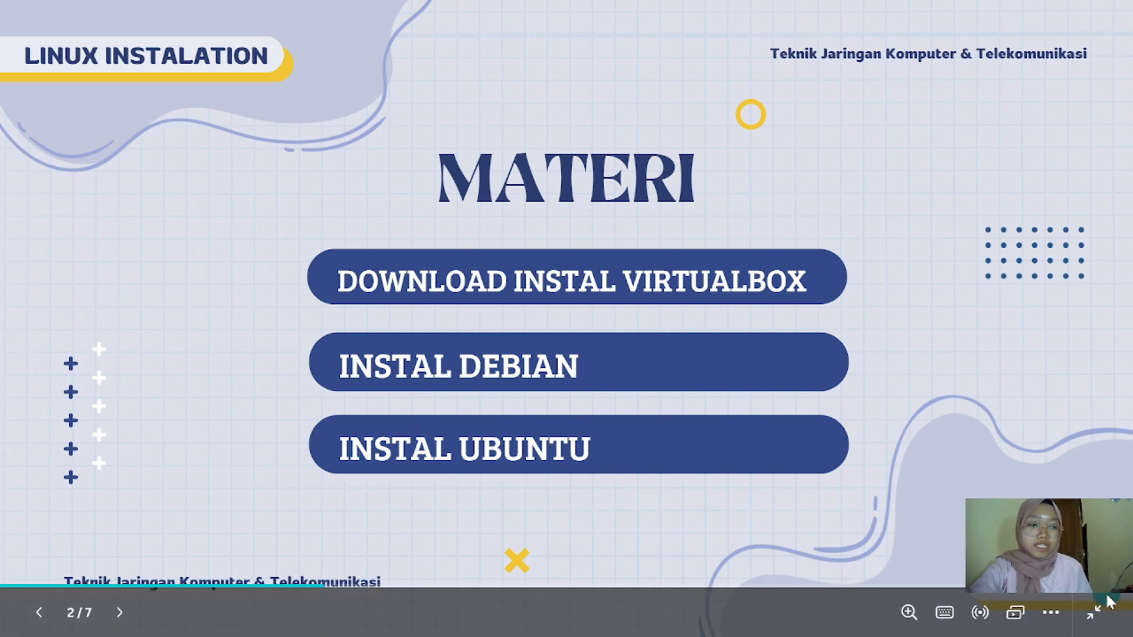
Exit Canva's full-screen slideshow and open a new Microsoft Edge window
{"action": "left_click", "coordinate": [1098, 613]}
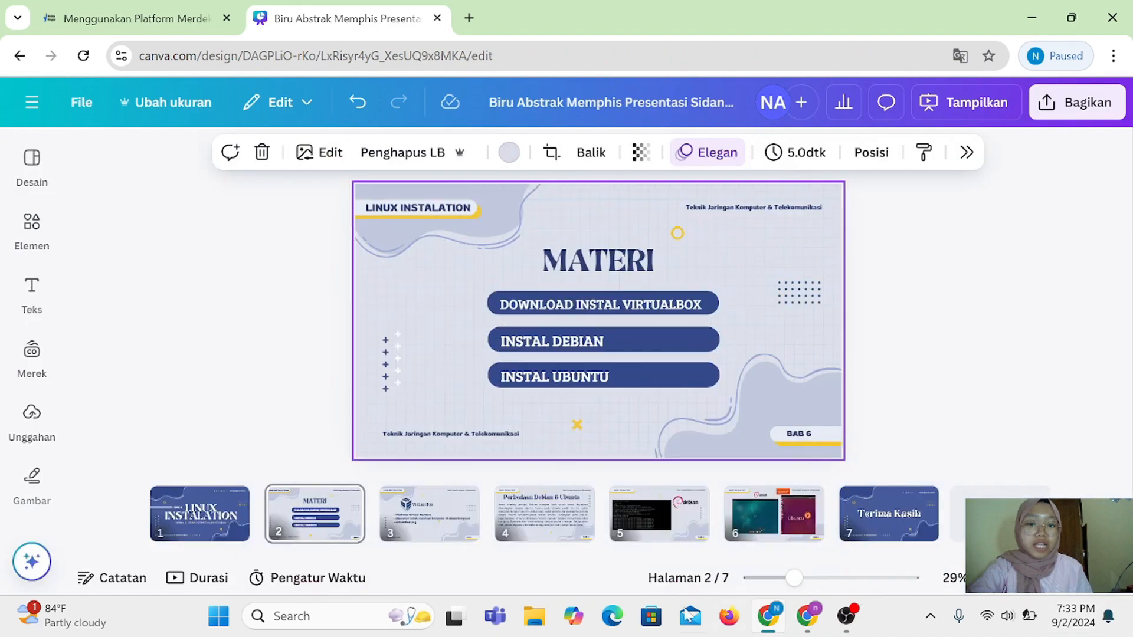
{"action": "left_click", "coordinate": [612, 616]}
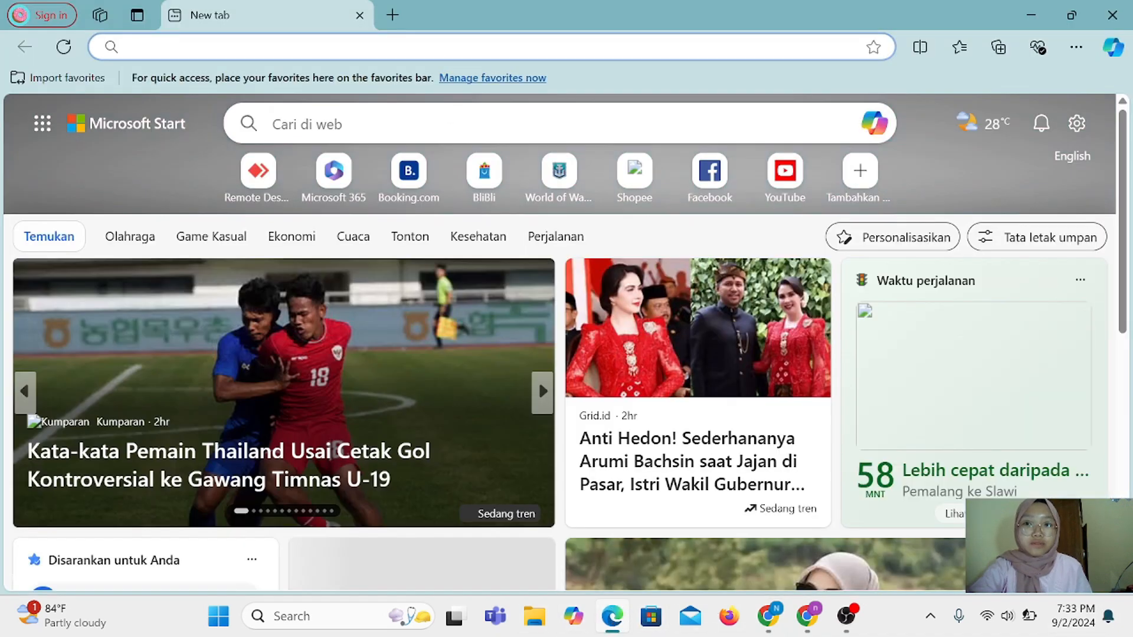
Search Bing for 'ubuntu release' and open the Ubuntu Releases site at releases.ubuntu.com
{"action": "left_click", "coordinate": [254, 47]}
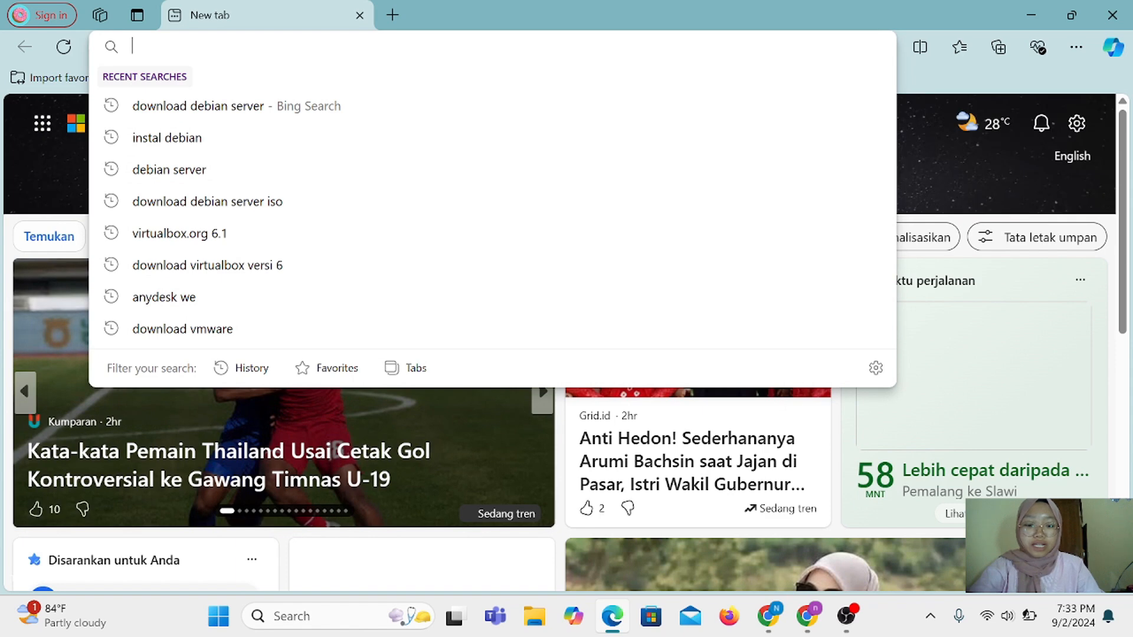
{"action": "type", "text": "ubuntu"}
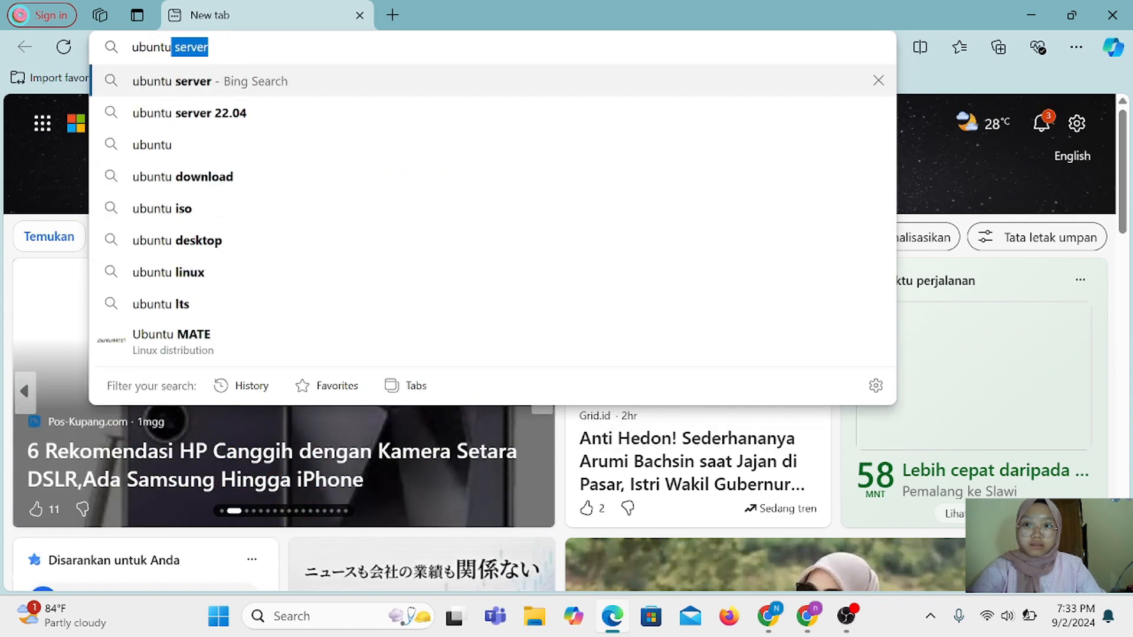
{"action": "type", "text": " reale"}
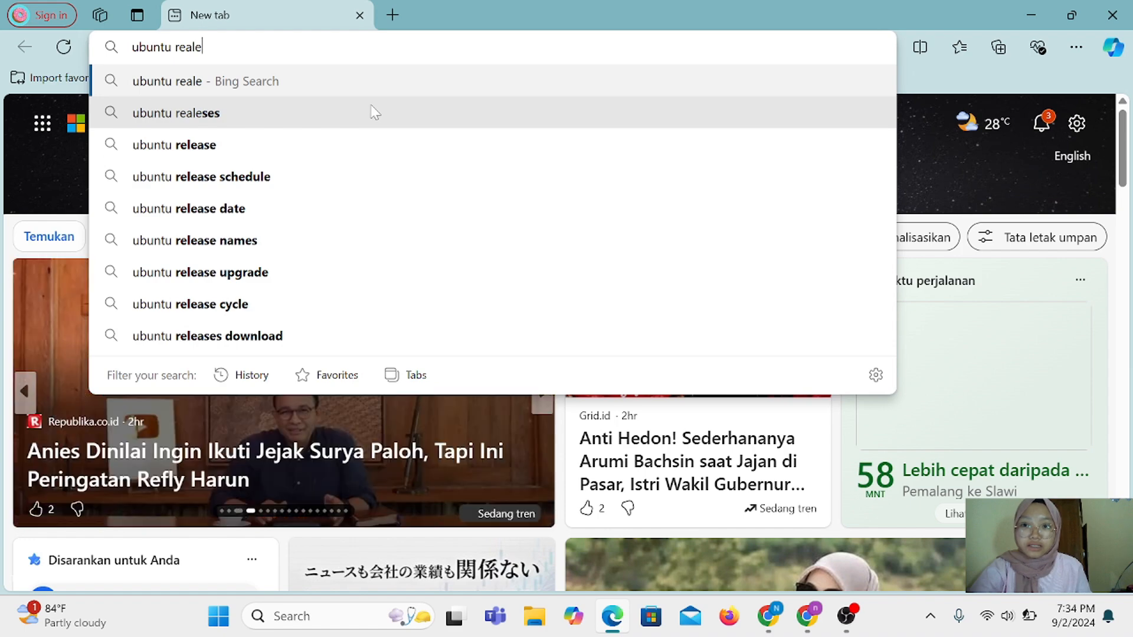
{"action": "left_click", "coordinate": [342, 152]}
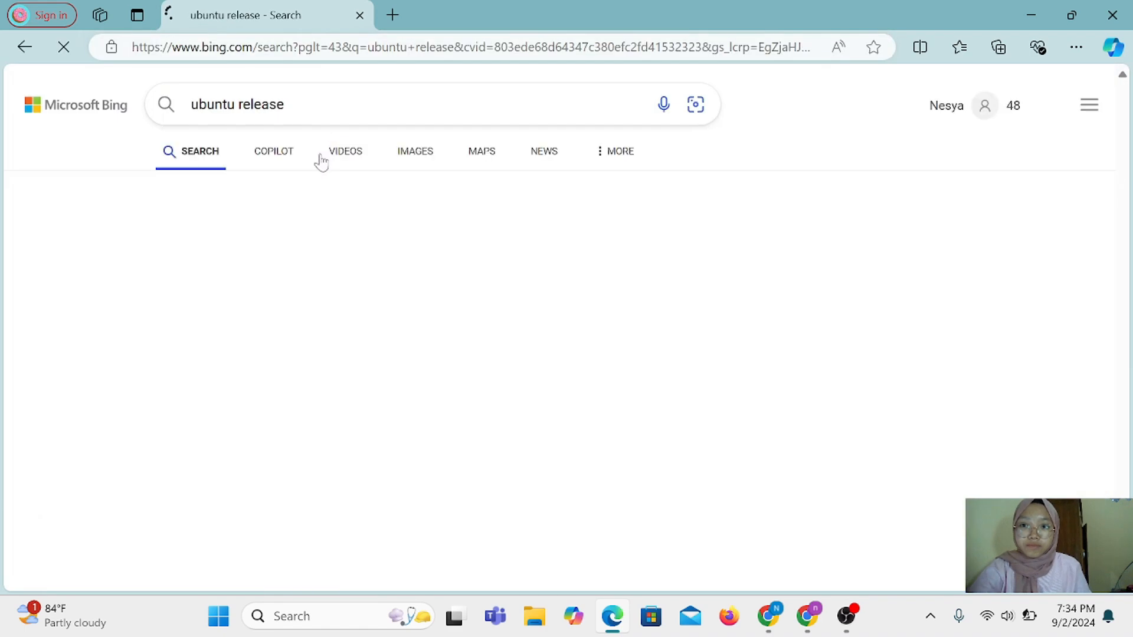
{"action": "scroll", "coordinate": [253, 284], "scroll_direction": "down", "scroll_amount": 3}
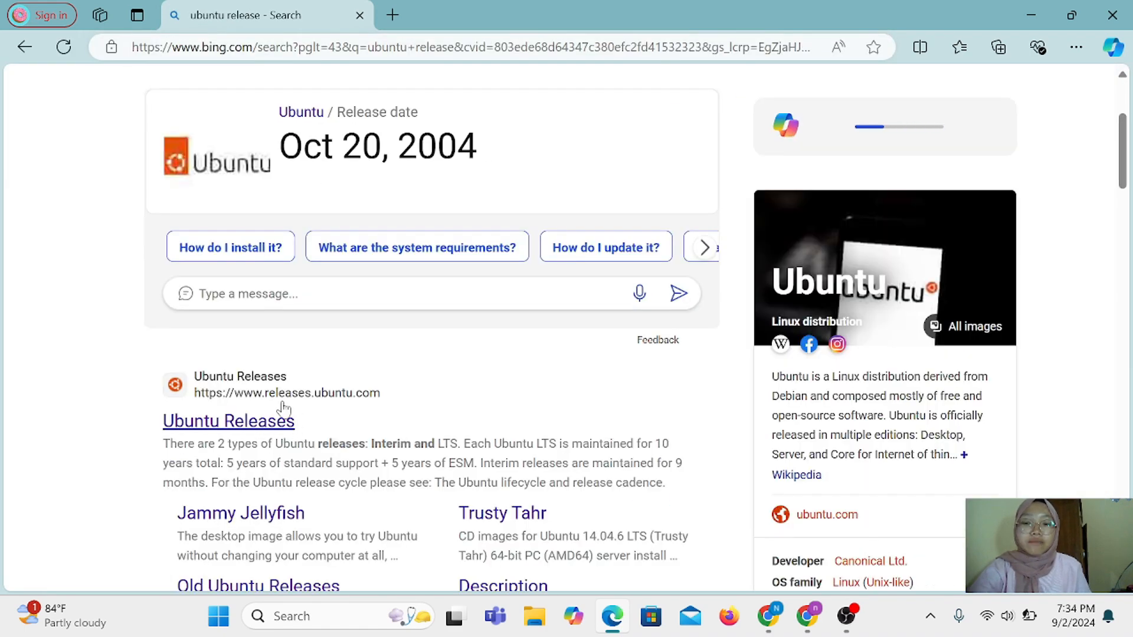
{"action": "left_click", "coordinate": [250, 431]}
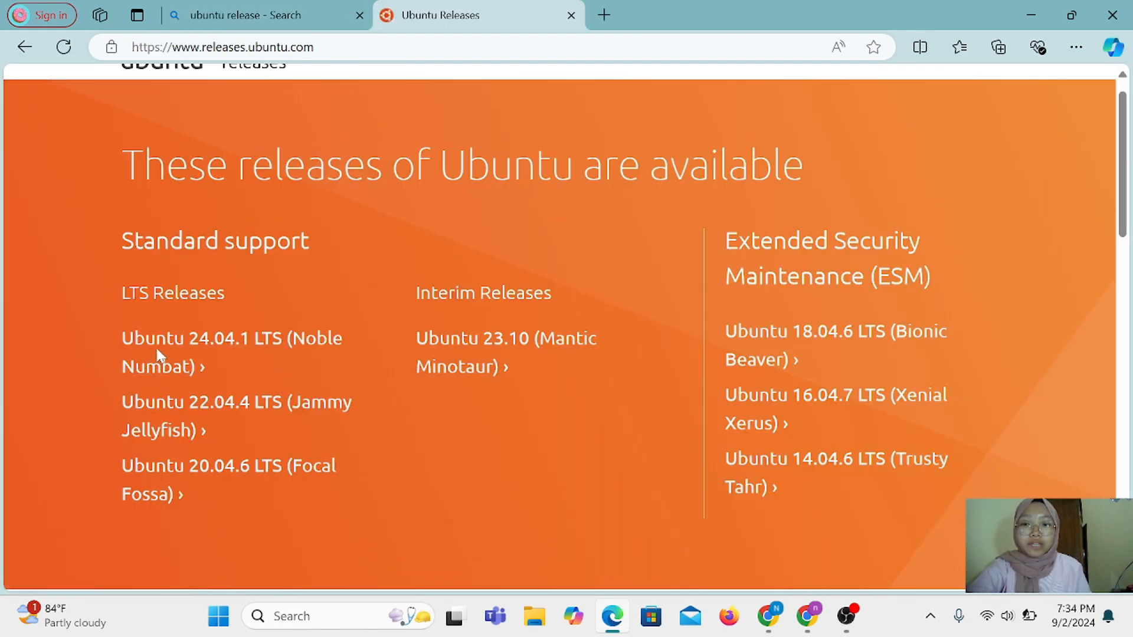
Open the Ubuntu 24.04.1 LTS Noble Numbat release page and scroll to its downloads
{"action": "left_click", "coordinate": [201, 347]}
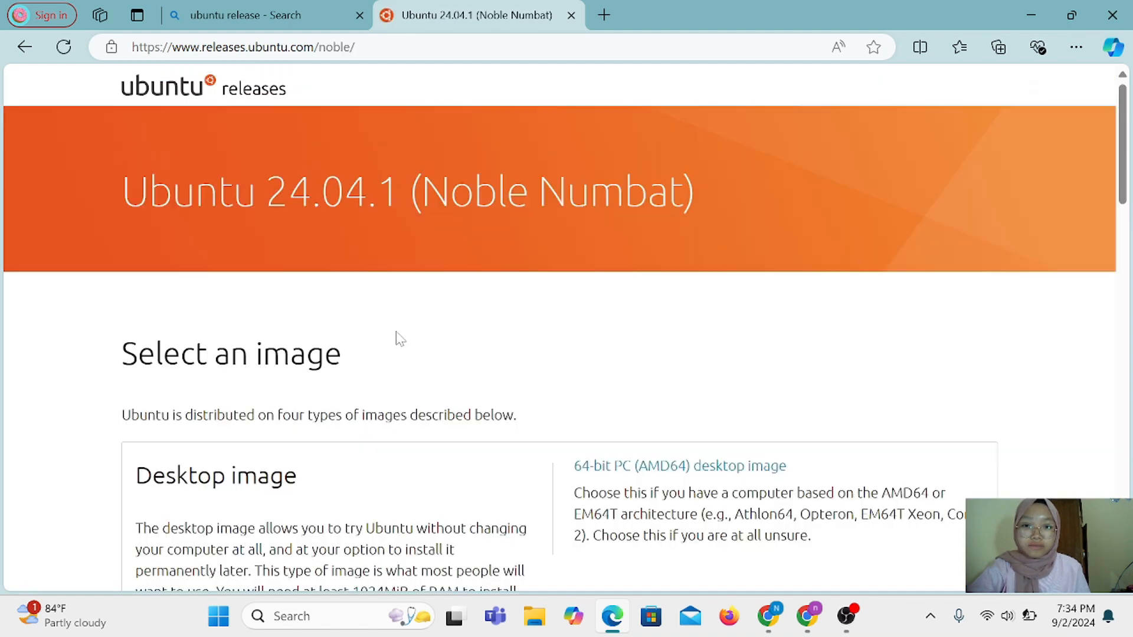
{"action": "scroll", "coordinate": [451, 403], "scroll_direction": "down", "scroll_amount": 3}
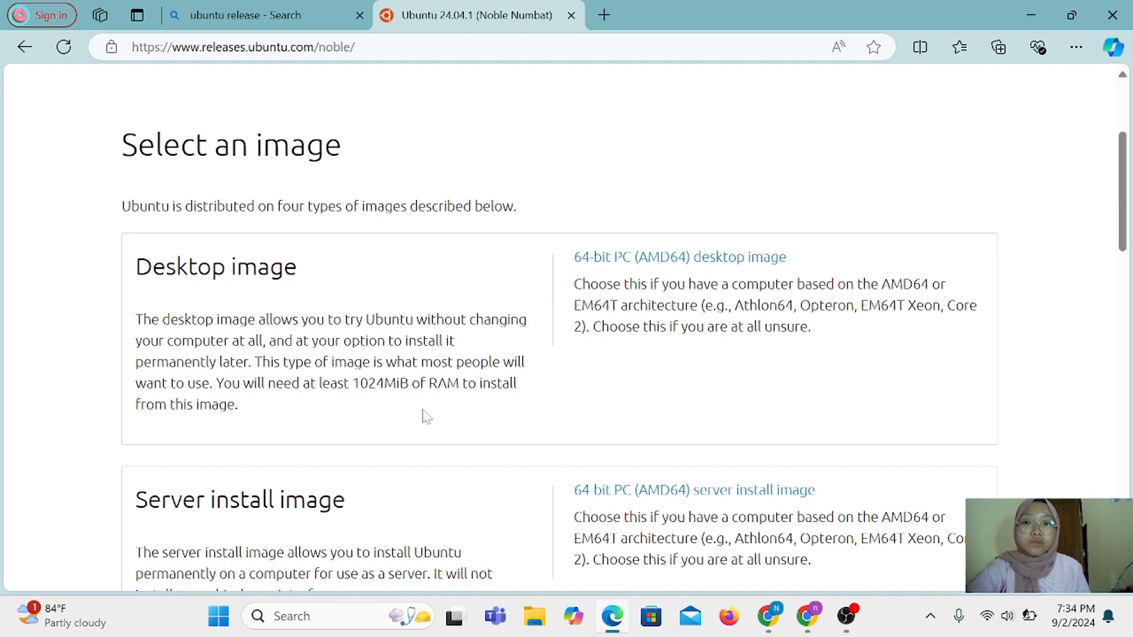
{"action": "scroll", "coordinate": [413, 430], "scroll_direction": "down", "scroll_amount": 1}
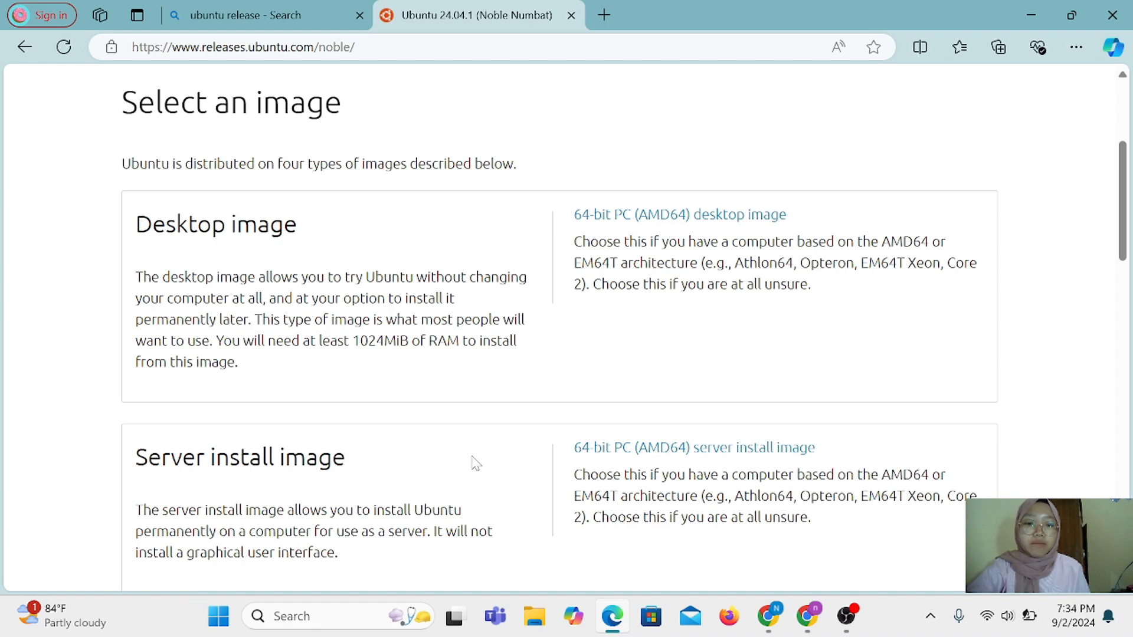
Start the 64-bit server install image download, then cancel it
{"action": "left_click", "coordinate": [647, 452]}
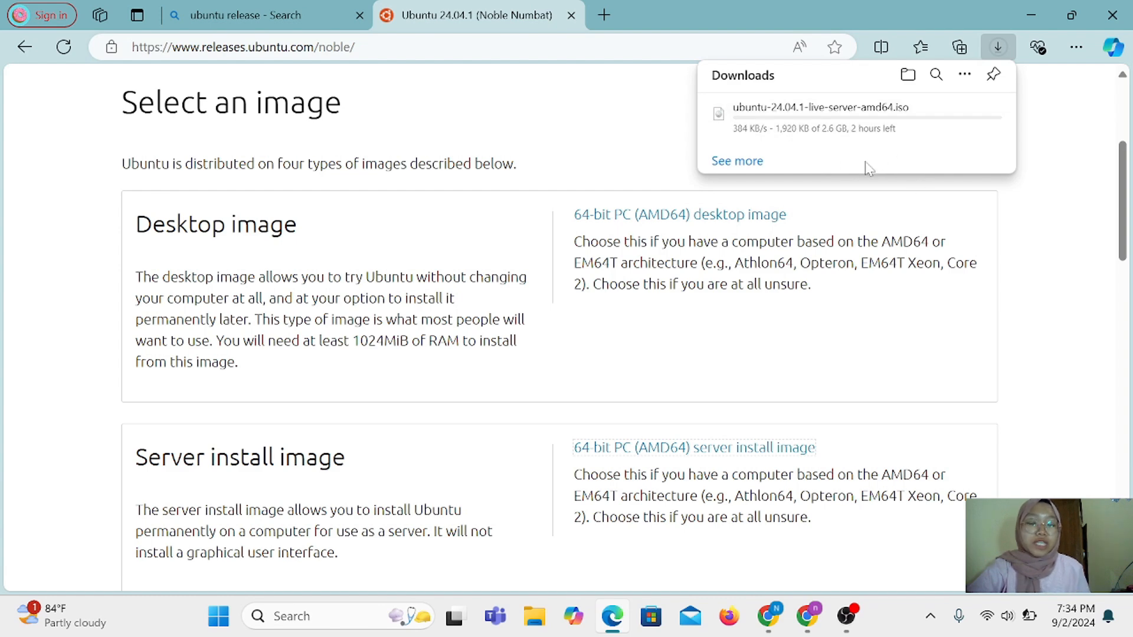
{"action": "mouse_move", "coordinate": [931, 125]}
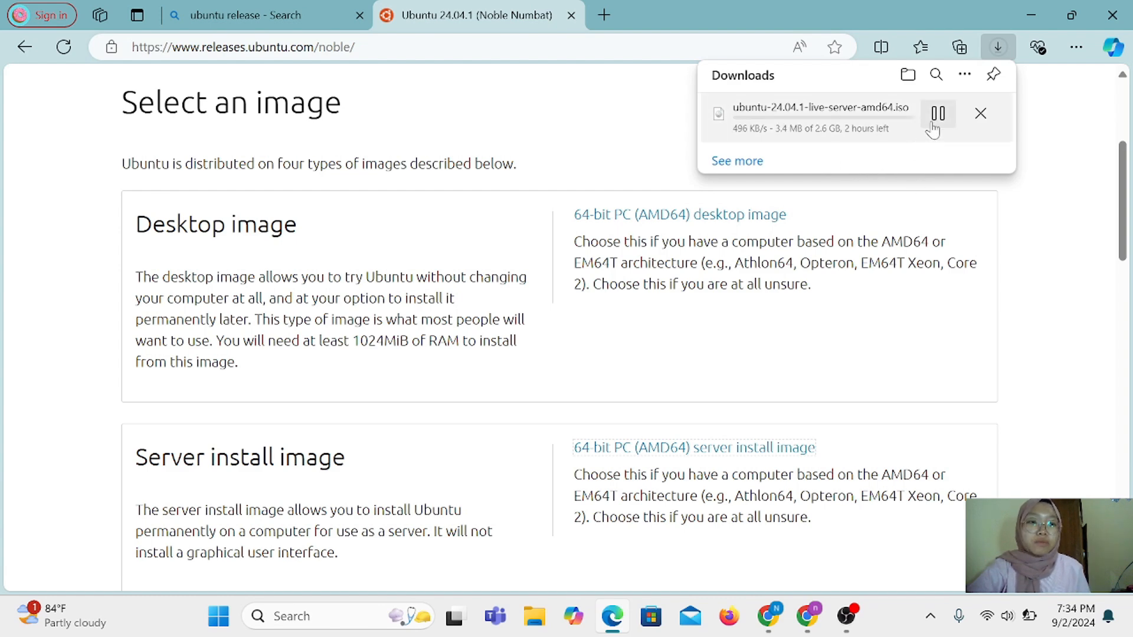
{"action": "left_click", "coordinate": [980, 113]}
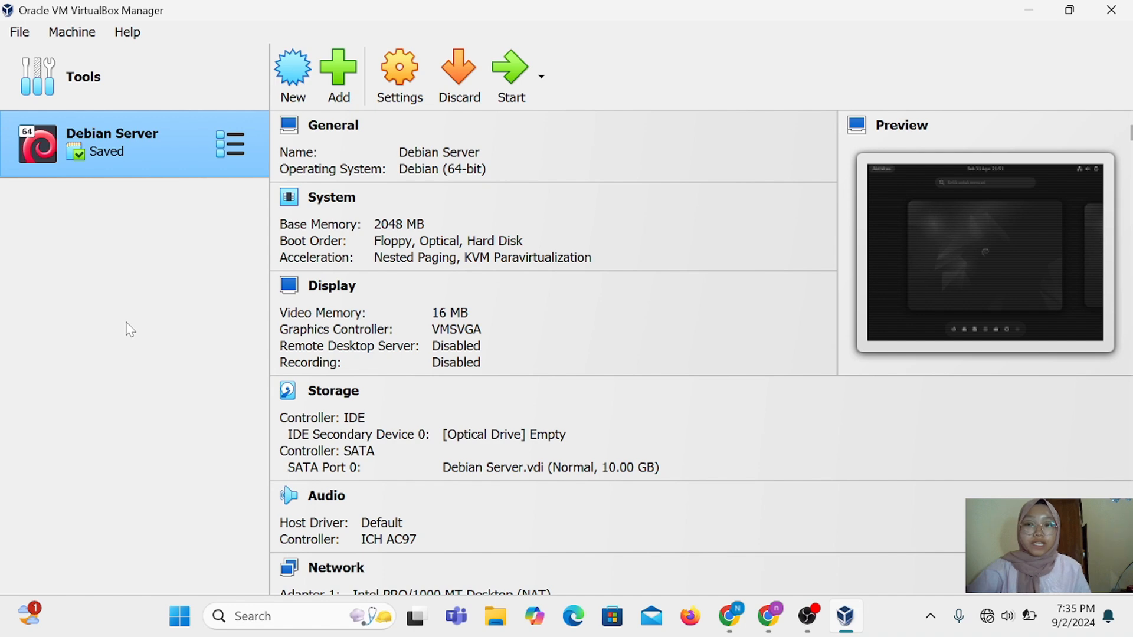
Create the 'Ubuntu Server' VM: Ubuntu 64-bit, 2048 MB memory, 20 GB virtual disk
{"action": "left_click", "coordinate": [141, 93]}
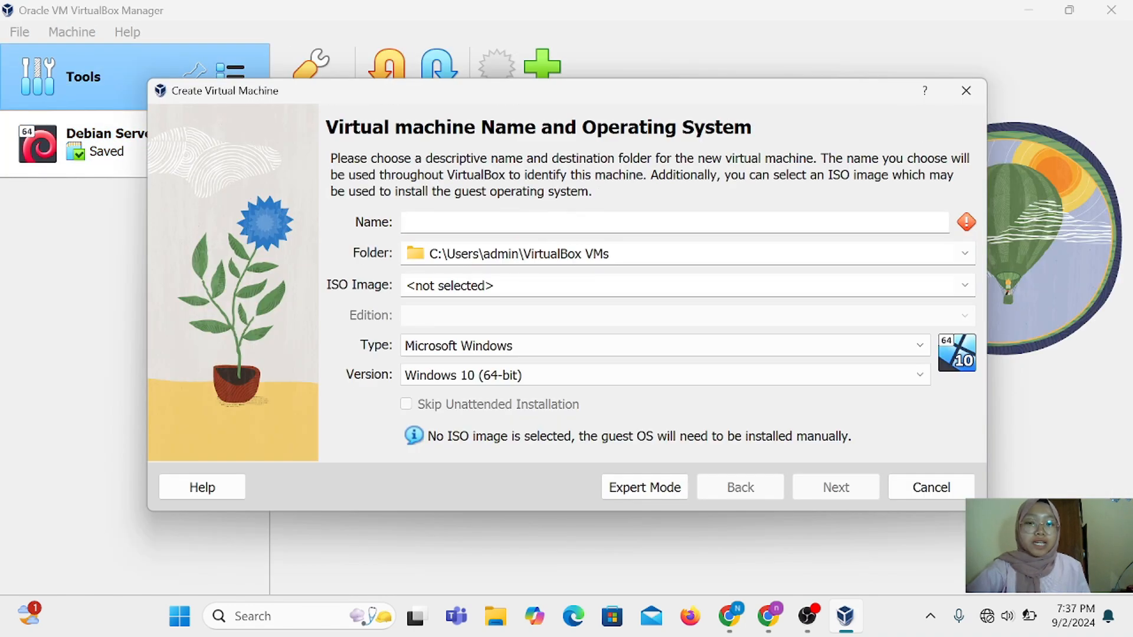
{"action": "type", "text": "U"}
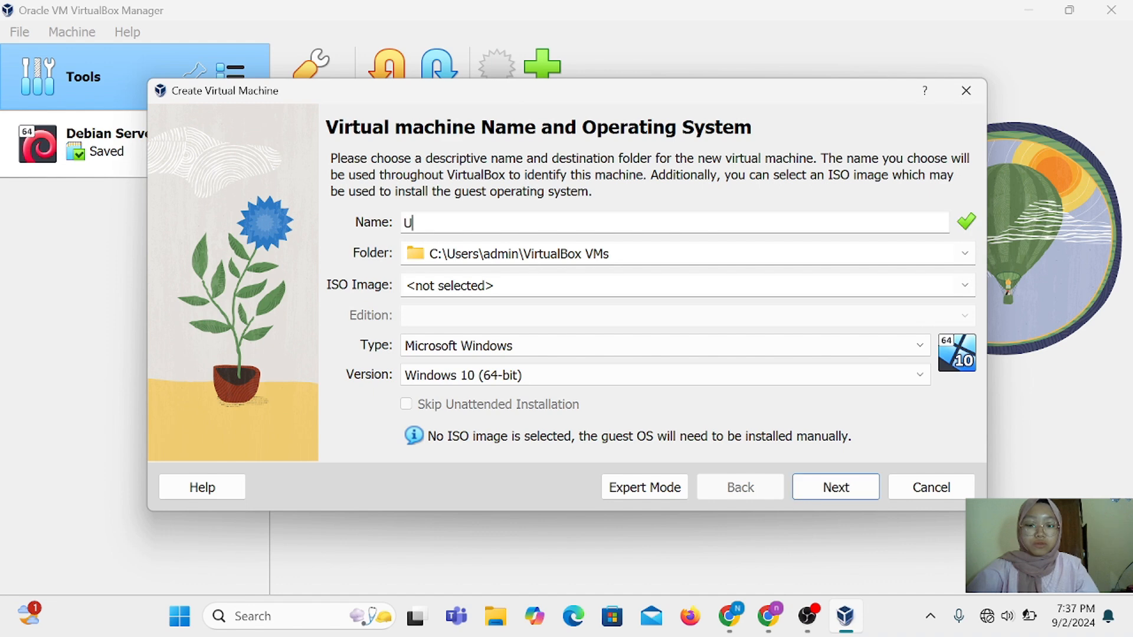
{"action": "type", "text": "buntu Server"}
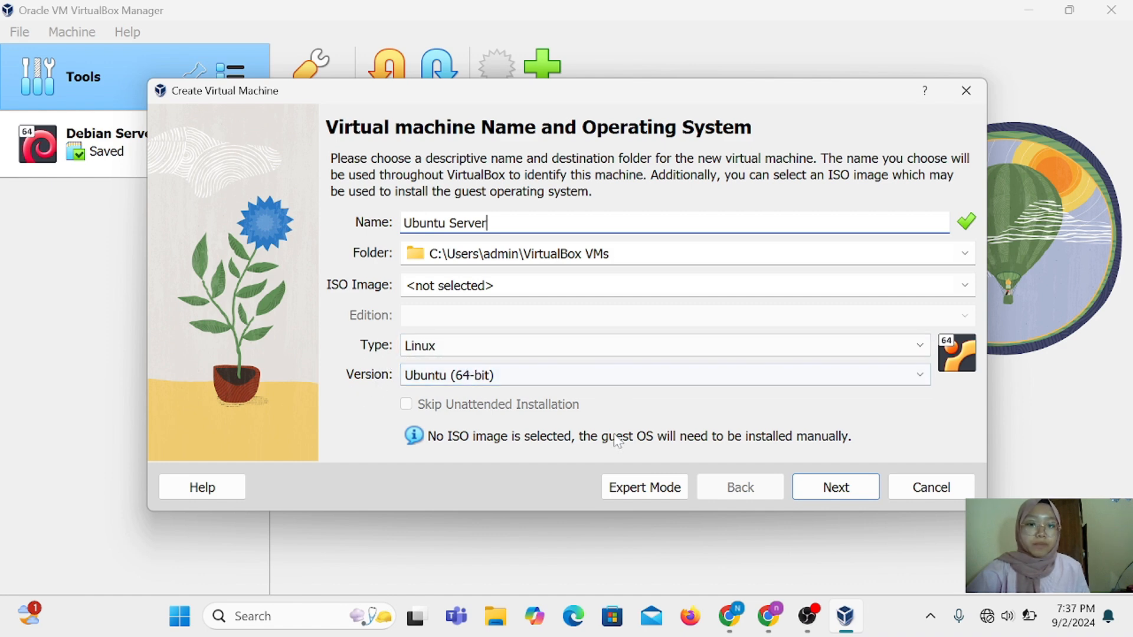
{"action": "left_click", "coordinate": [853, 489]}
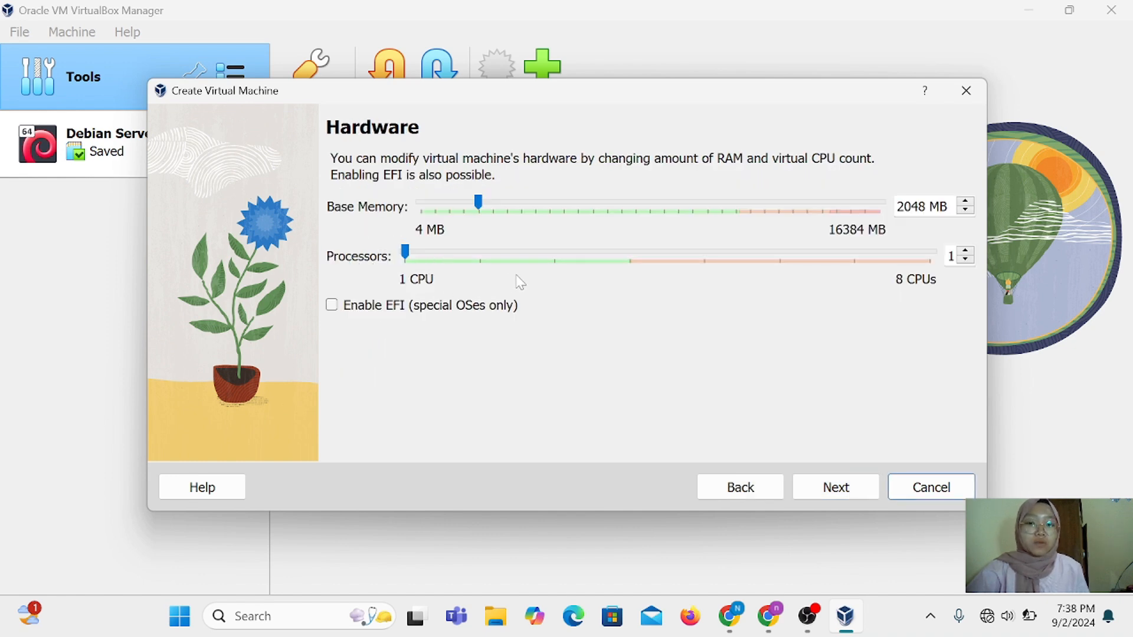
{"action": "key", "text": "Return"}
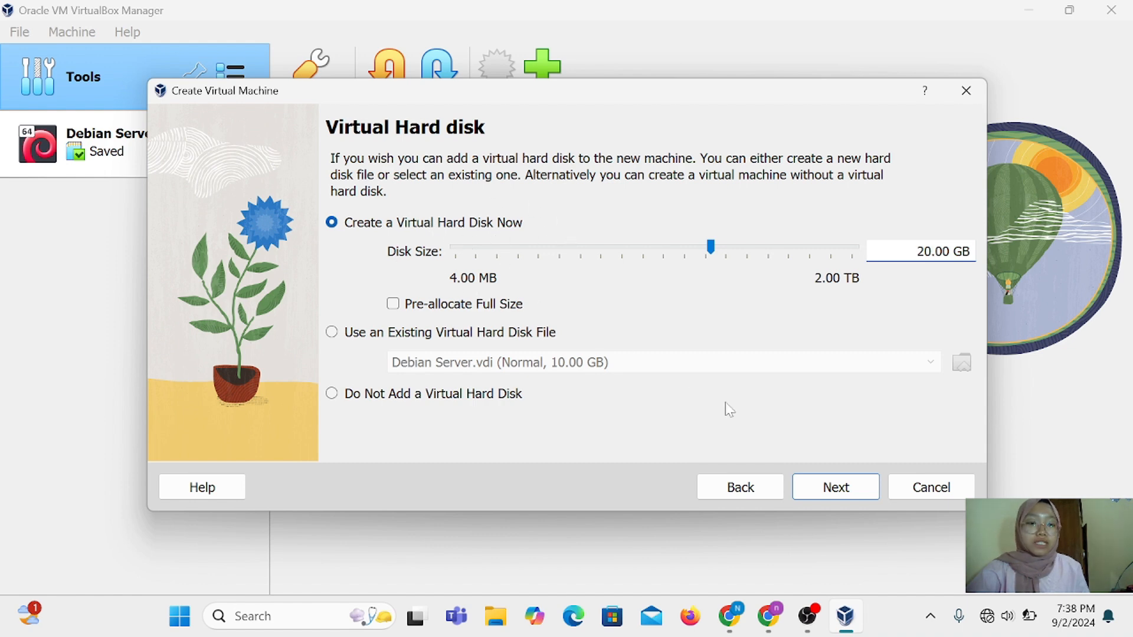
{"action": "left_click", "coordinate": [843, 491]}
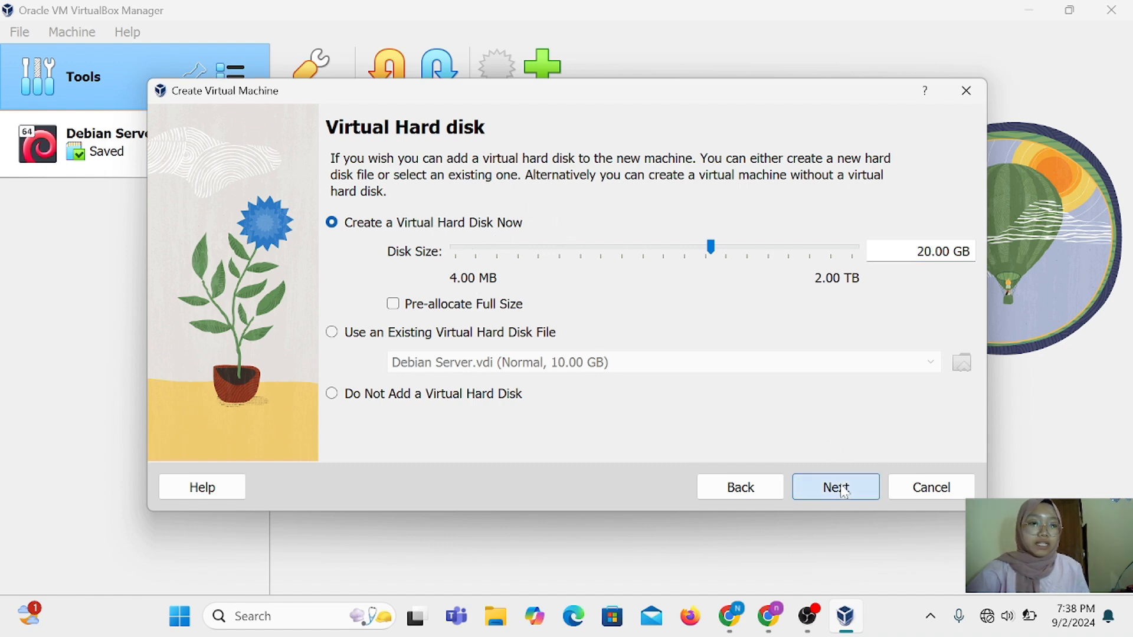
{"action": "left_click", "coordinate": [844, 491]}
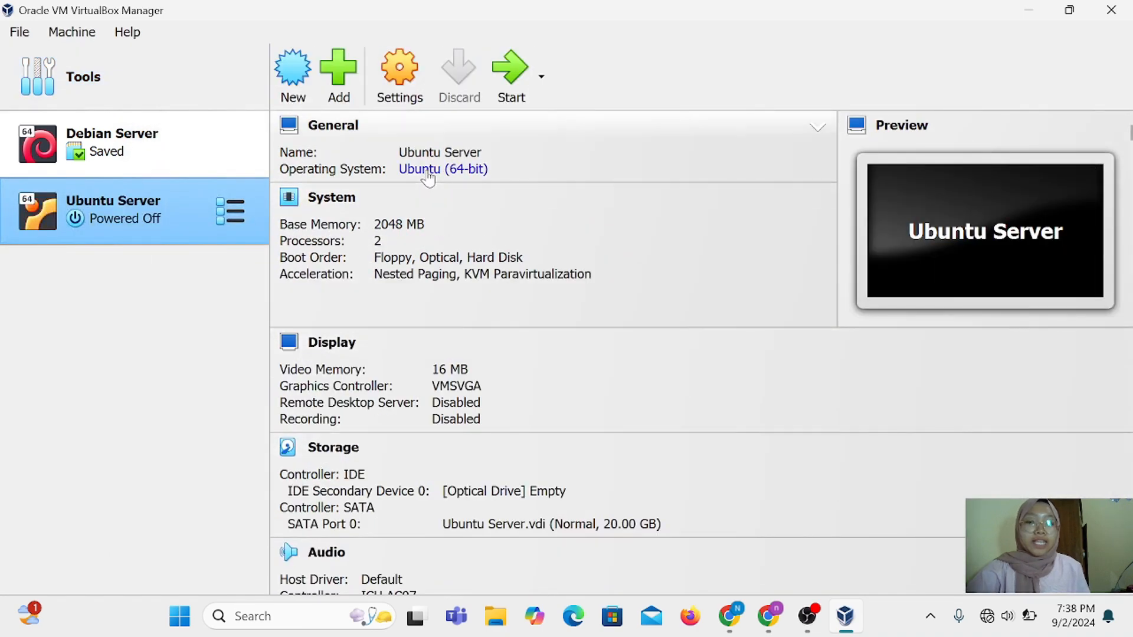
Load ubuntu-22.04.4-live-server-amd64.iso into Ubuntu Server's empty IDE optical drive and save the settings
{"action": "left_click", "coordinate": [407, 91]}
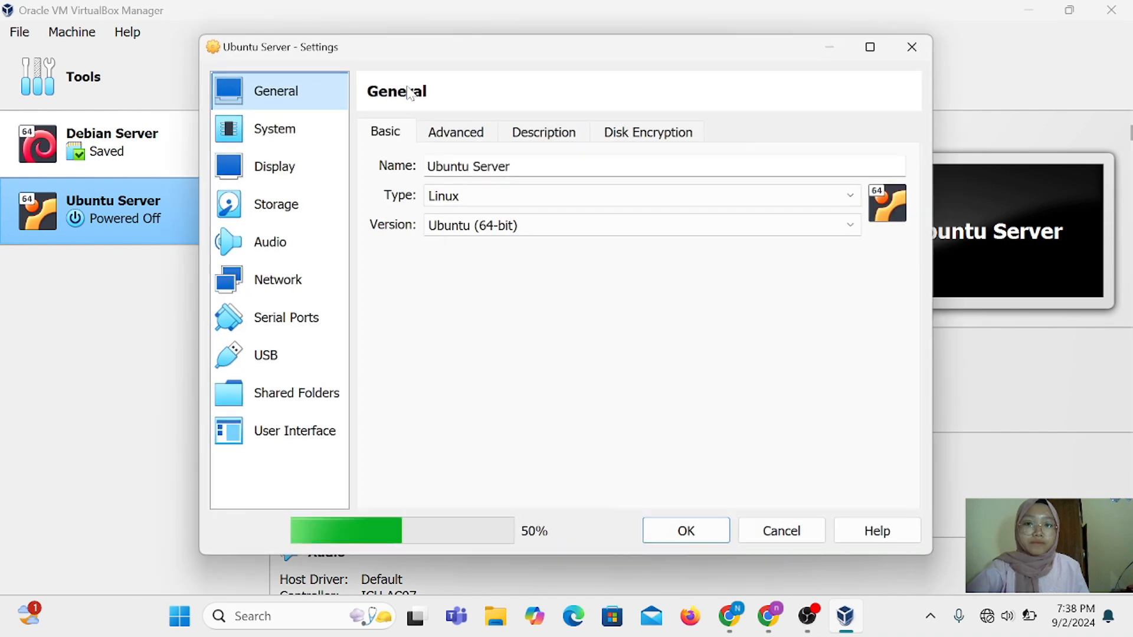
{"action": "left_click", "coordinate": [287, 206]}
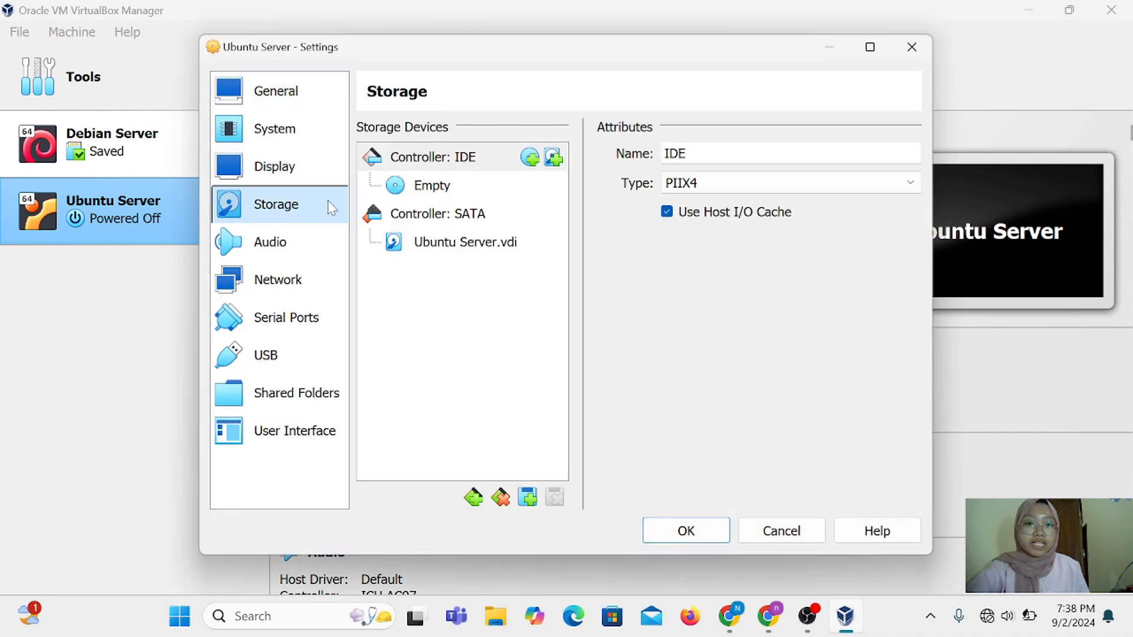
{"action": "left_click", "coordinate": [494, 185]}
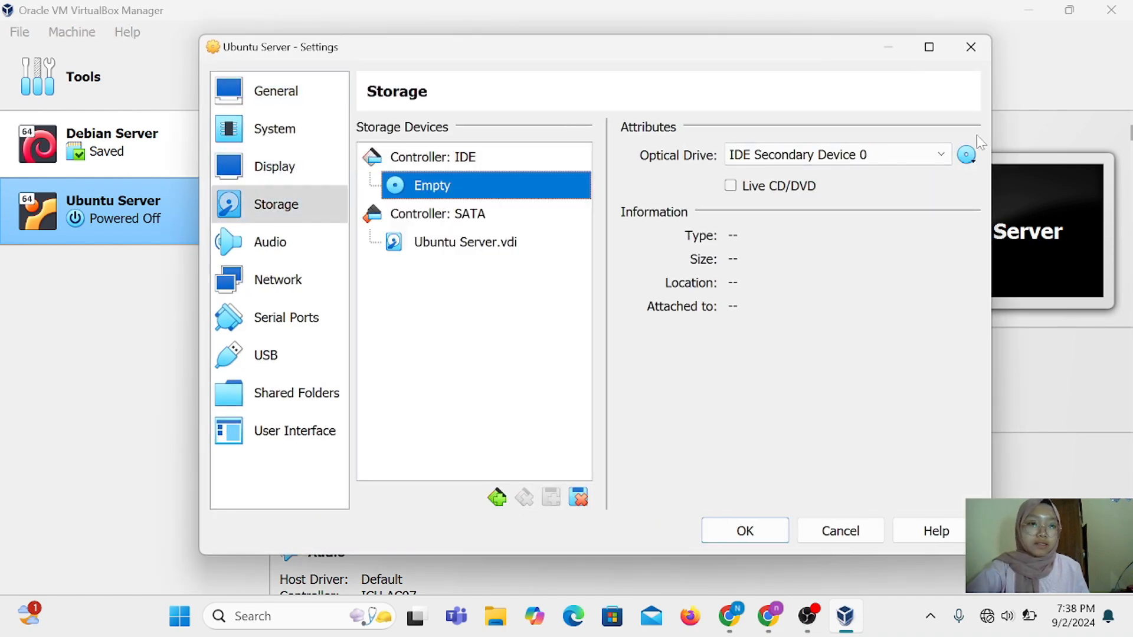
{"action": "left_click", "coordinate": [967, 156]}
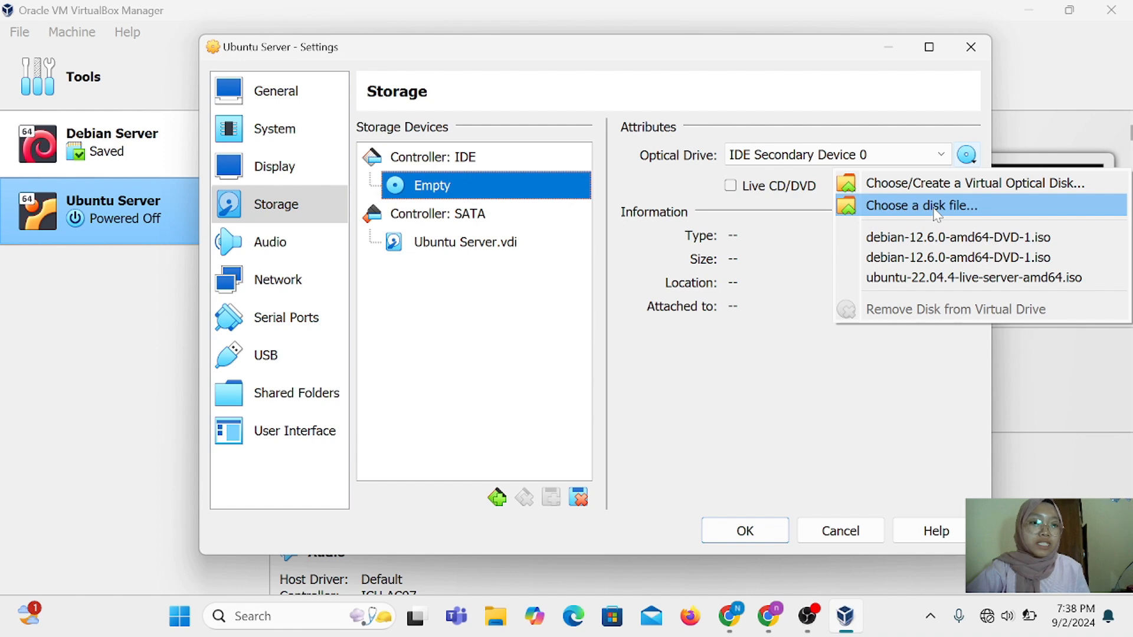
{"action": "left_click", "coordinate": [936, 208]}
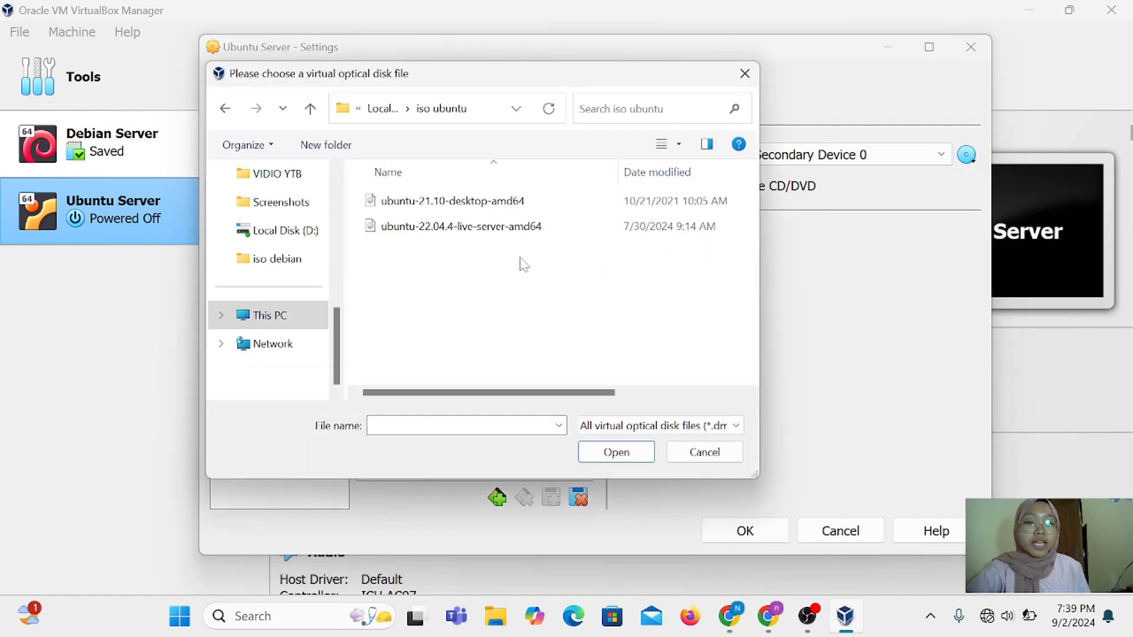
{"action": "left_click", "coordinate": [464, 235]}
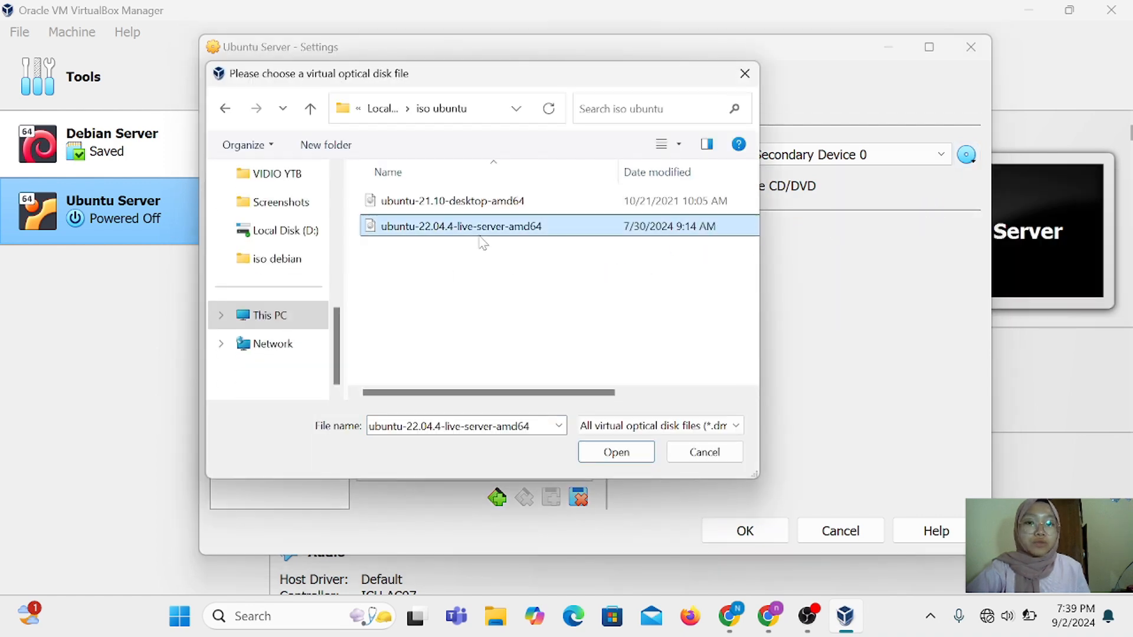
{"action": "left_click", "coordinate": [617, 453]}
{"action": "left_click", "coordinate": [765, 534]}
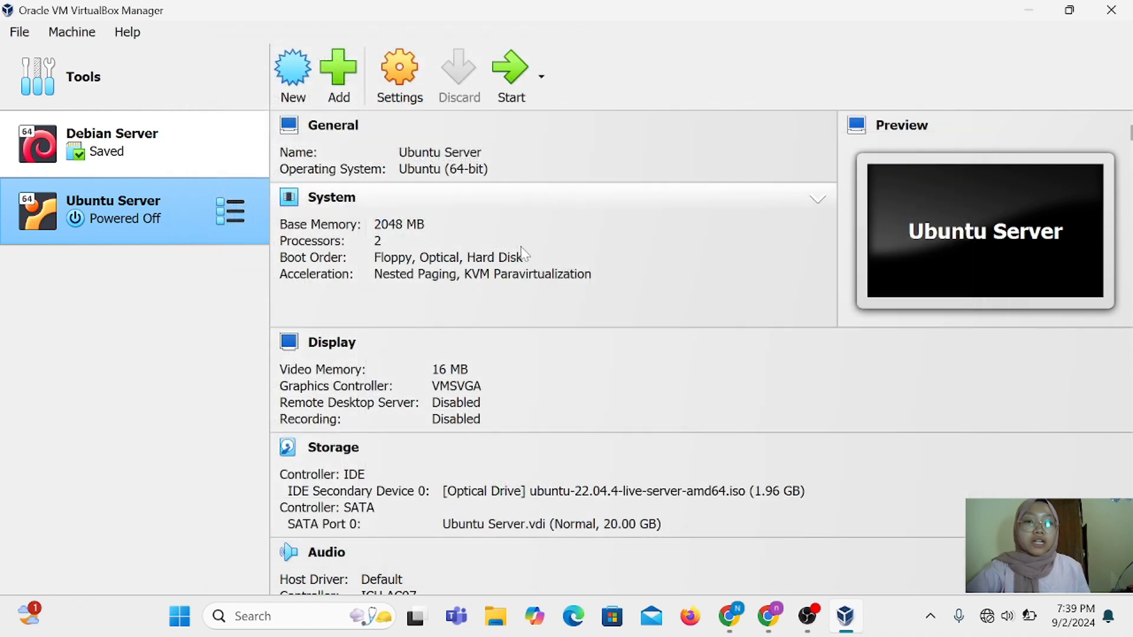
Boot Ubuntu Server and accept the installer language, English (US) keyboard and install type
{"action": "left_click", "coordinate": [501, 100]}
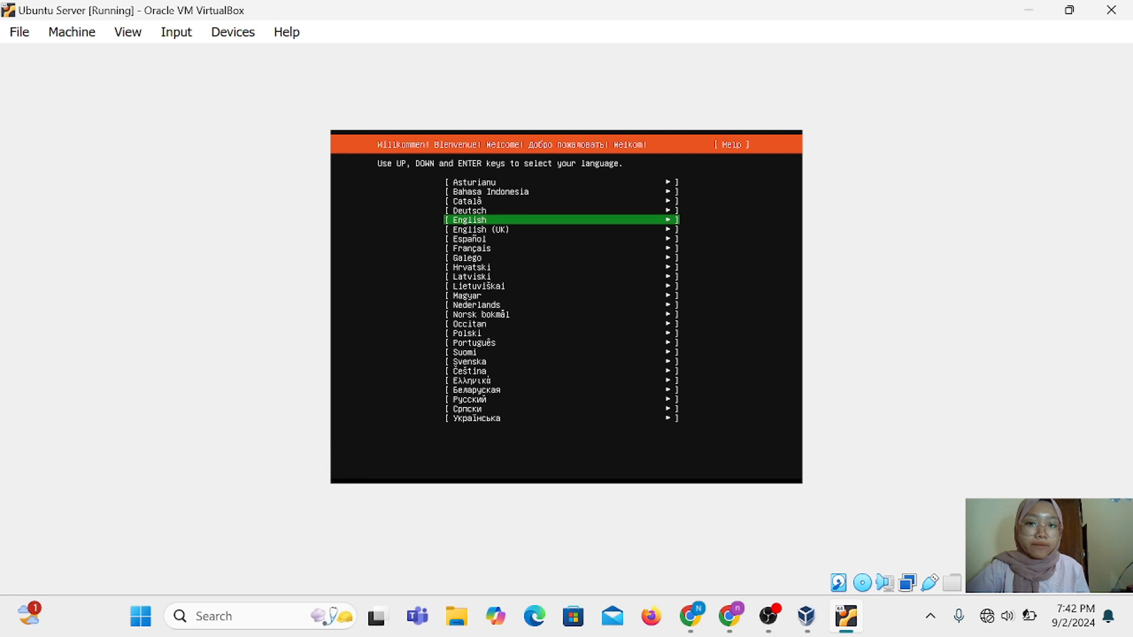
{"action": "key", "text": "Up"}
{"action": "key", "text": "Up"}
{"action": "key", "text": "Up"}
{"action": "key", "text": "Return"}
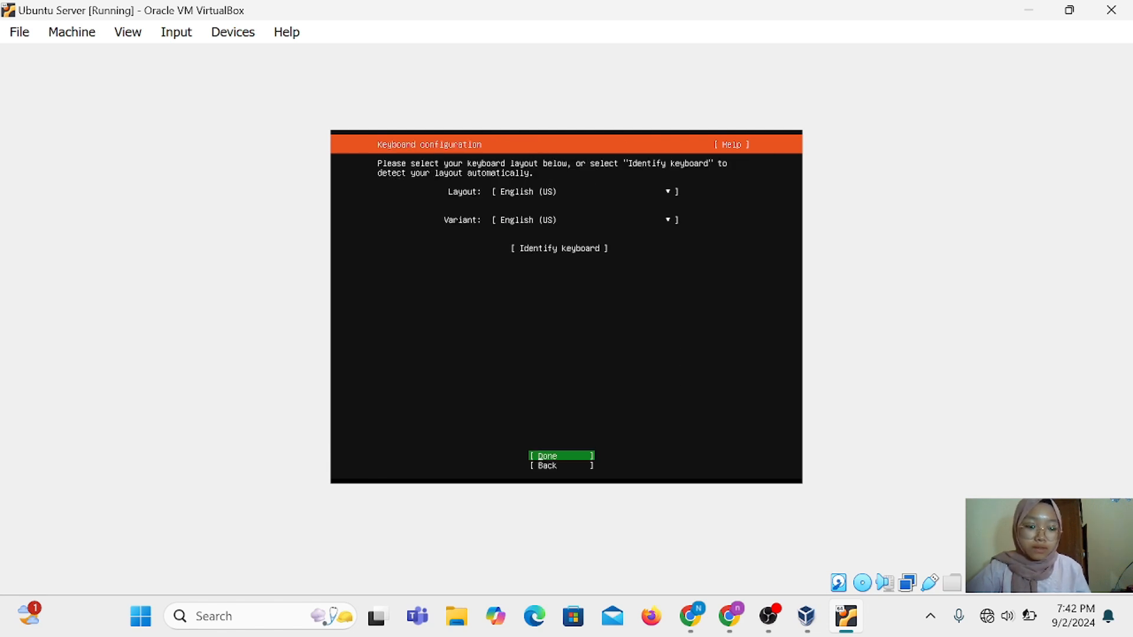
{"action": "key", "text": "Return"}
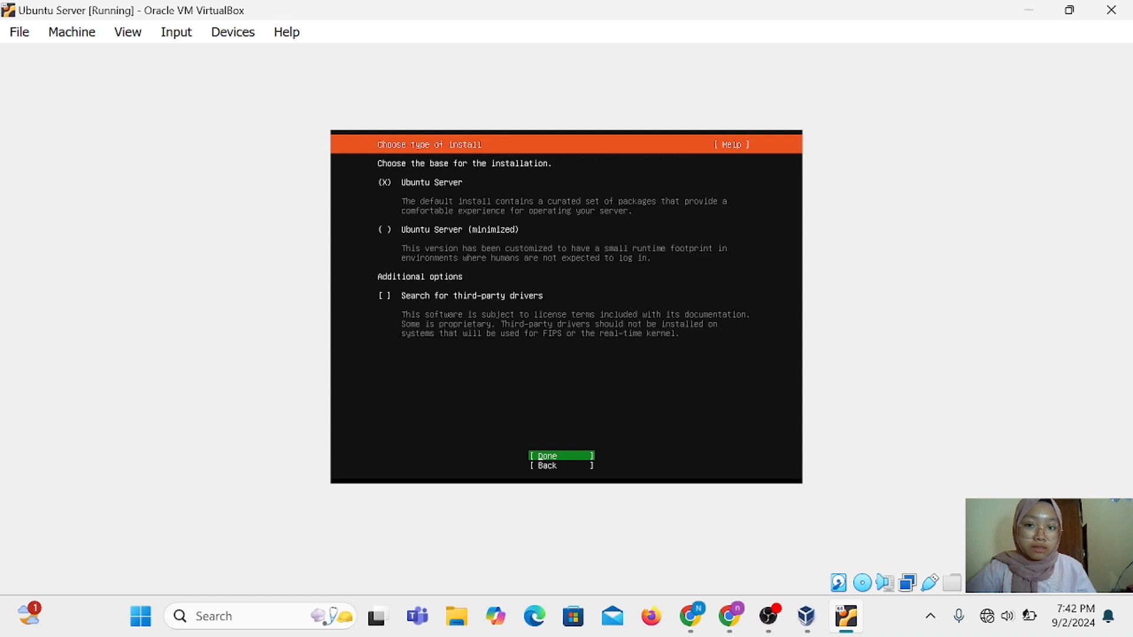
{"action": "key", "text": "Return"}
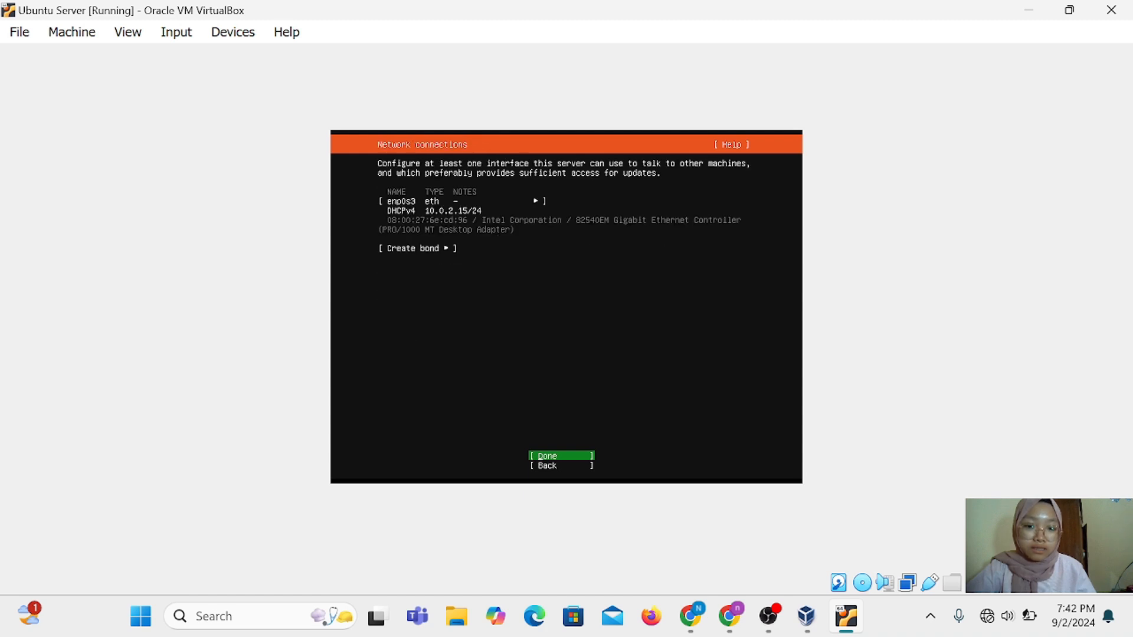
Keep the default network, leave the proxy blank, and continue past the archive mirror check
{"action": "key", "text": "Return"}
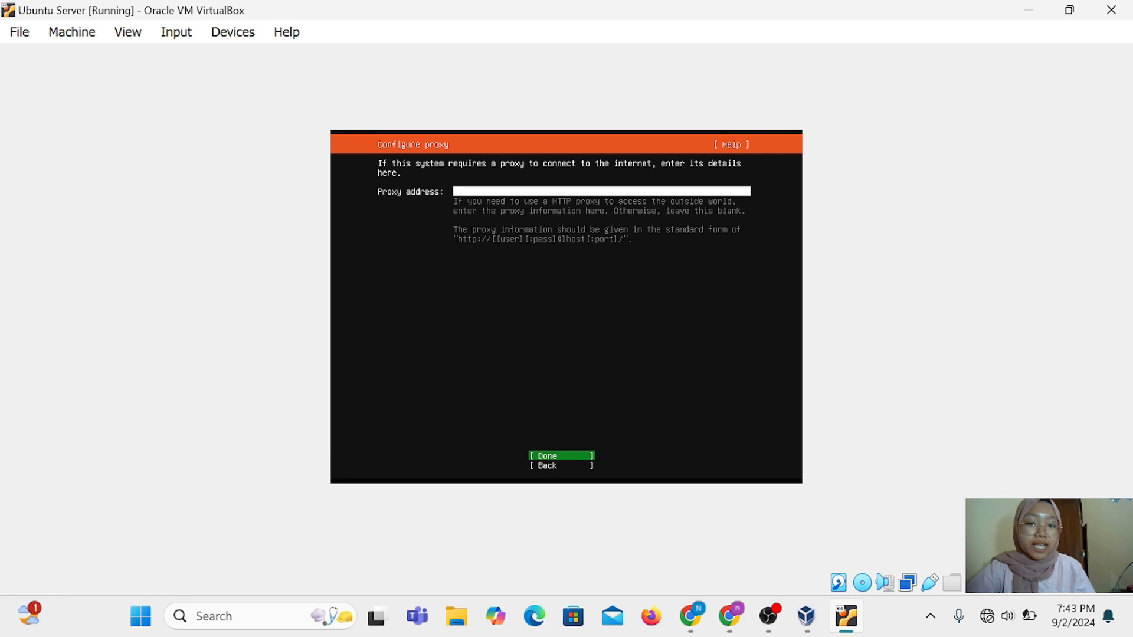
{"action": "key", "text": "Return"}
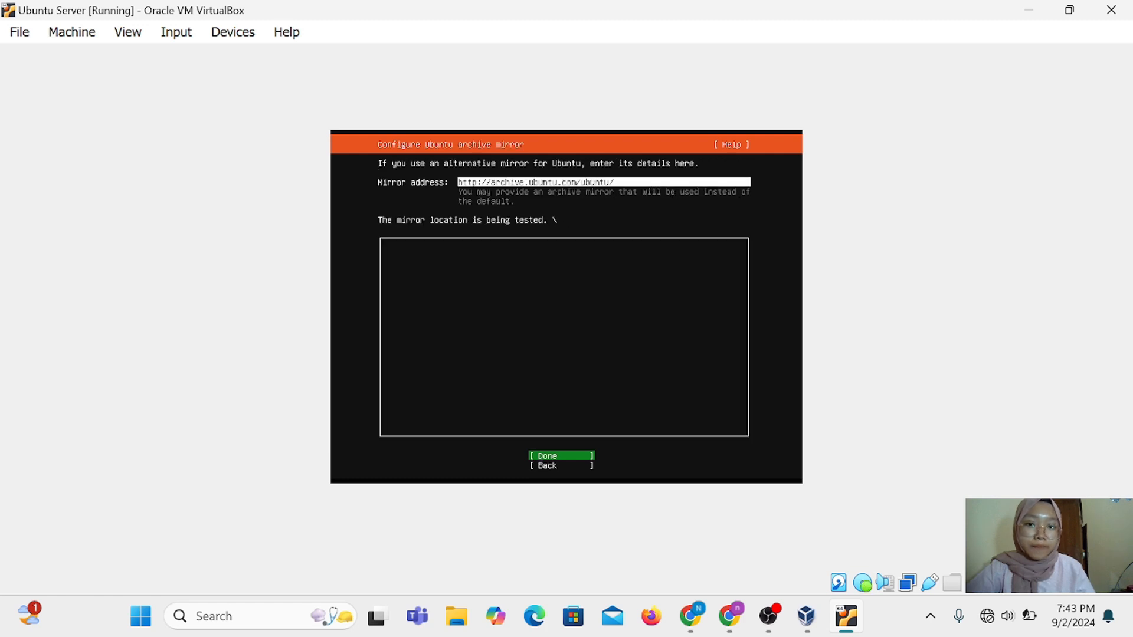
{"action": "key", "text": "Return"}
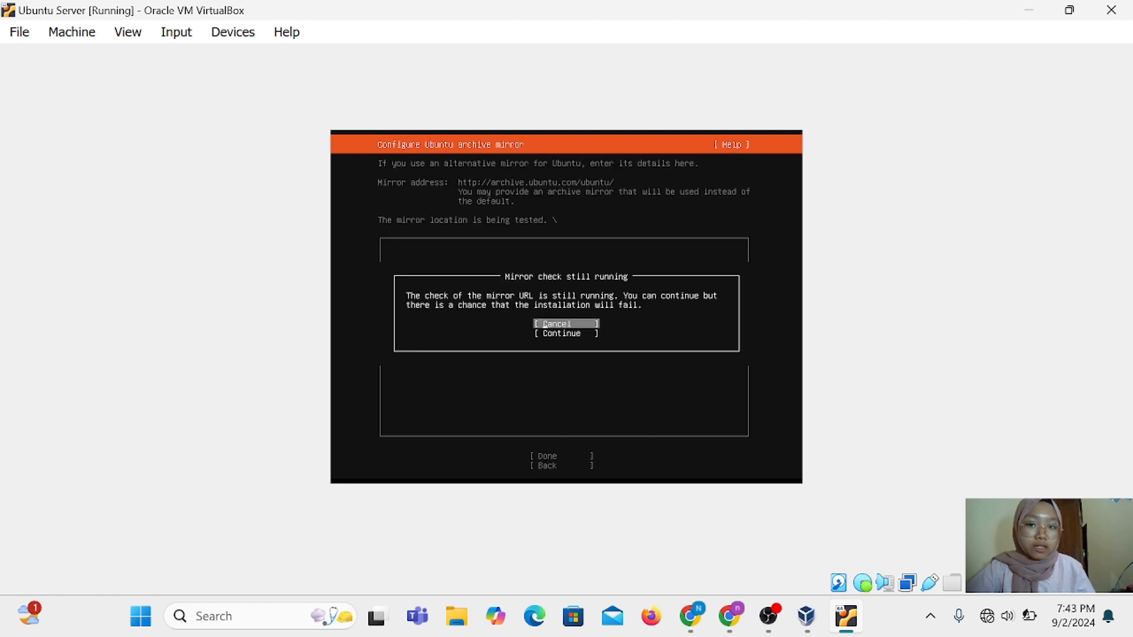
{"action": "key", "text": "Down"}
{"action": "key", "text": "Return"}
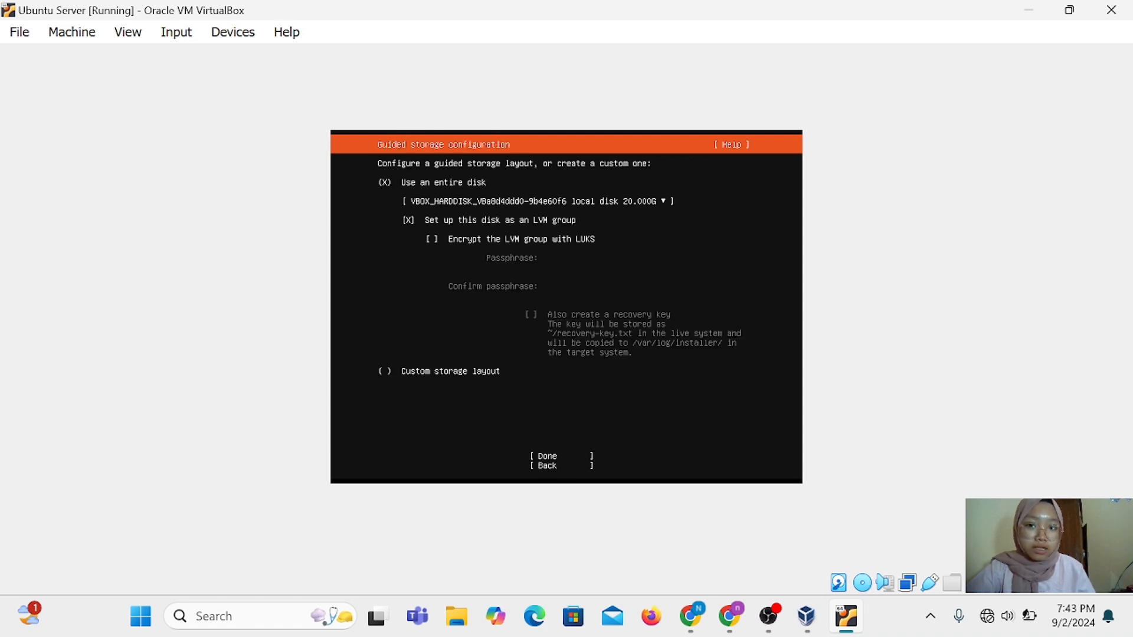
Accept guided whole-disk LVM storage and confirm formatting the disk to start installing
{"action": "left_click", "coordinate": [560, 456]}
{"action": "key", "text": "Return"}
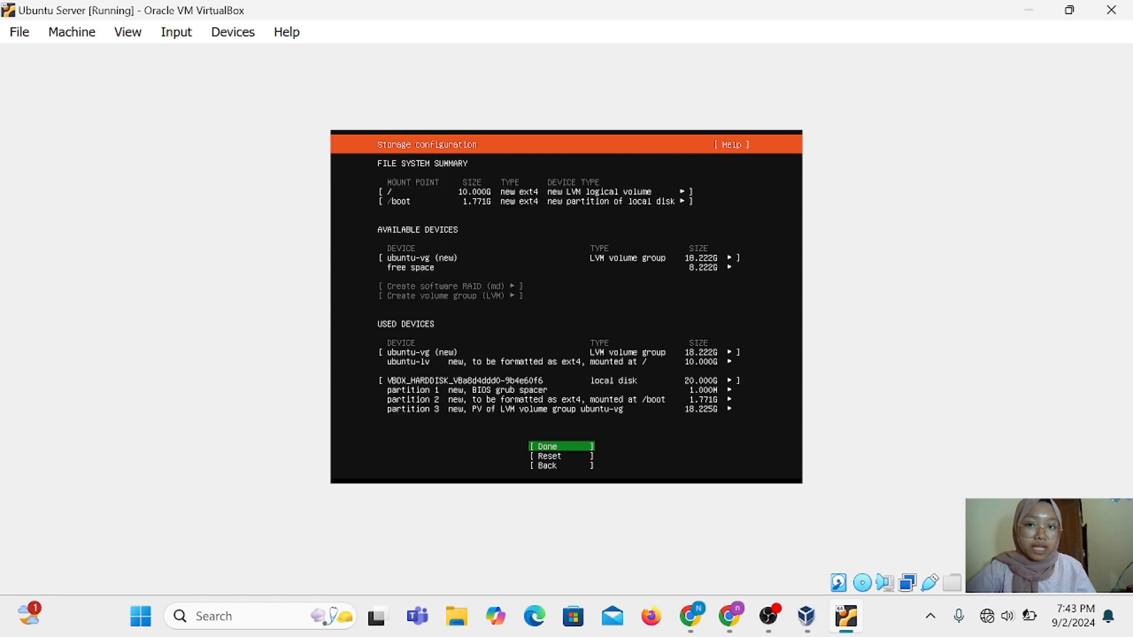
{"action": "key", "text": "Return"}
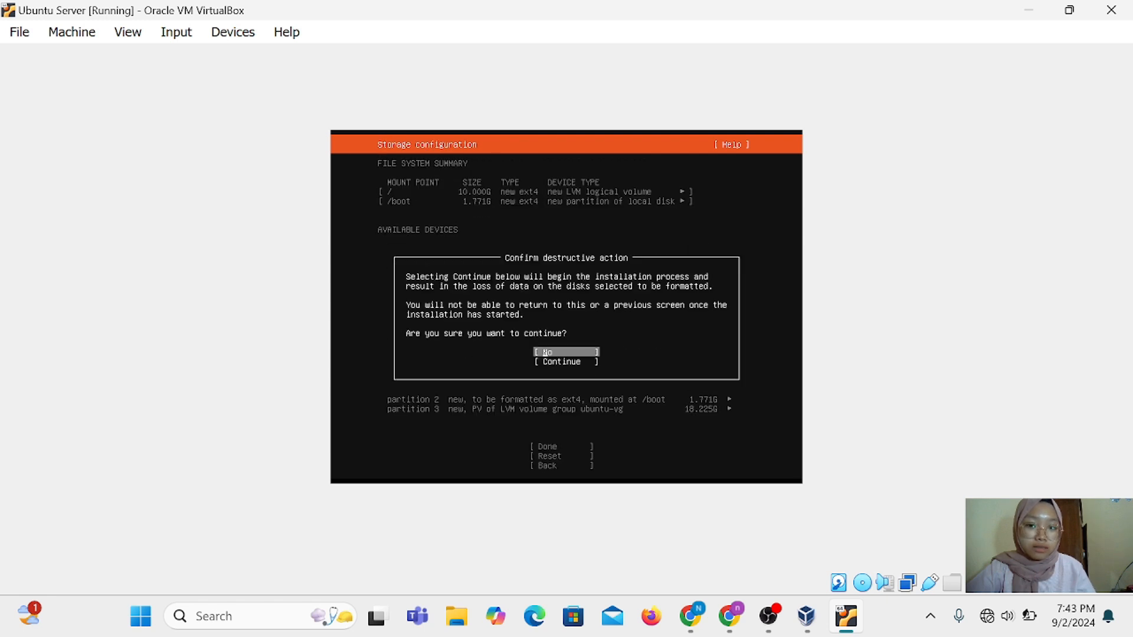
{"action": "key", "text": "Down"}
{"action": "key", "text": "Return"}
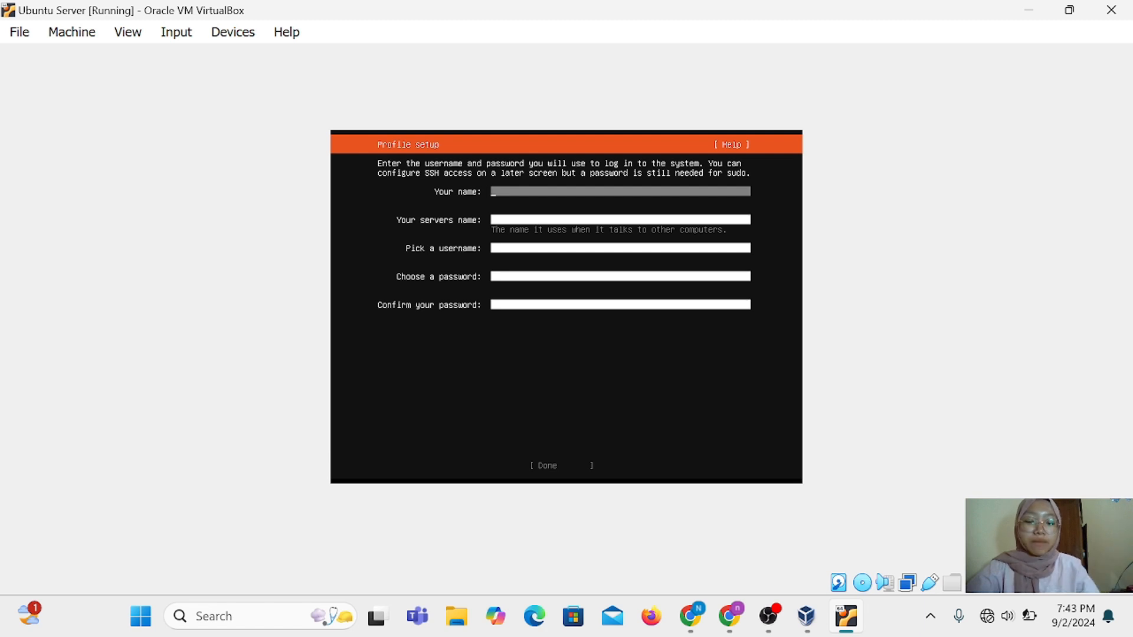
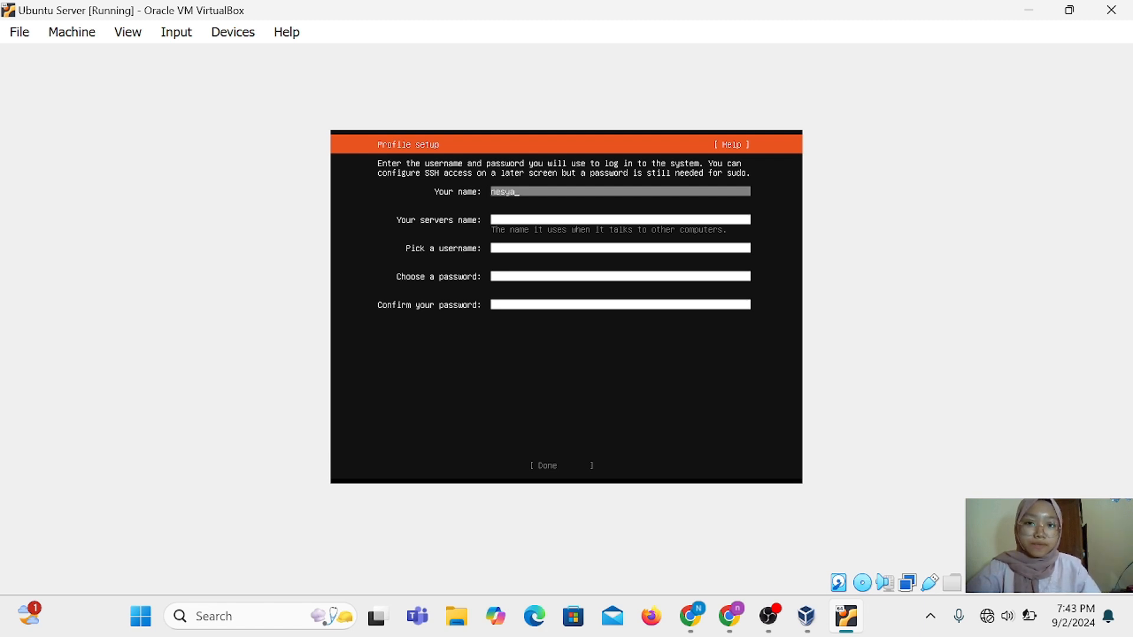
Enter the full name, server name, username and the password twice, then submit the profile
{"action": "type", "text": "ayatt"}
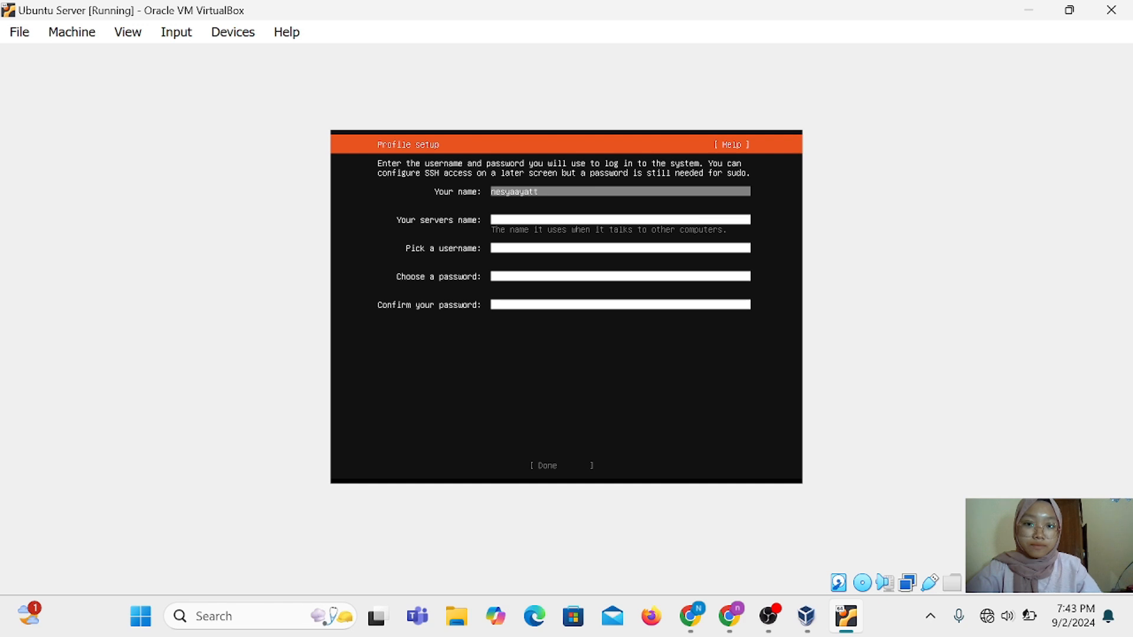
{"action": "type", "text": "ul"}
{"action": "key", "text": "Tab"}
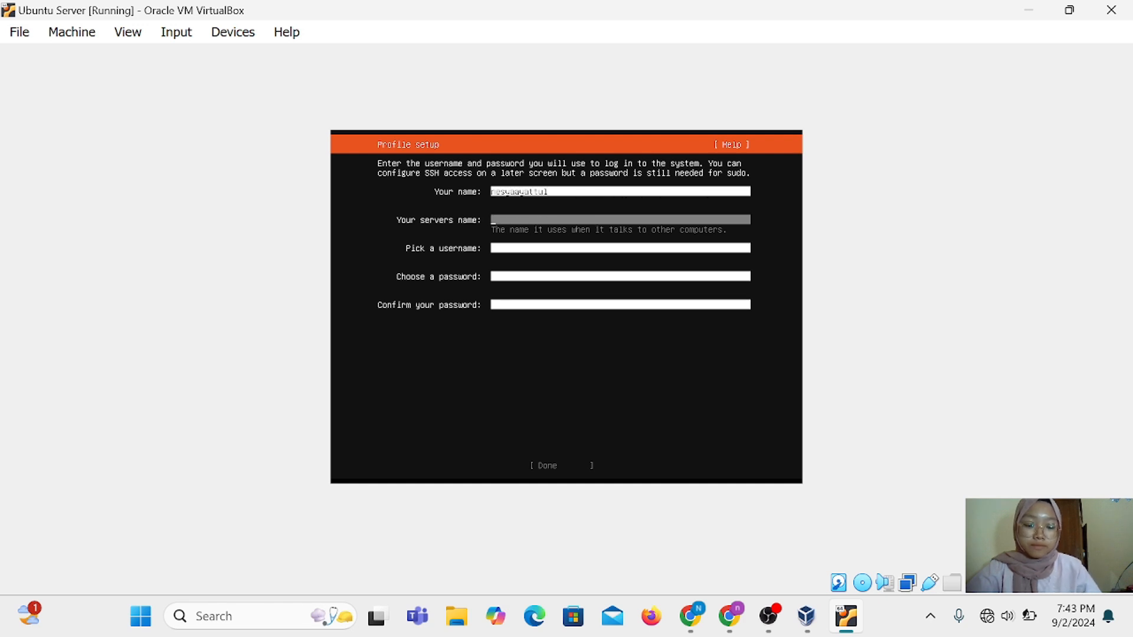
{"action": "key", "text": "Tab"}
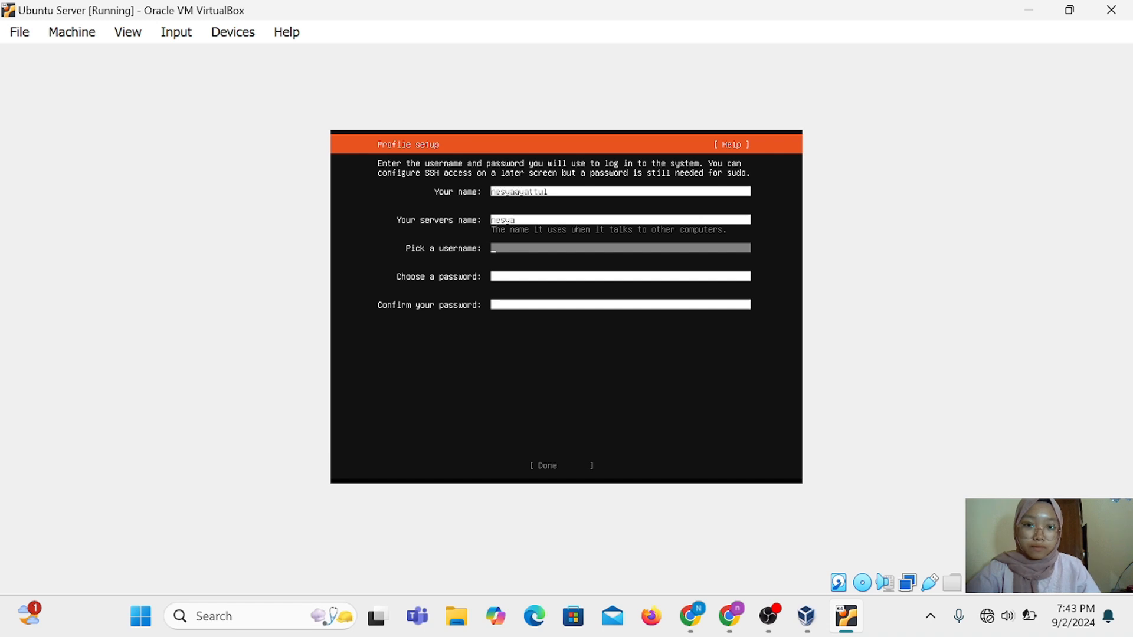
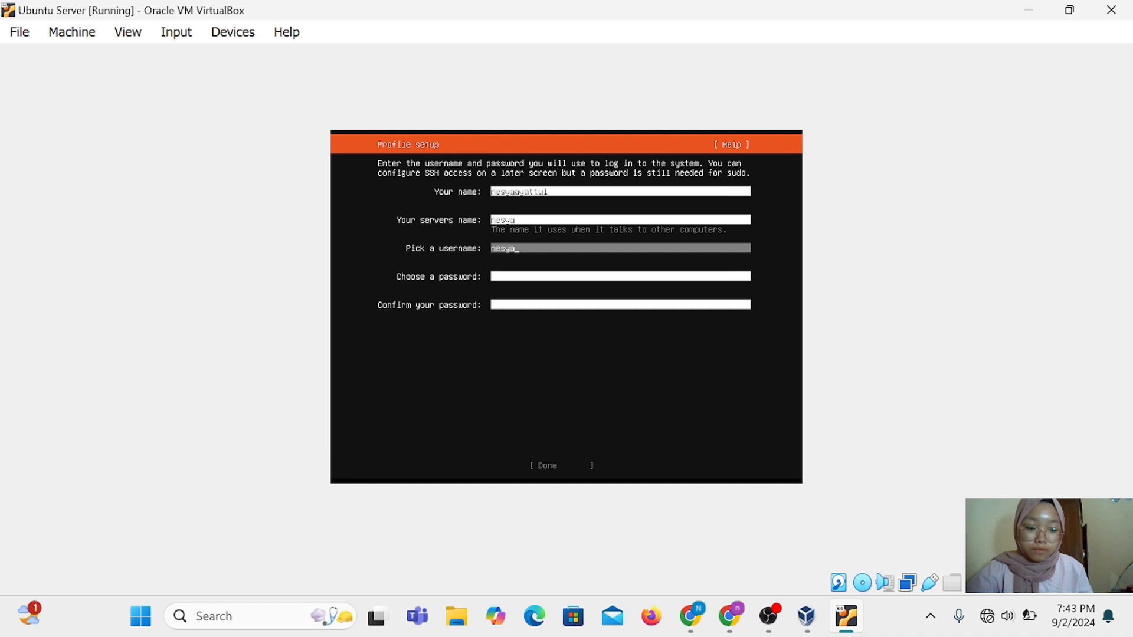
{"action": "key", "text": "Tab"}
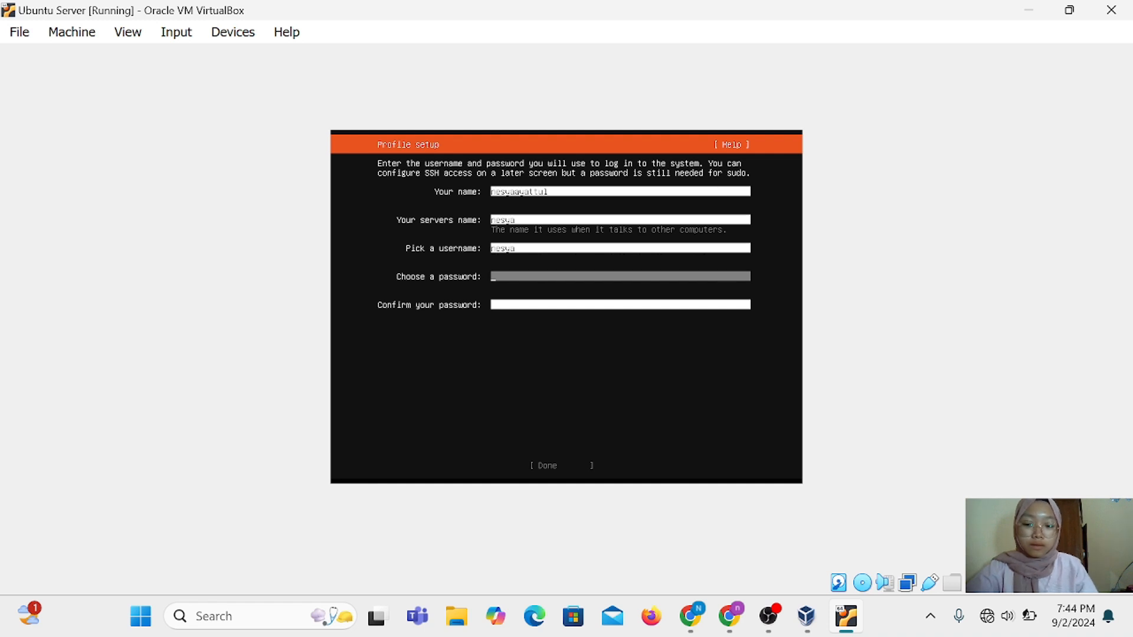
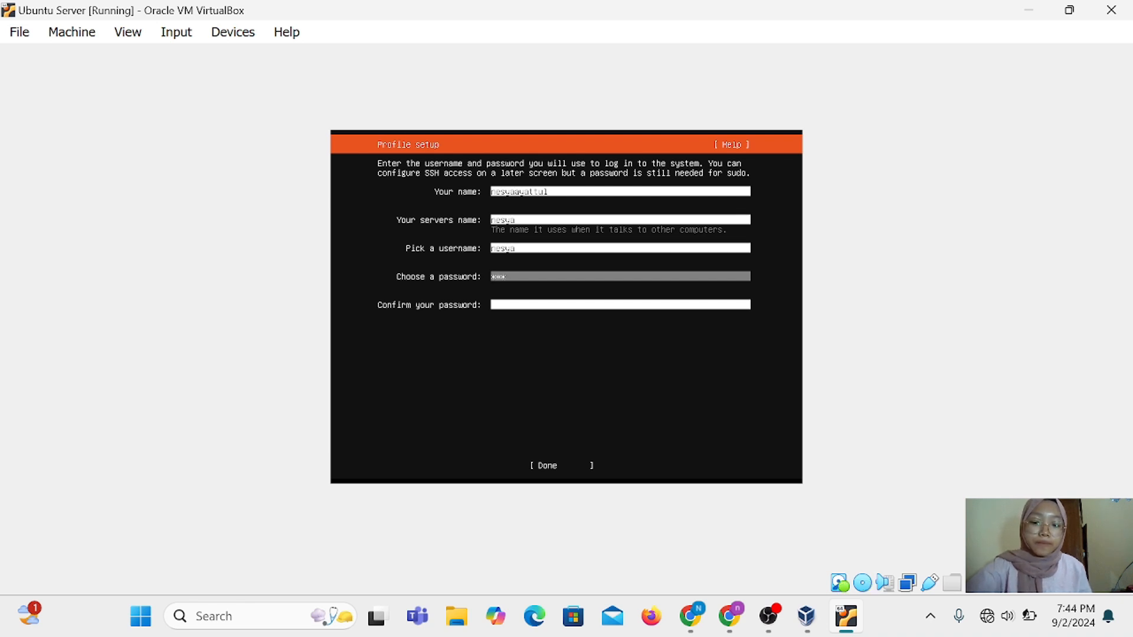
{"action": "key", "text": "Tab"}
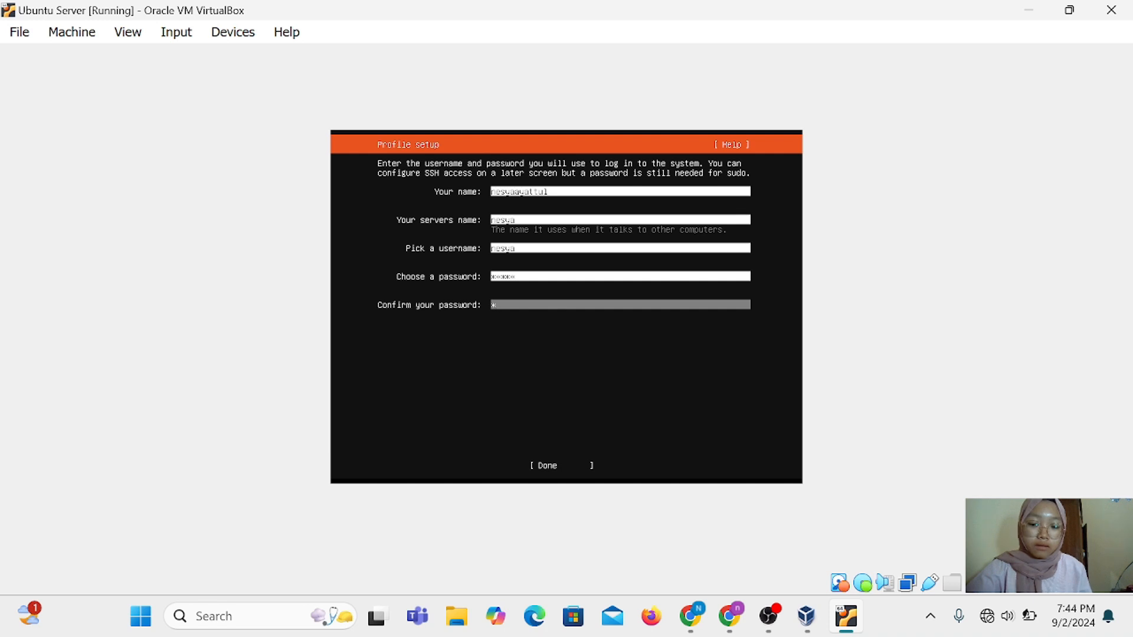
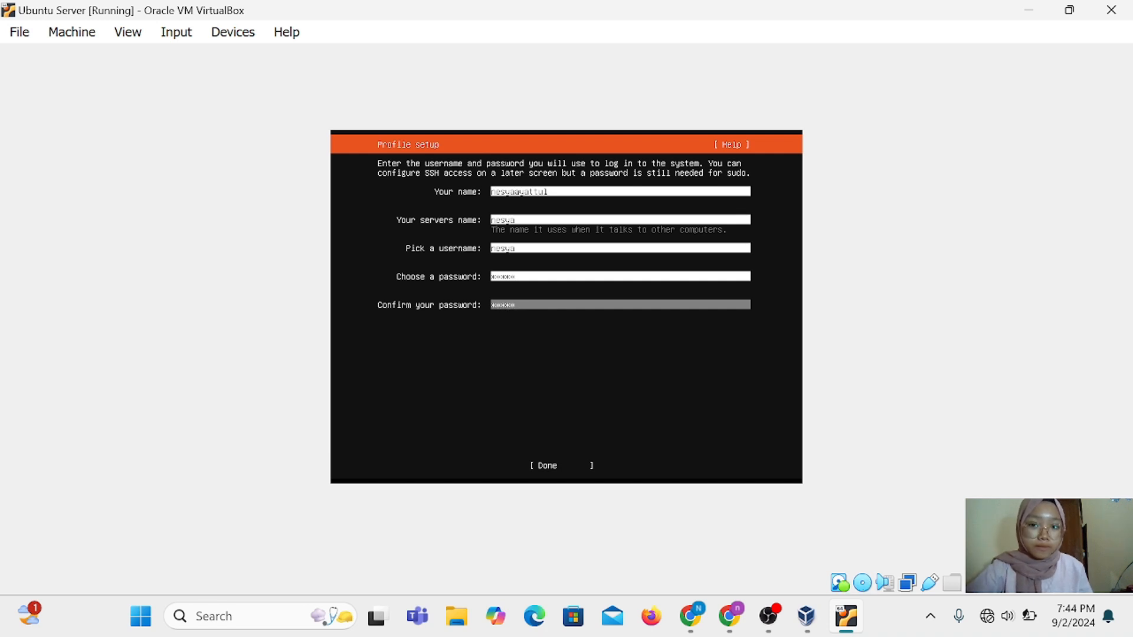
{"action": "key", "text": "Tab"}
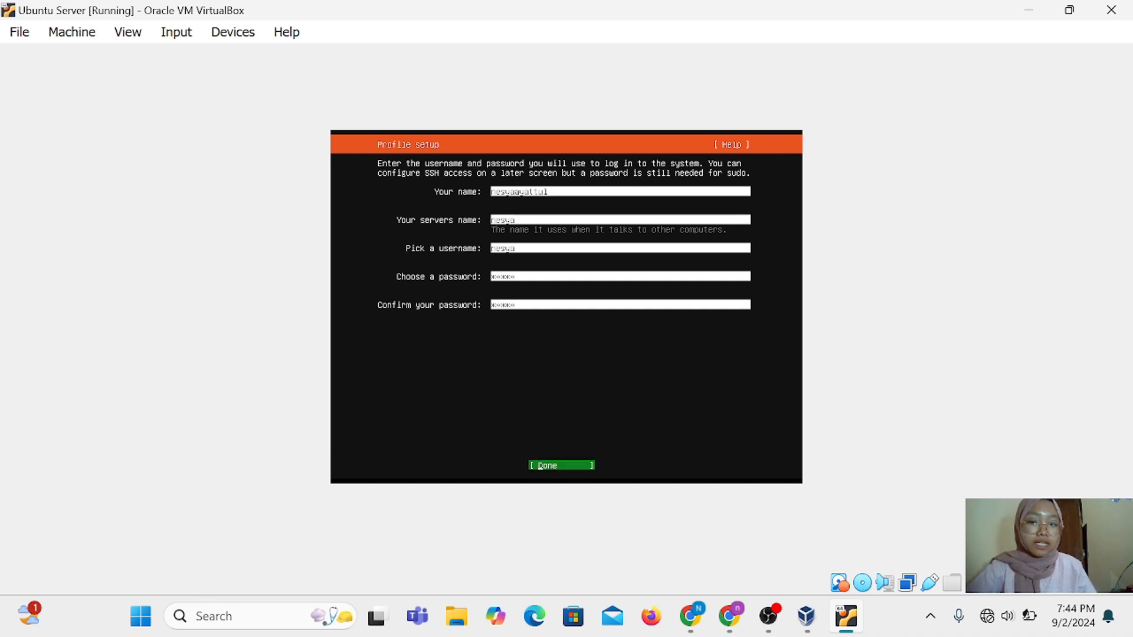
{"action": "key", "text": "Return"}
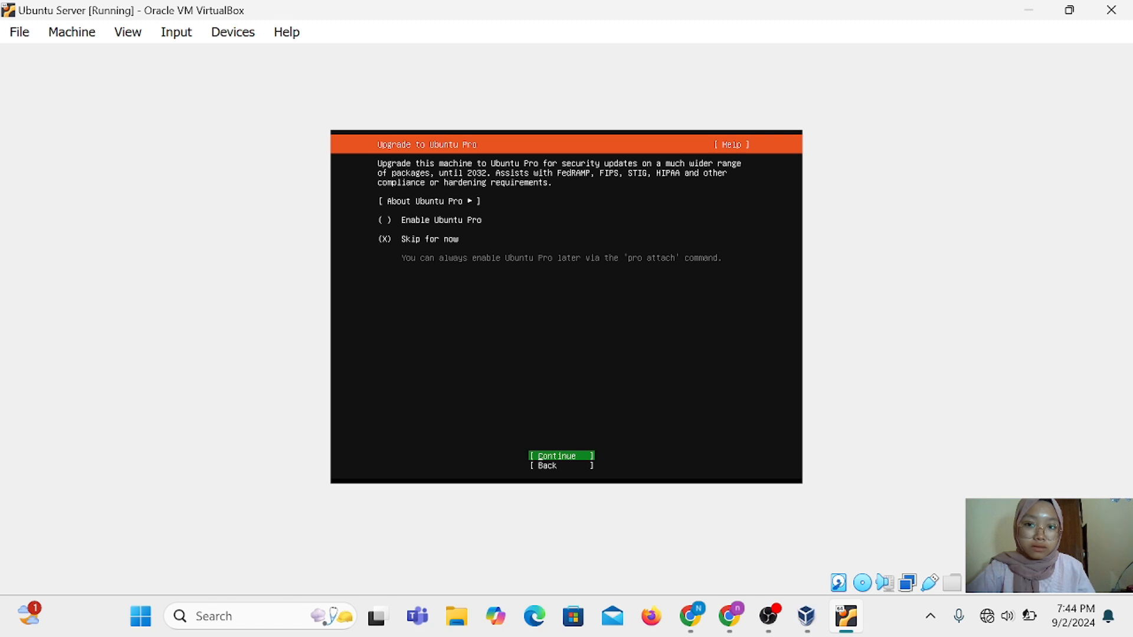
Skip Ubuntu Pro and enable Install OpenSSH server to begin the installation
{"action": "key", "text": "Return"}
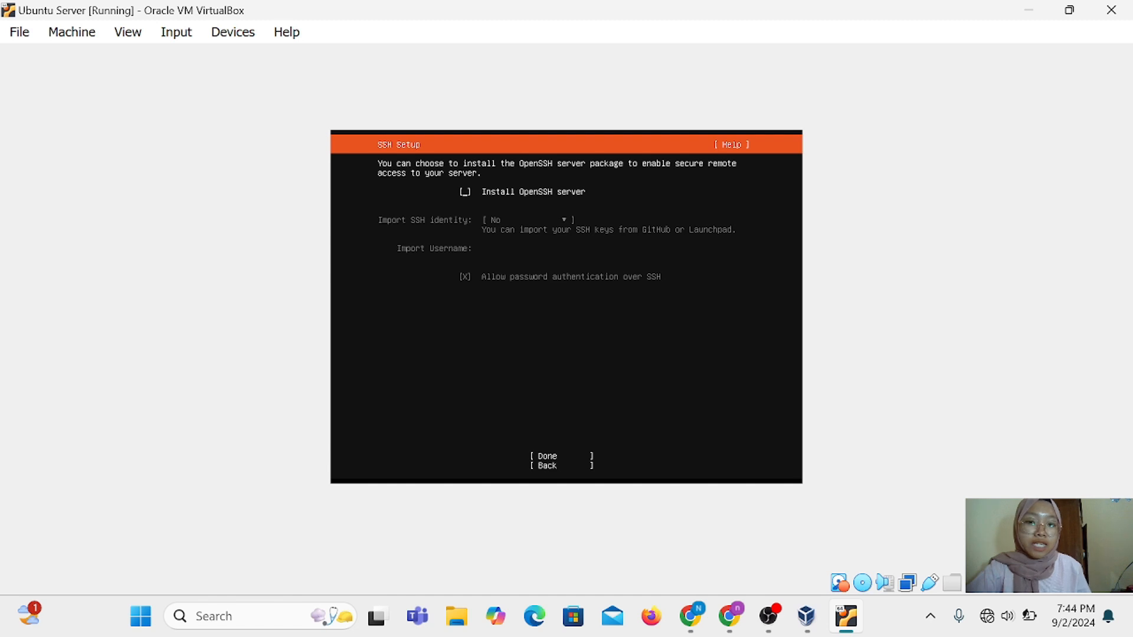
{"action": "key", "text": "space"}
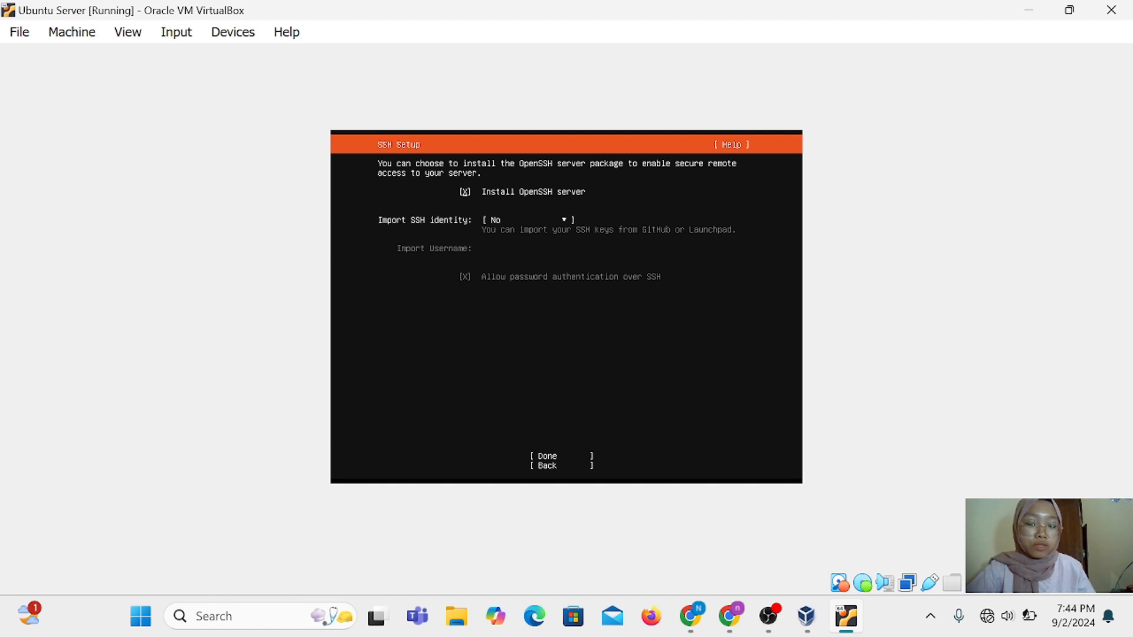
{"action": "key", "text": "Tab"}
{"action": "key", "text": "Tab"}
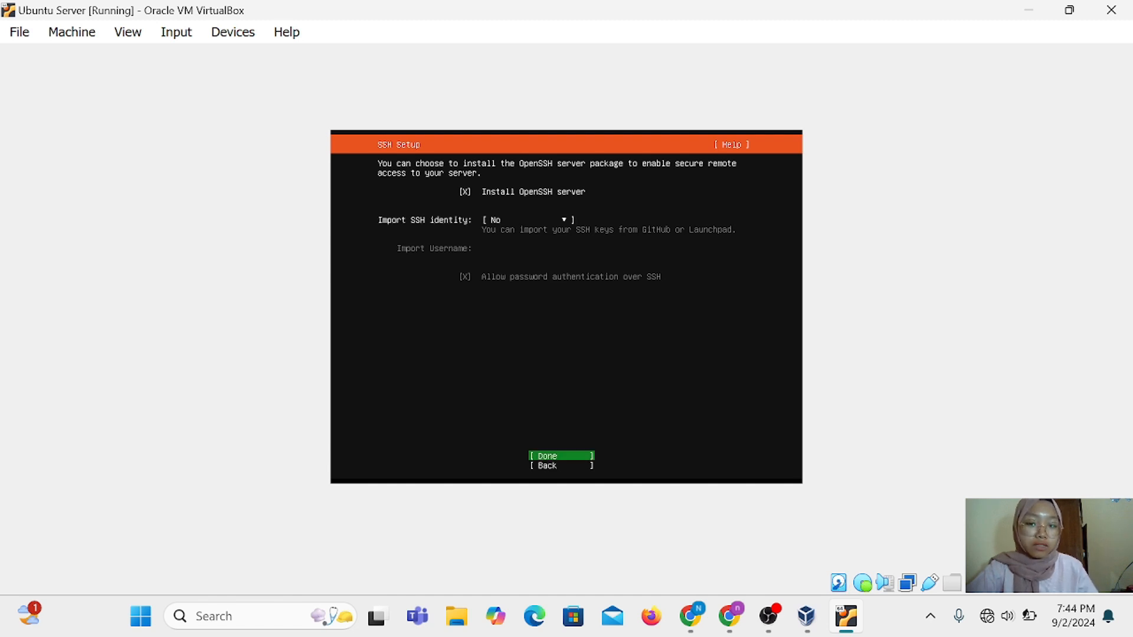
{"action": "key", "text": "Return"}
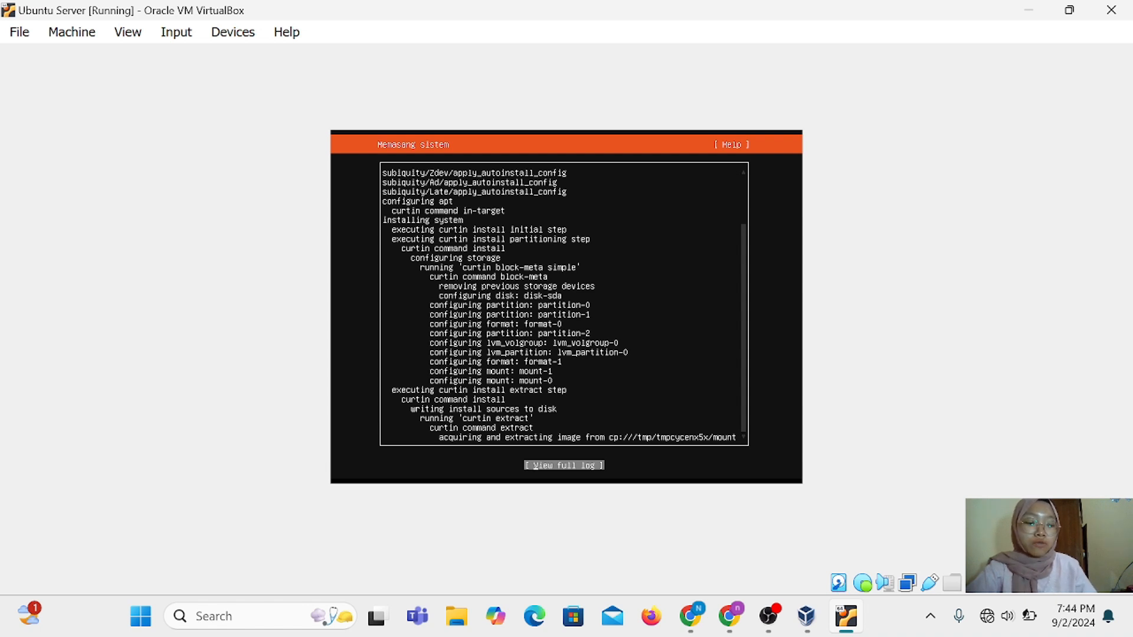
View and close the full installer log, then reboot the finished server
{"action": "key", "text": "Return"}
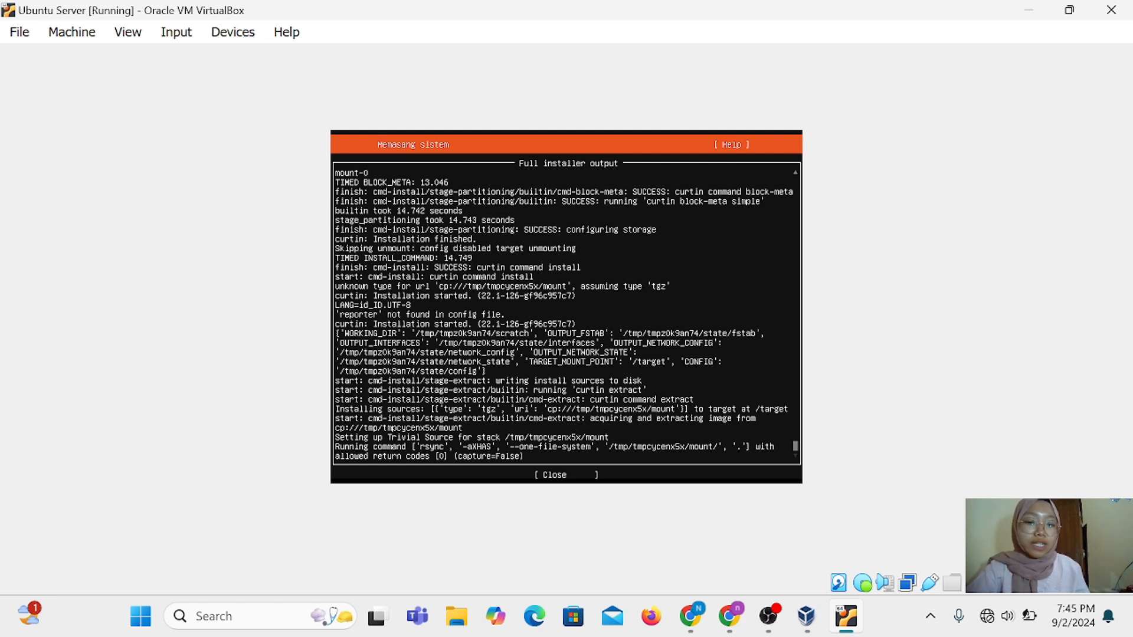
{"action": "key", "text": "Tab"}
{"action": "key", "text": "Return"}
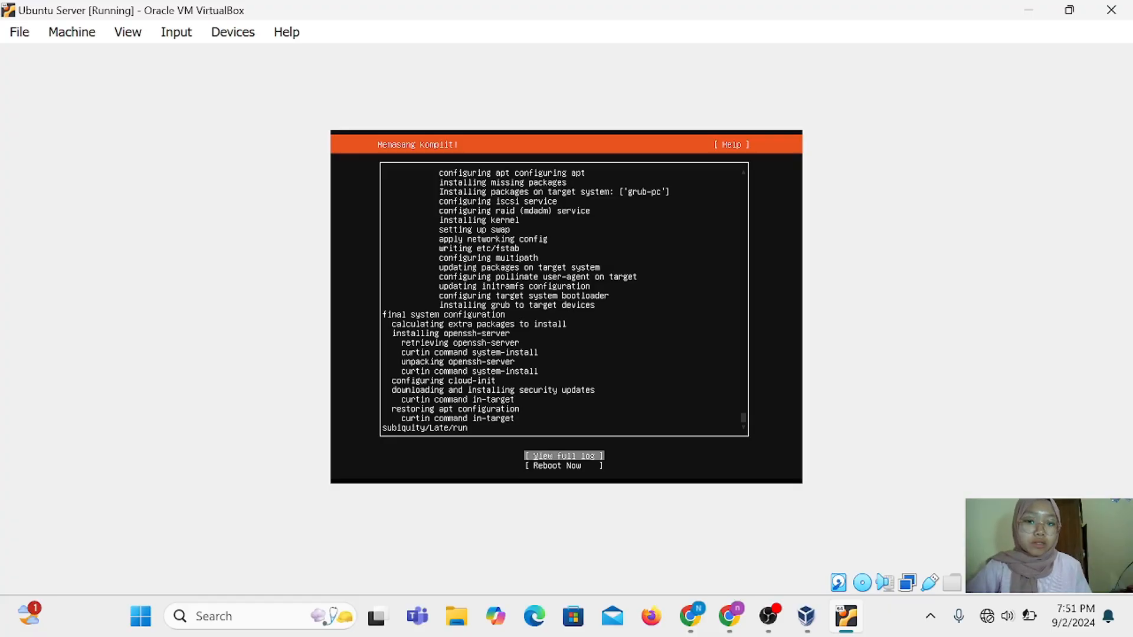
{"action": "key", "text": "Tab"}
{"action": "key", "text": "Return"}
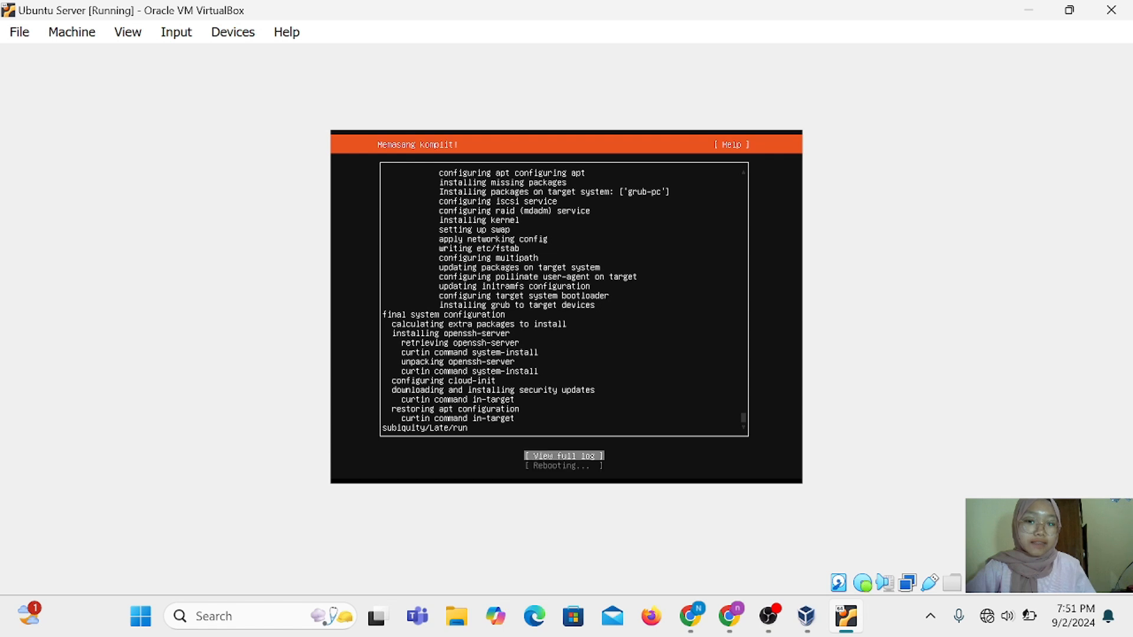